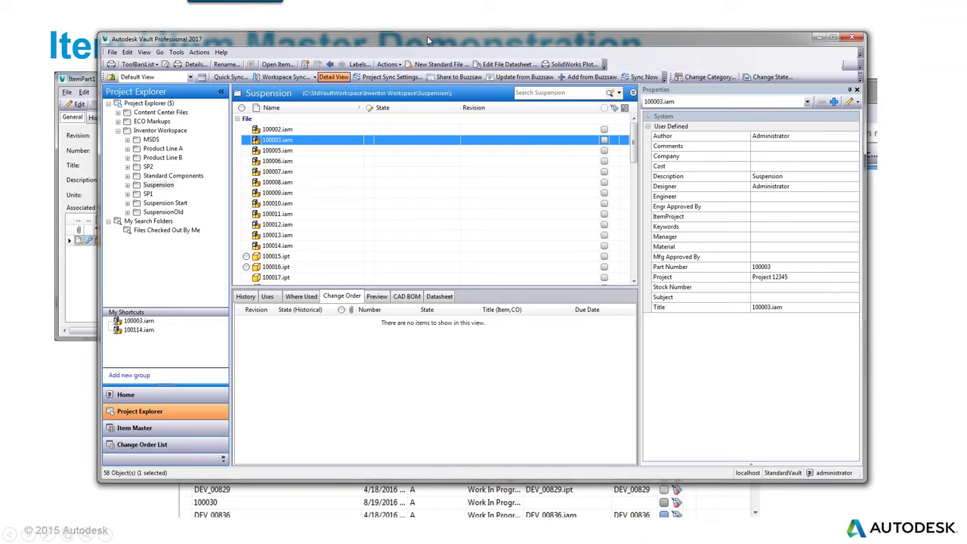
Step: Open the Item Master, select item 100001, and enlarge its detail pane to show the associated files and properties
left_click_drag(427, 35, 426, 34)
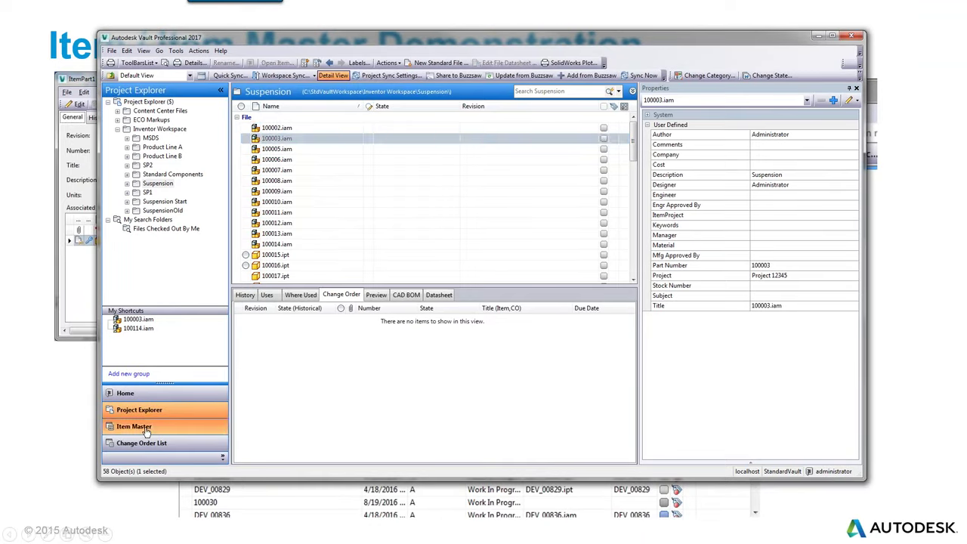
left_click(134, 427)
left_click(256, 119)
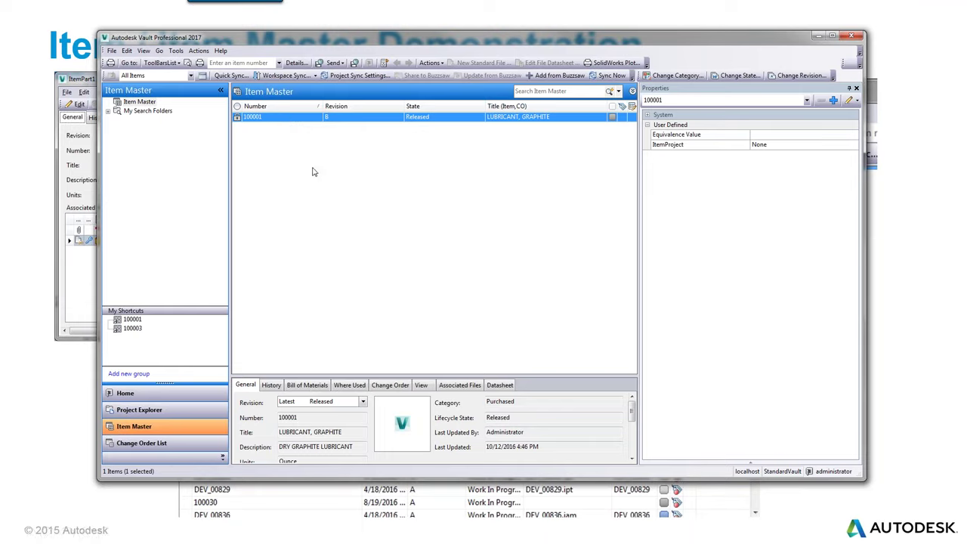
left_click_drag(361, 375, 361, 250)
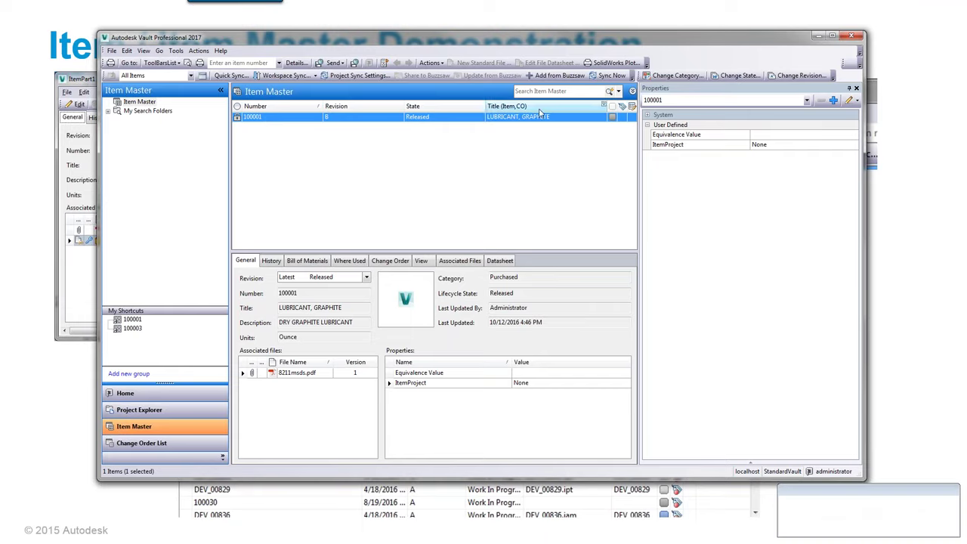
Step: Search the Item Master for "lubricant", then clear the search and reselect item 100001
left_click(552, 91)
type("*")
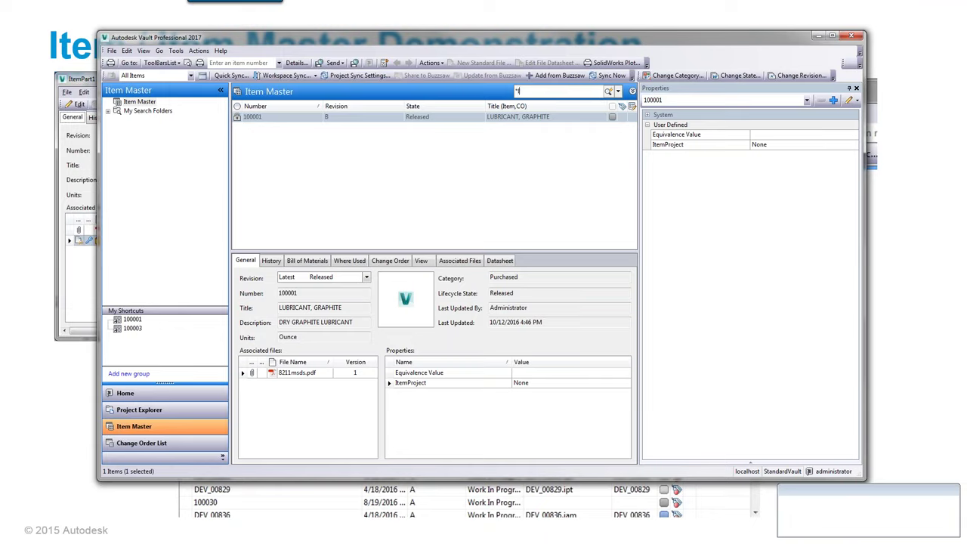
type("lubricant")
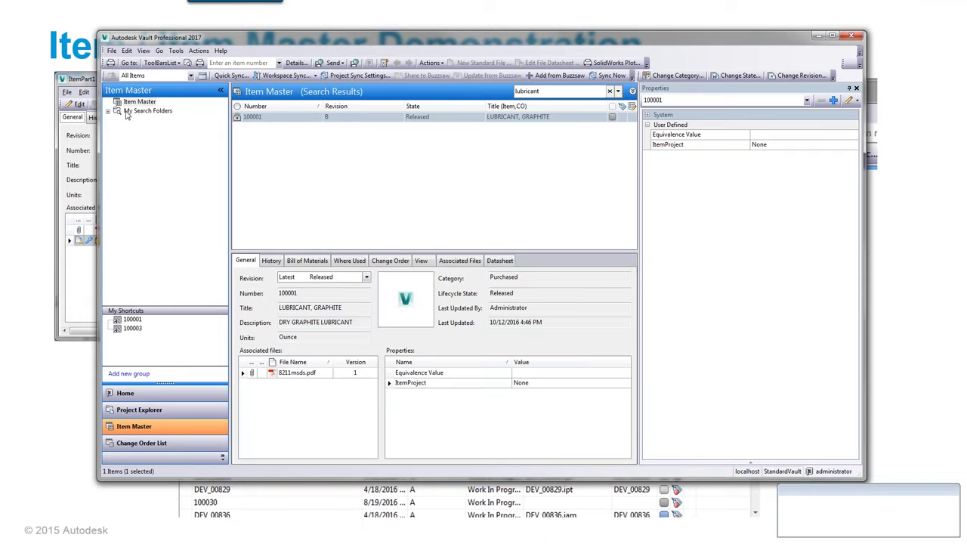
left_click(266, 119)
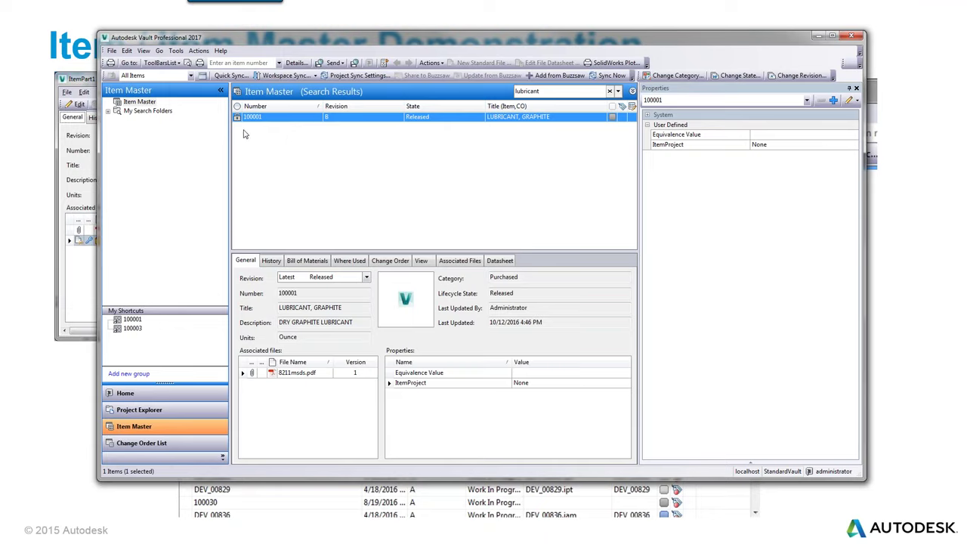
left_click(609, 91)
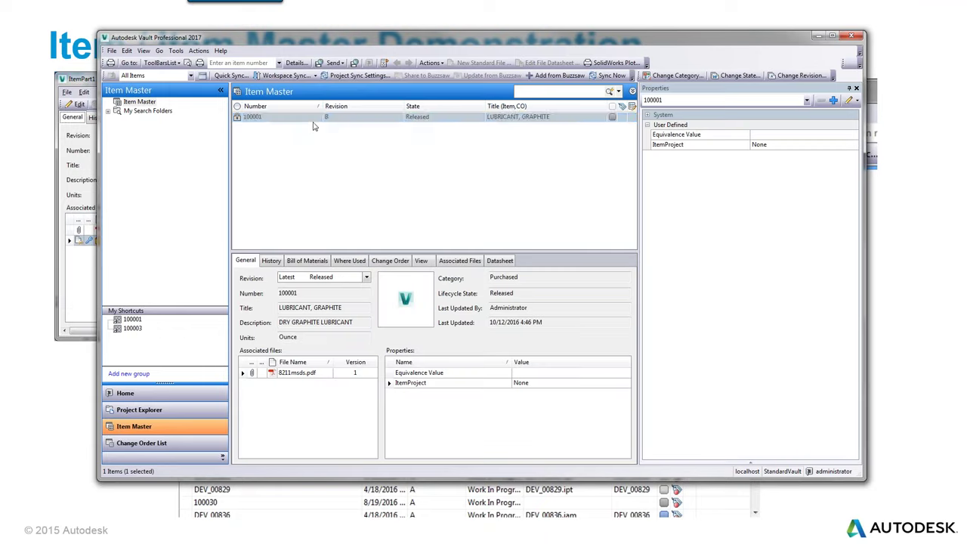
left_click(270, 119)
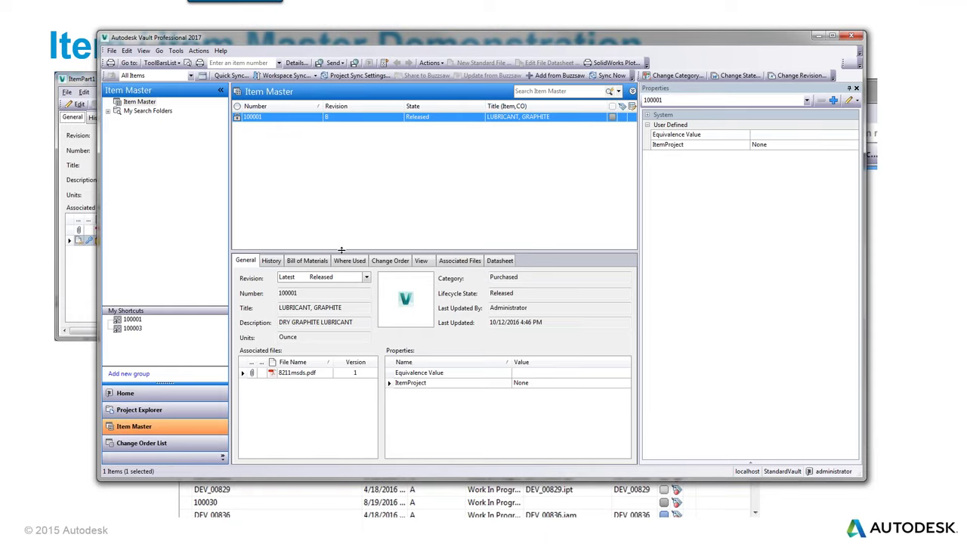
Step: Enlarge the detail pane further and open item 100001 in its own window to inspect its associated PDF and ItemProject property
left_click_drag(346, 255, 346, 225)
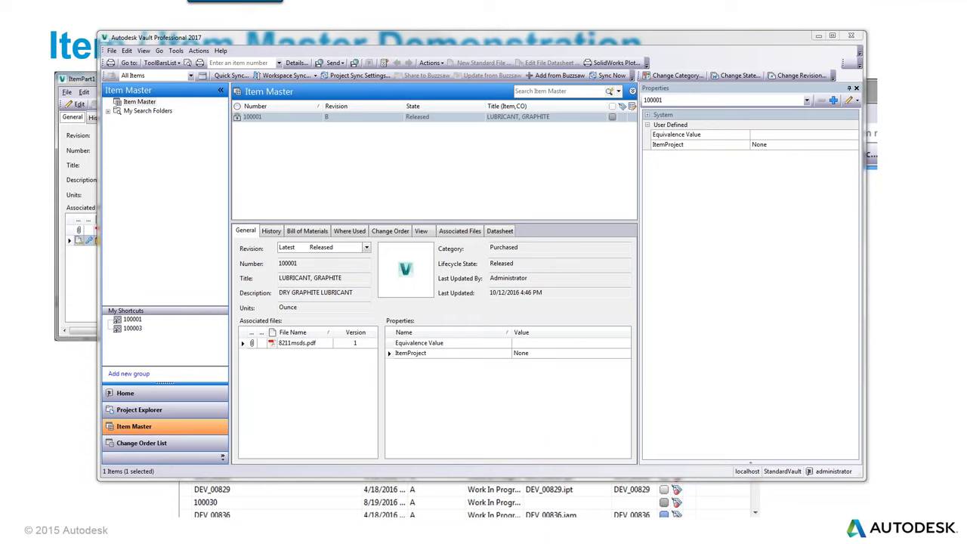
left_click(349, 231)
left_click(245, 231)
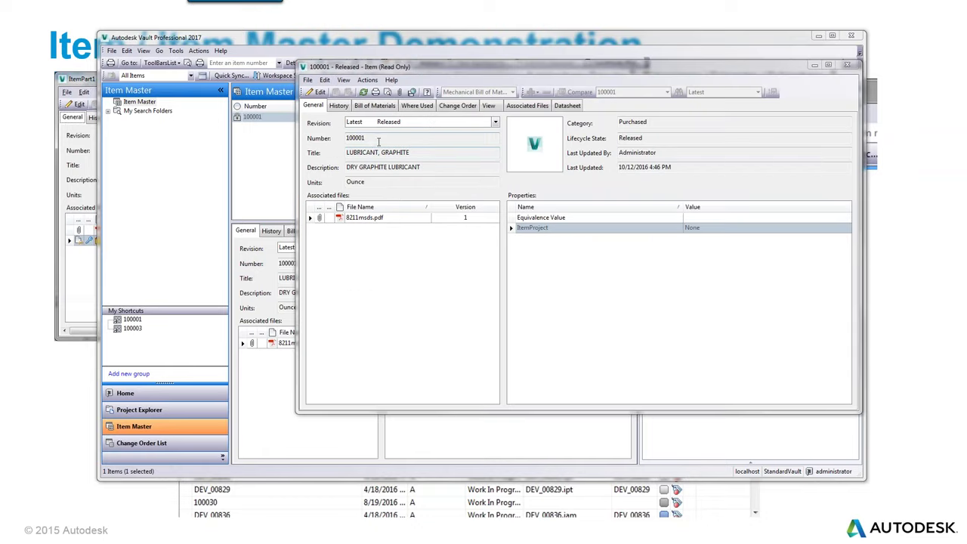
left_click(357, 218)
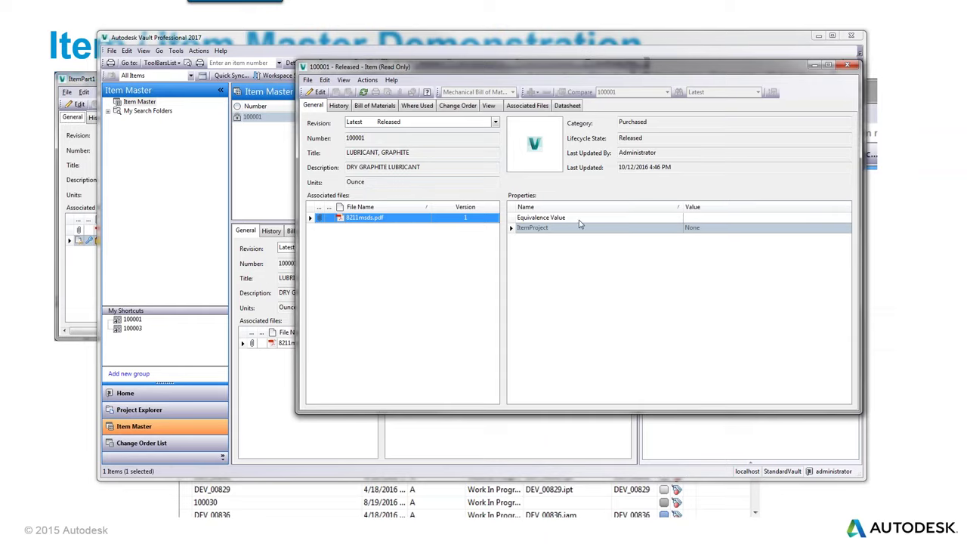
left_click(532, 227)
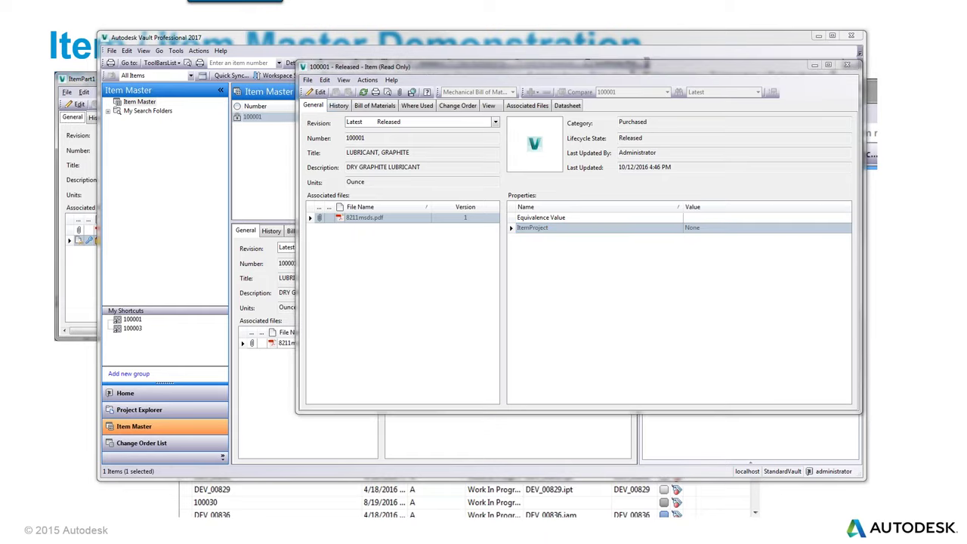
Step: Review the item's history, sorted by revision in descending order with all versions shown
left_click(339, 106)
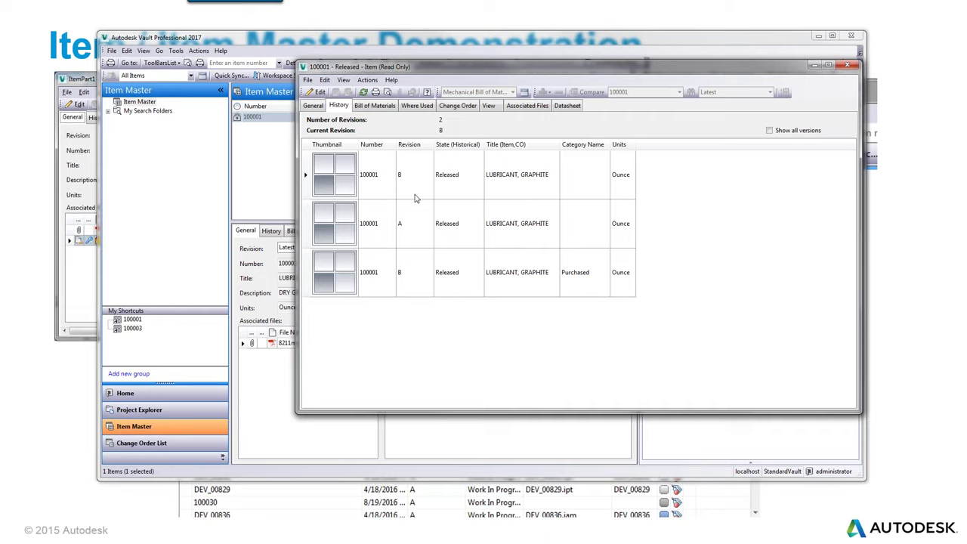
left_click(412, 145)
left_click(412, 145)
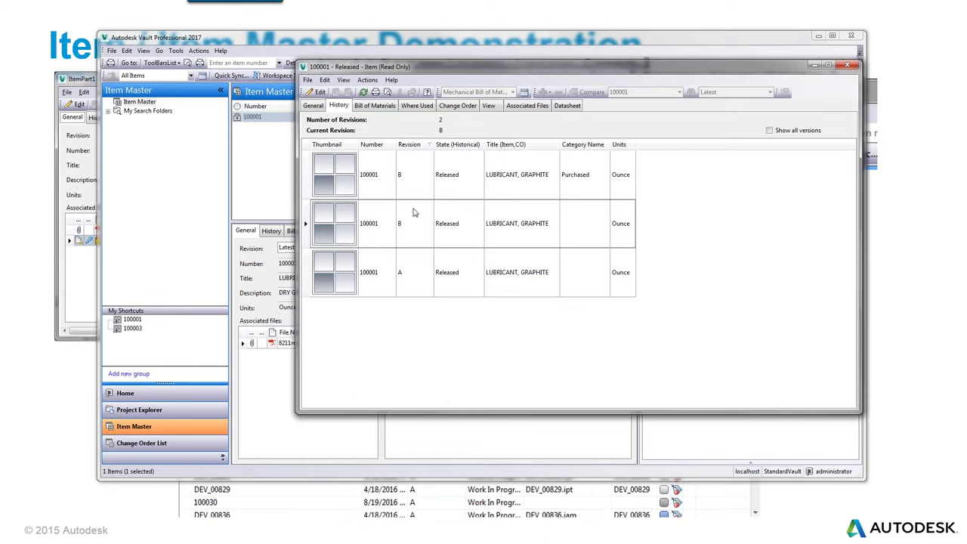
left_click(770, 130)
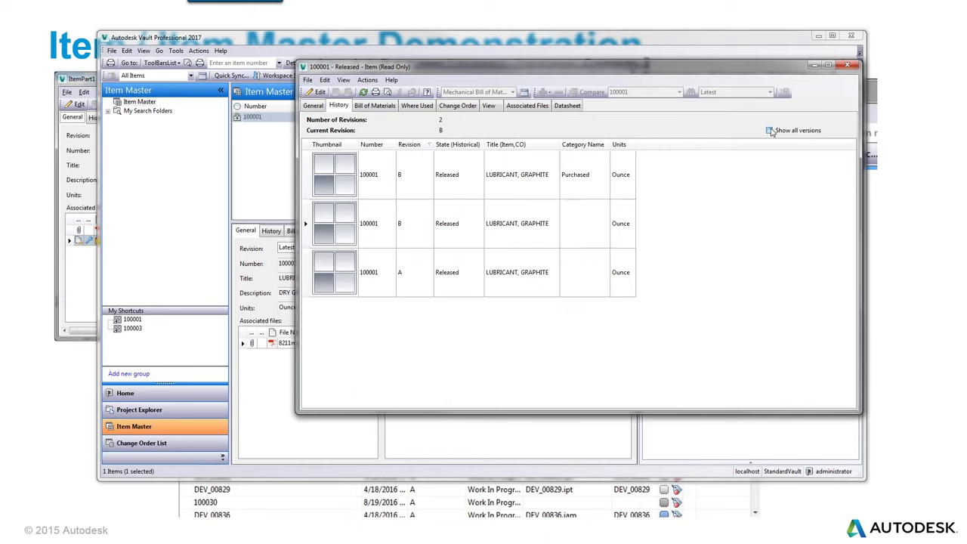
left_click(683, 253)
left_click(435, 195)
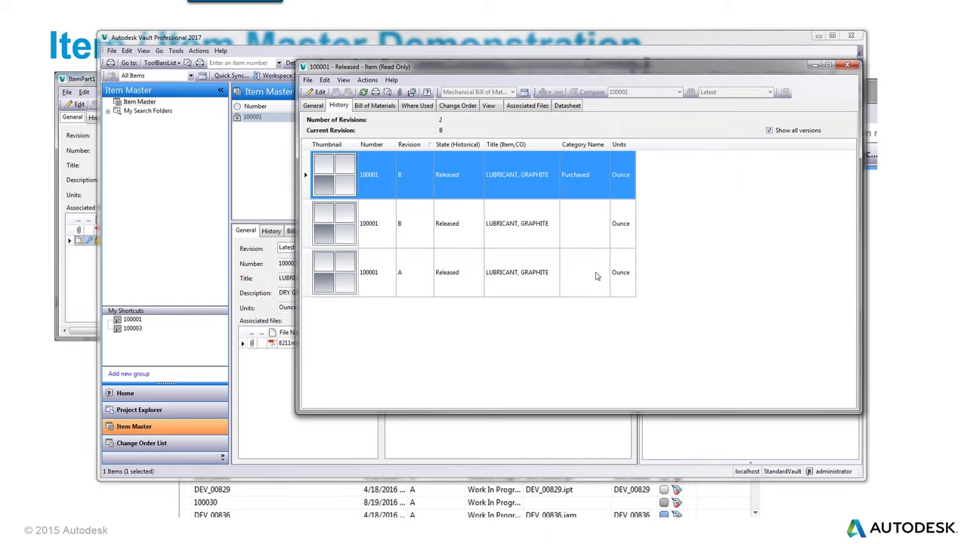
Step: Check the item's general details and bill of materials, and close the separate item window
left_click(314, 106)
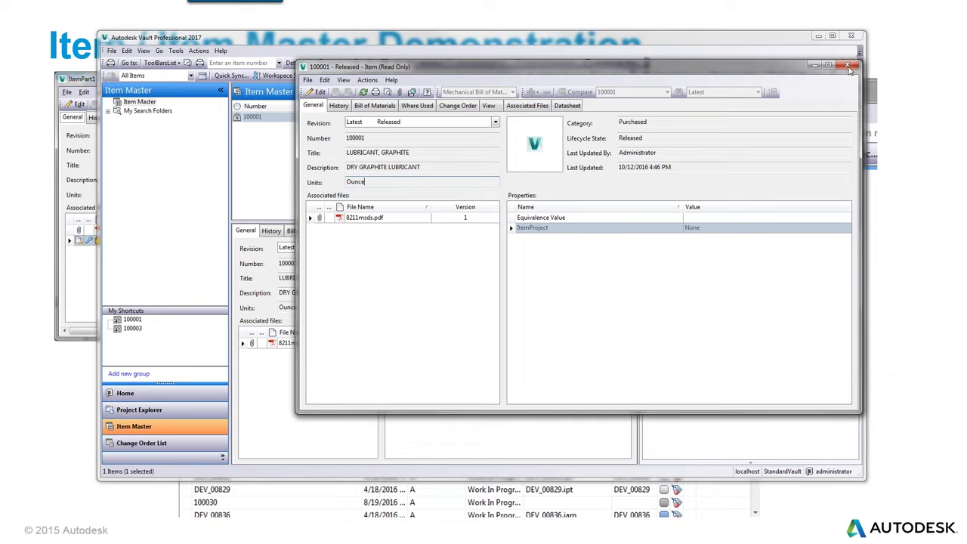
left_click(376, 106)
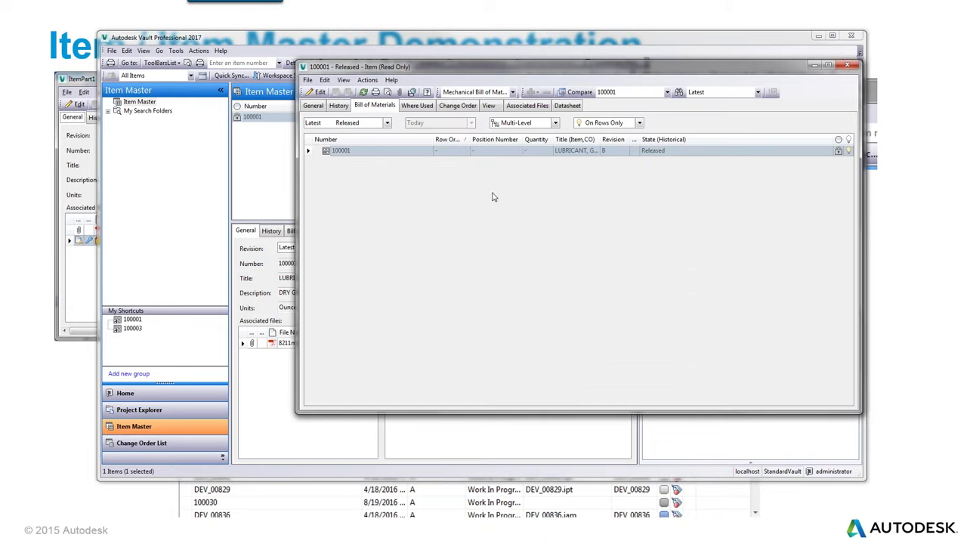
left_click(316, 107)
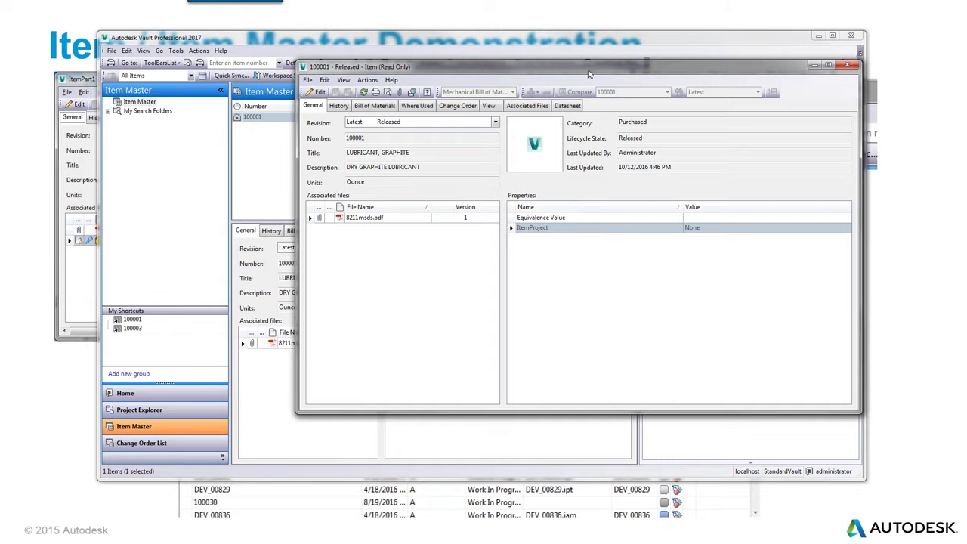
left_click_drag(599, 68, 632, 81)
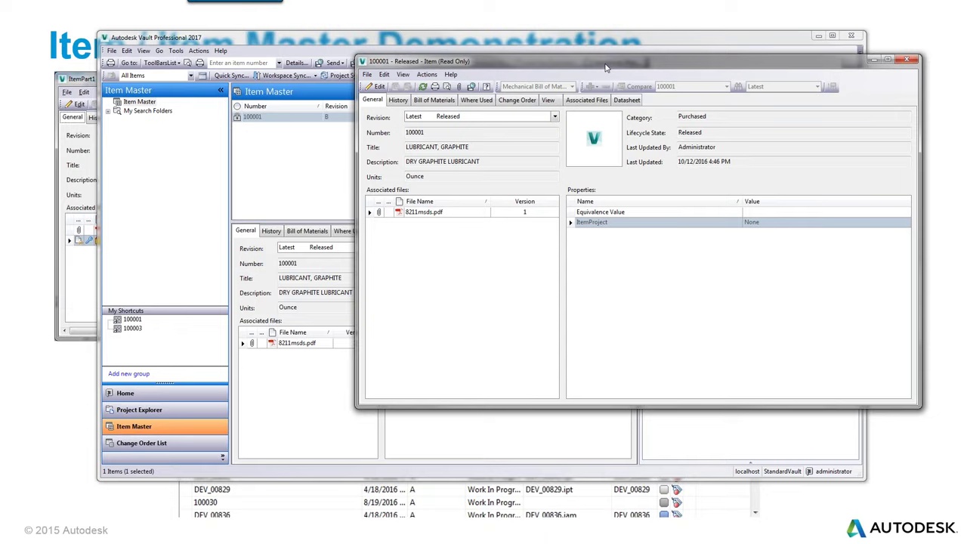
left_click(907, 59)
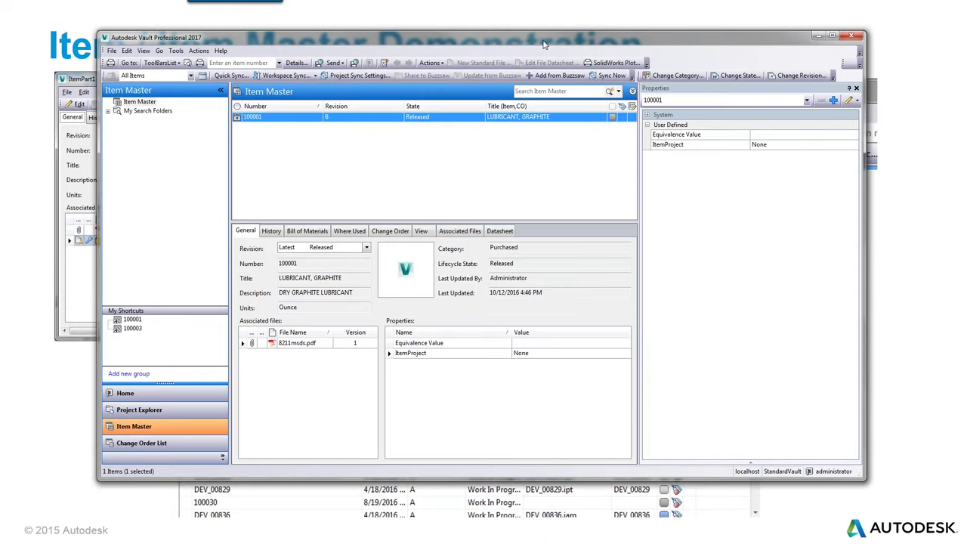
Step: Preview the attached file 8211msds.pdf of item 100001 in the Item Master's detail pane
left_click_drag(544, 46, 552, 40)
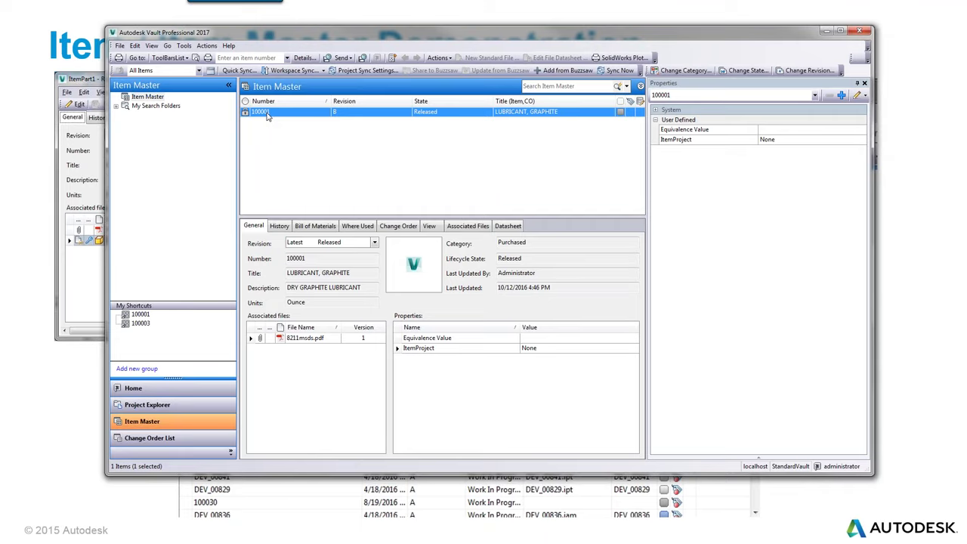
mouse_move(246, 113)
left_click(302, 339)
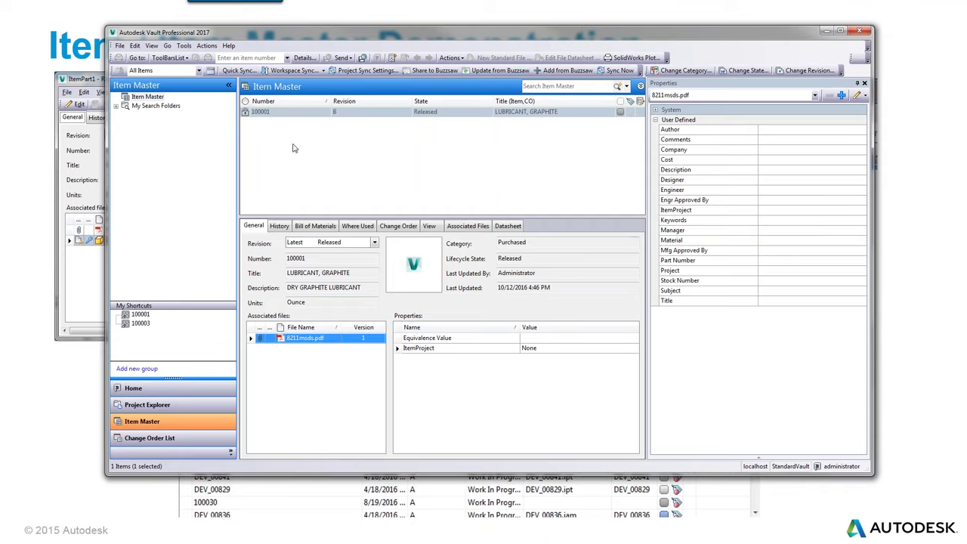
left_click(428, 225)
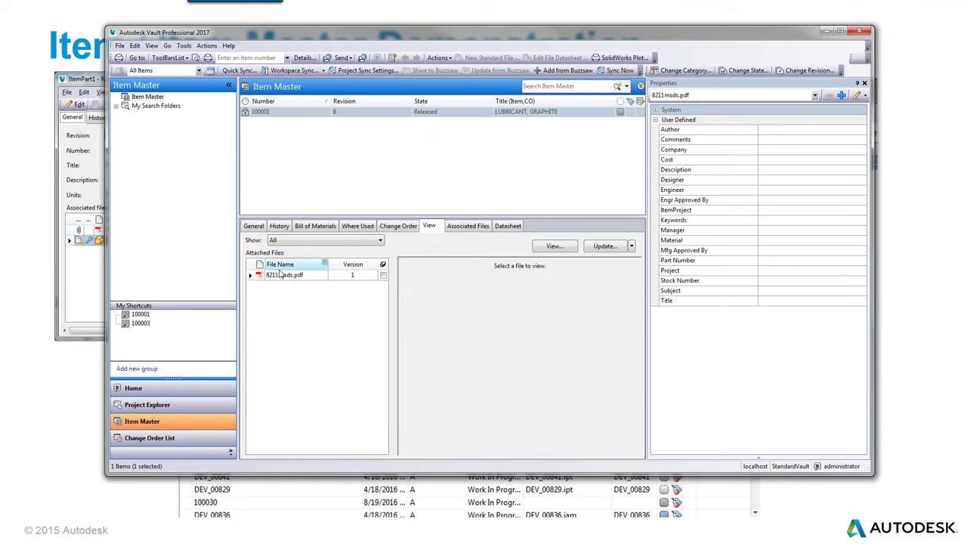
left_click(280, 276)
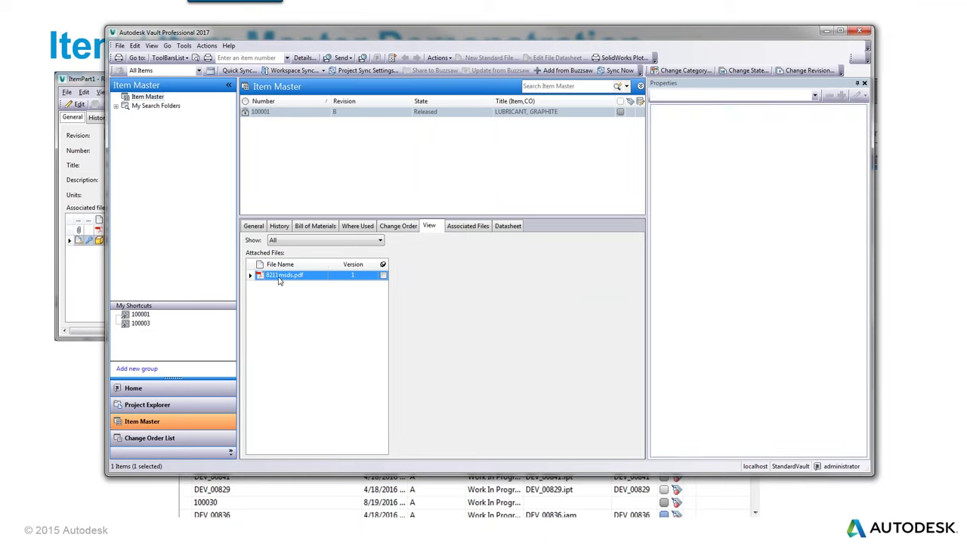
left_click(527, 333)
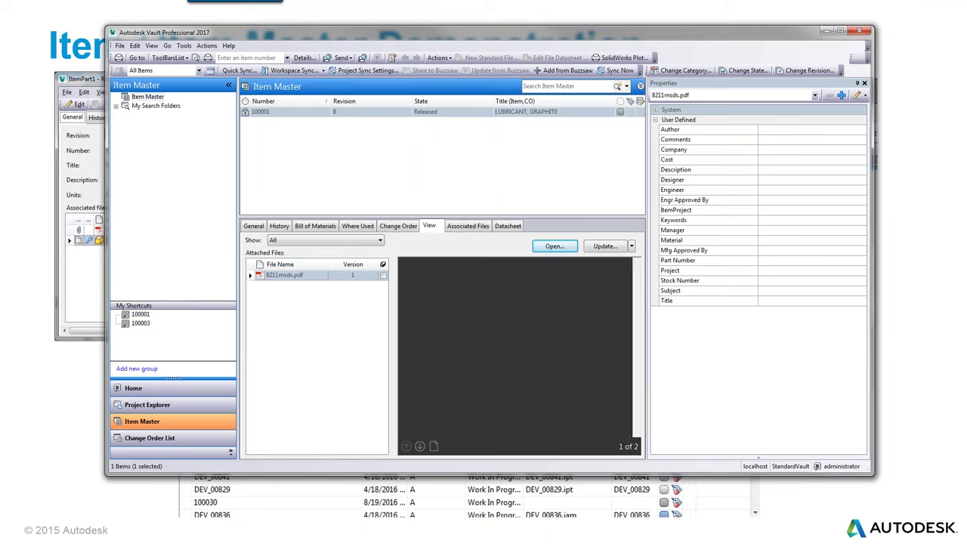
scroll(508, 344, "down", 3)
scroll(522, 333, "up", 3)
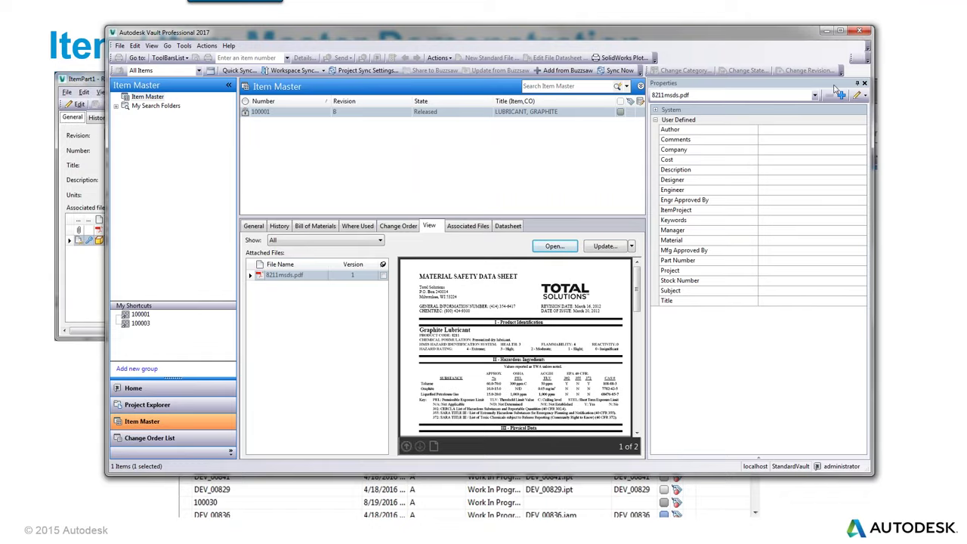
Step: Maximize the Vault window and look through the enlarged preview of the material safety data sheet
left_click(840, 31)
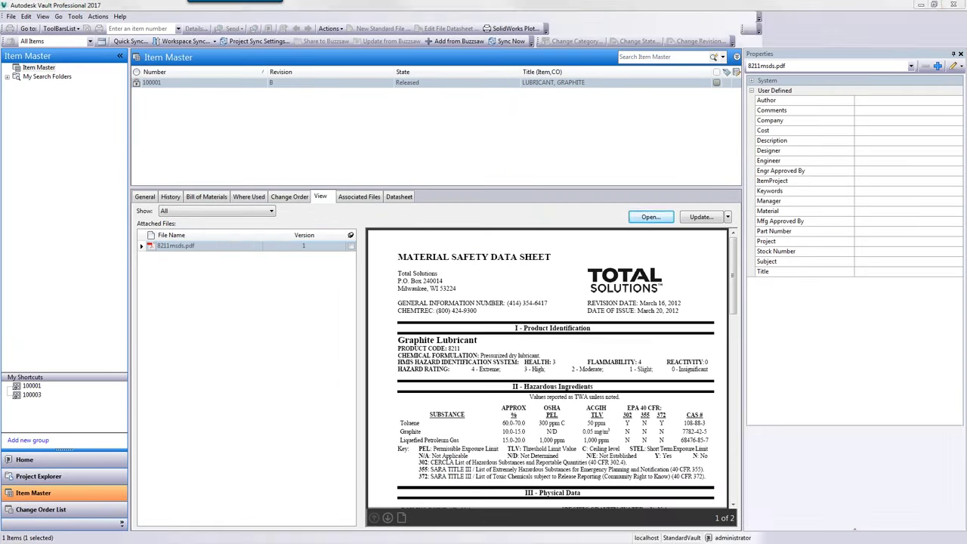
left_click(180, 247)
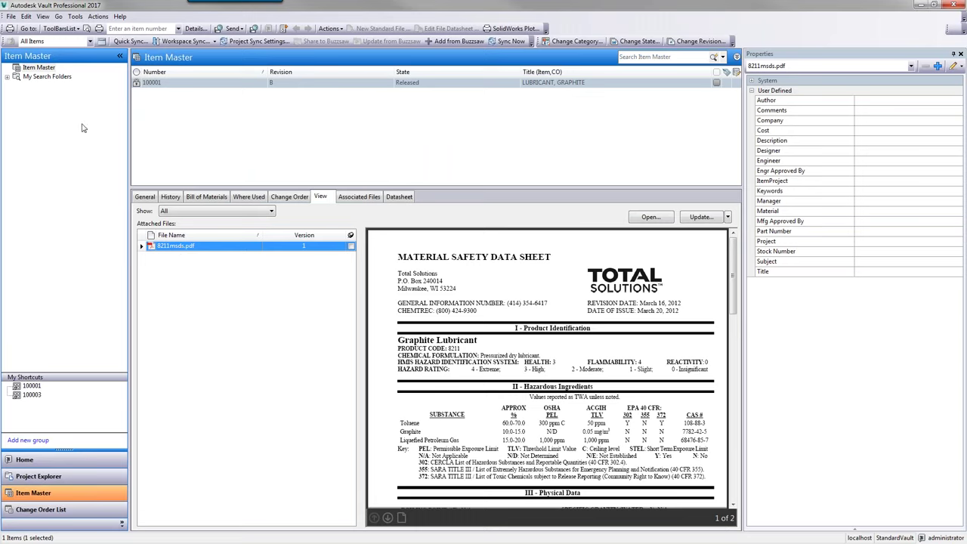
left_click(437, 297)
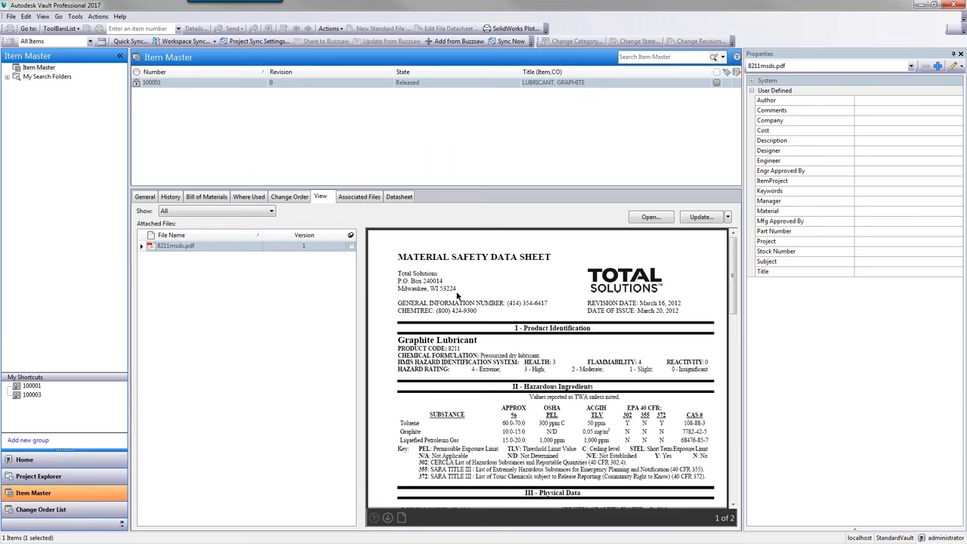
scroll(437, 297, "down", 5)
scroll(454, 293, "up", 5)
left_click(181, 250)
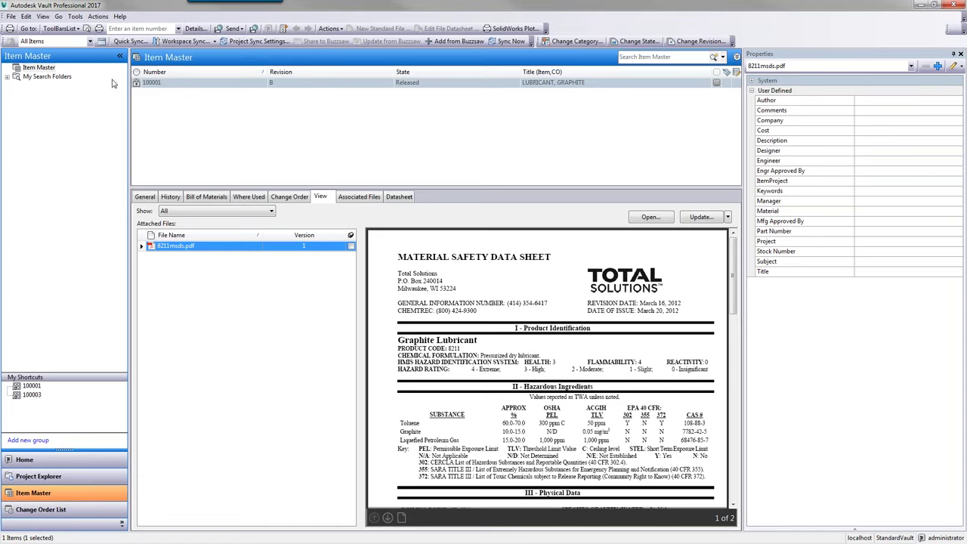
Step: Go from the item's attachment to the vault folder containing 8211msds.pdf and select the file there
left_click(144, 83)
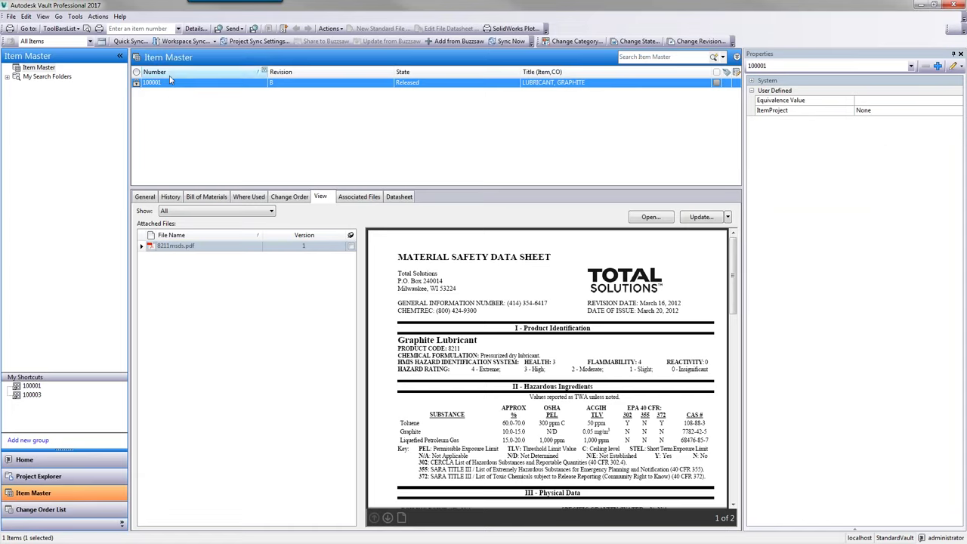
right_click(173, 247)
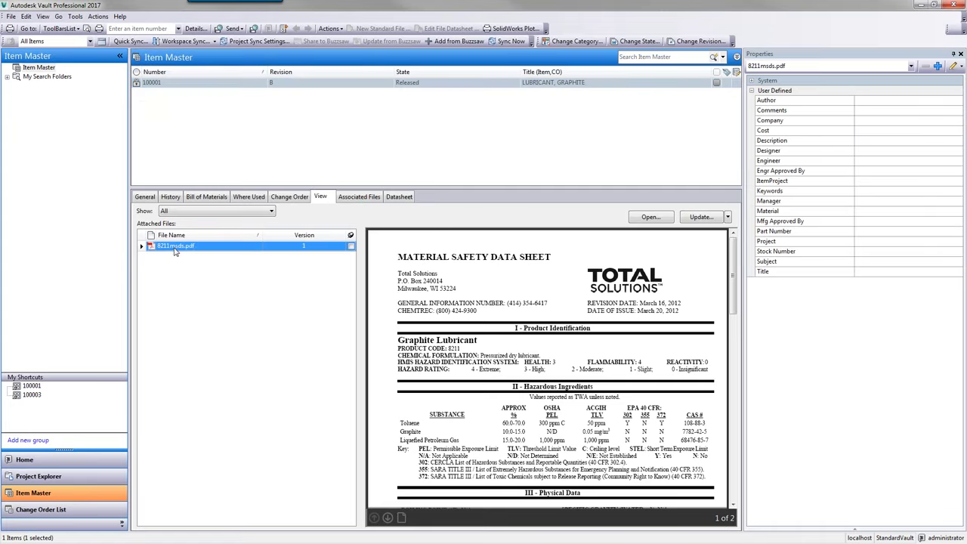
left_click(208, 266)
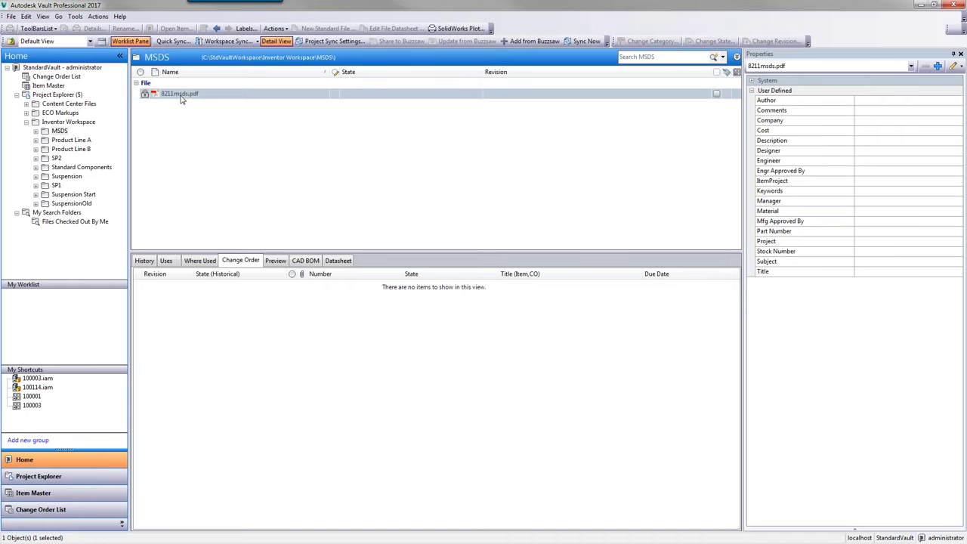
left_click(149, 95)
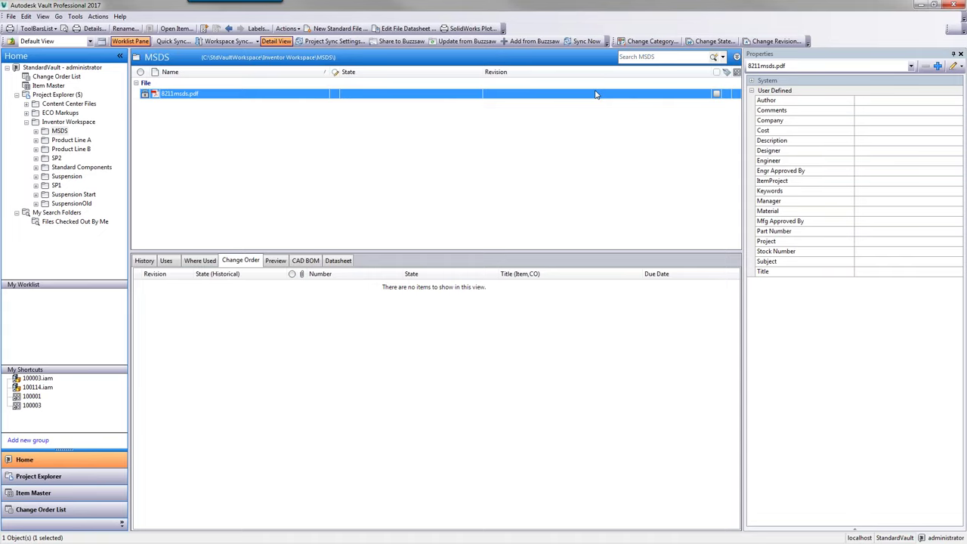
Step: Restore the Vault window to a smaller size and advance the presentation to the slide on creating items from CAD documents
double_click(409, 9)
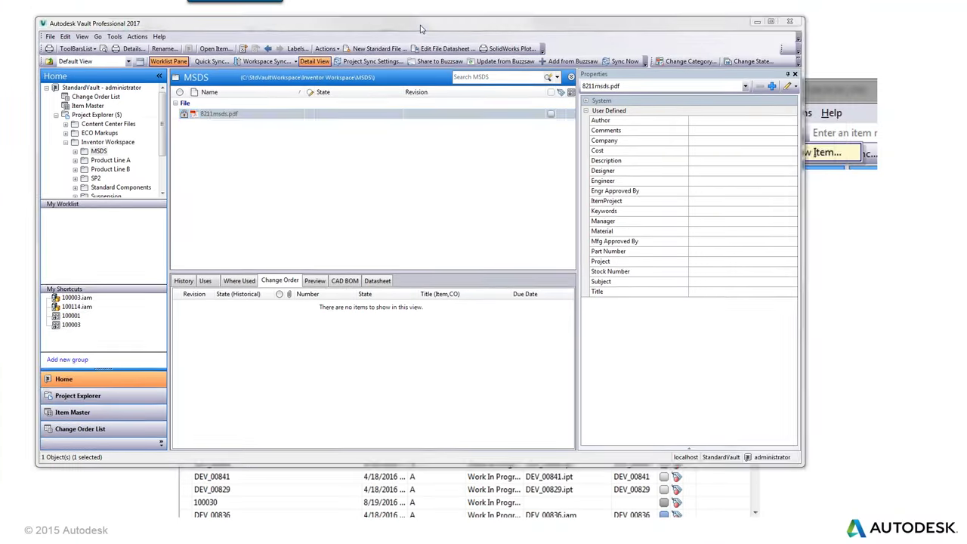
left_click_drag(421, 29, 486, 29)
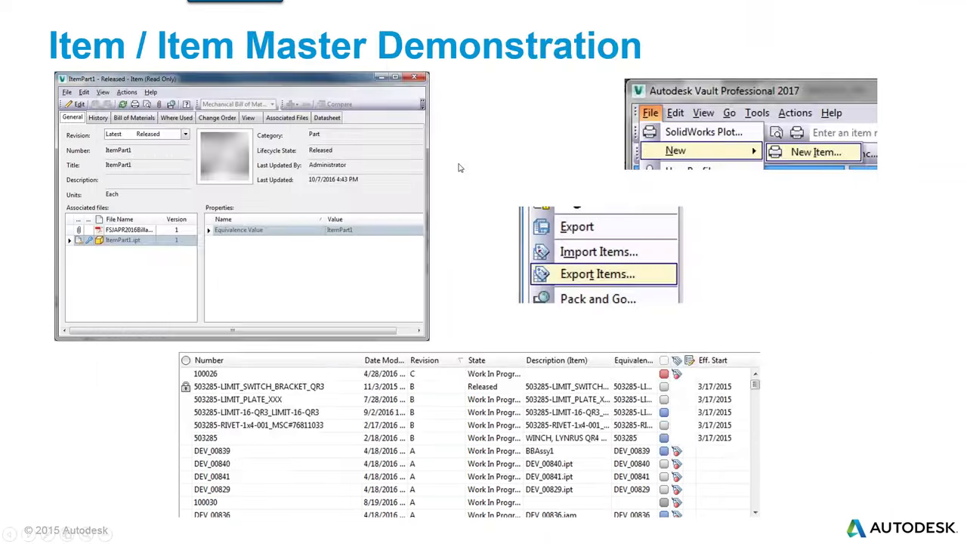
key("Right")
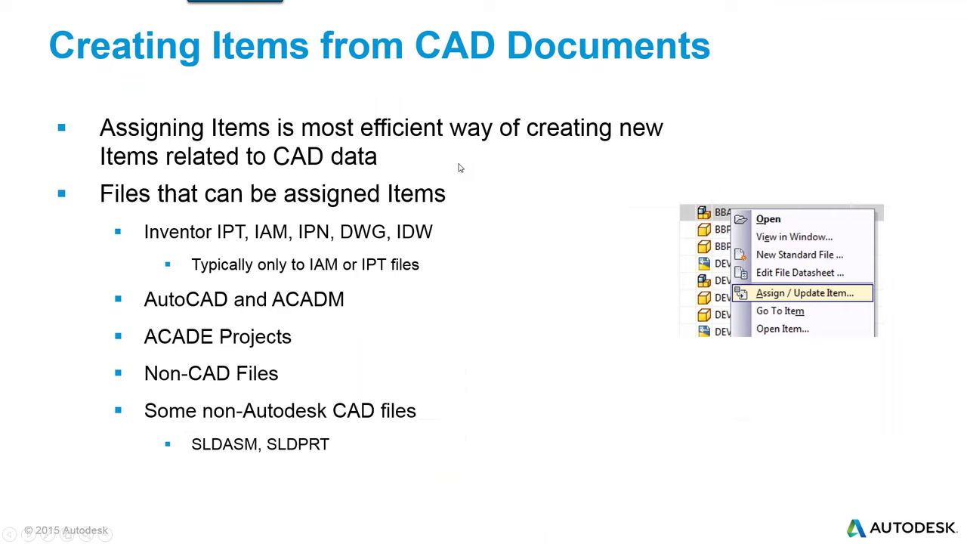
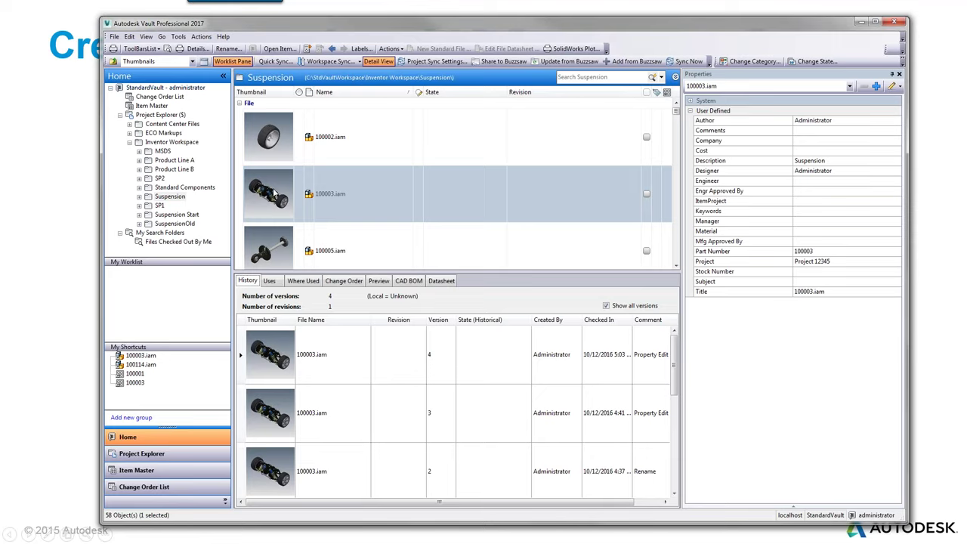
Step: Review the files used by 100003.iam, expanding the nested assemblies 100008.iam, 100005.iam and 100014.iam
left_click(272, 282)
left_click(242, 332)
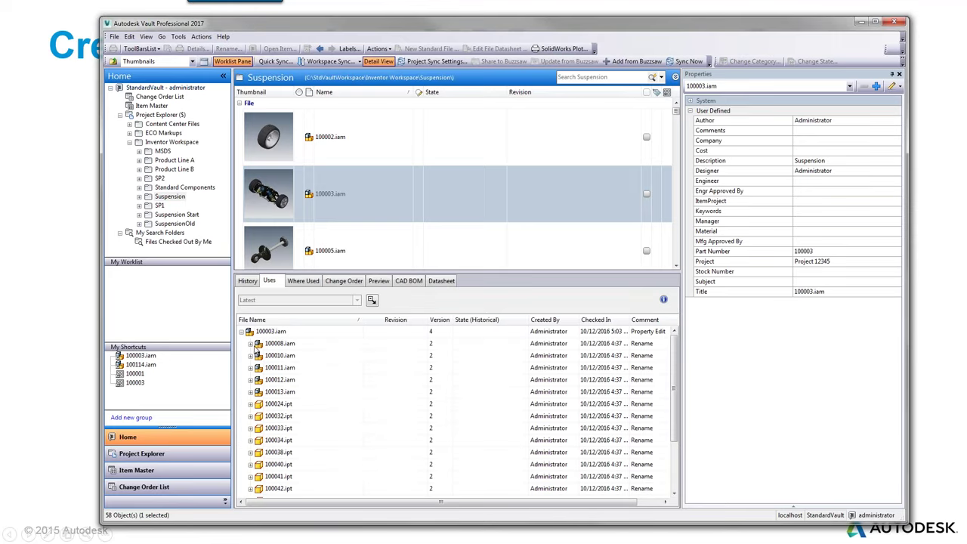
left_click(250, 343)
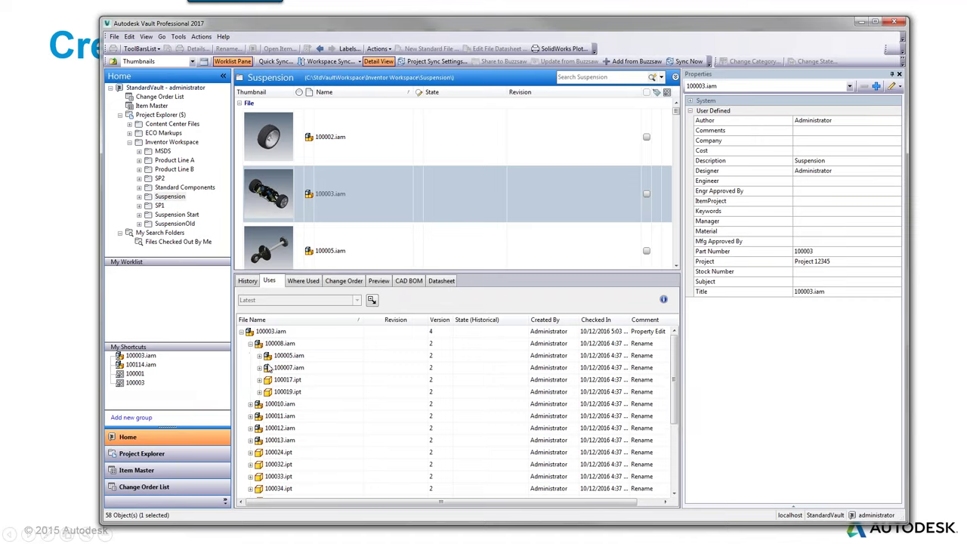
left_click(259, 356)
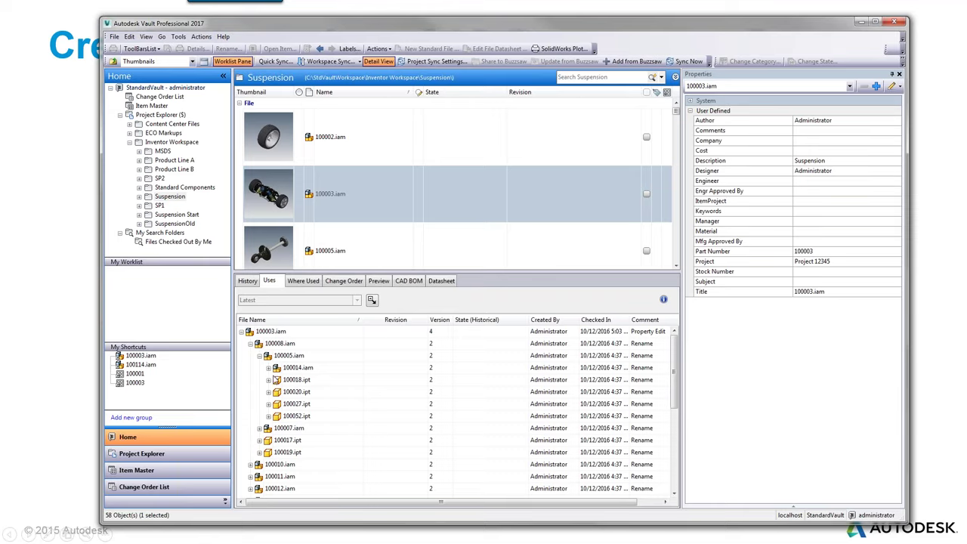
left_click(269, 368)
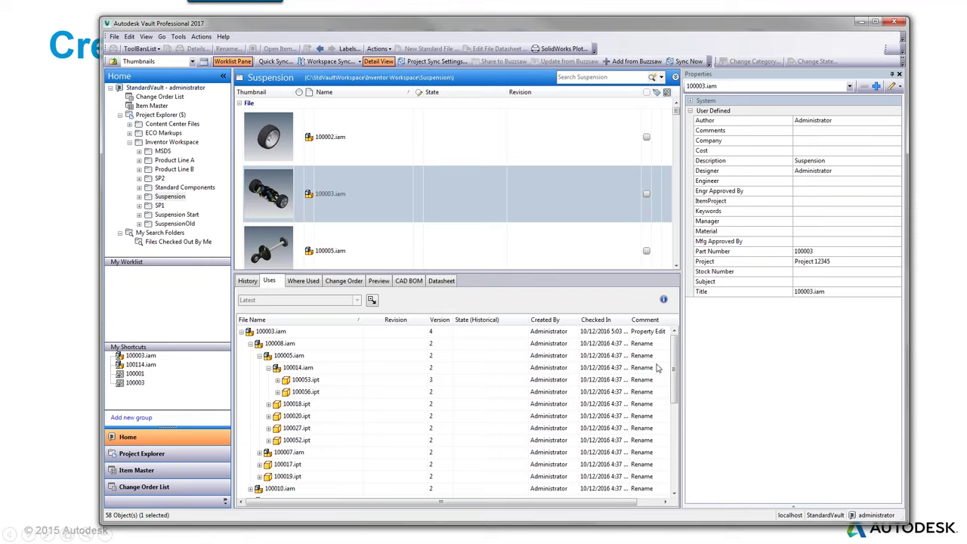
left_click_drag(672, 364, 369, 376)
Step: Assign or update the item for assembly 100003.iam and reposition its item window
right_click(325, 197)
left_click(354, 245)
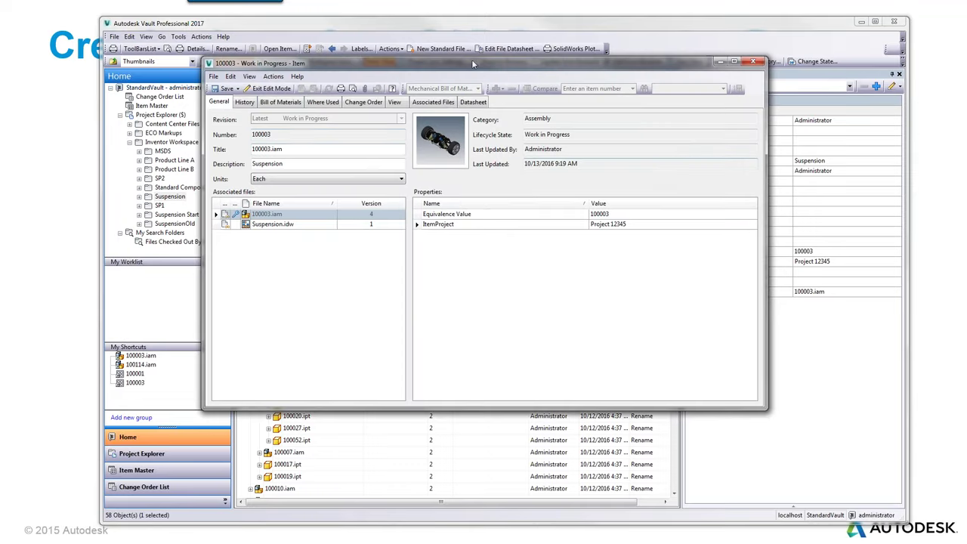
left_click_drag(471, 61, 506, 62)
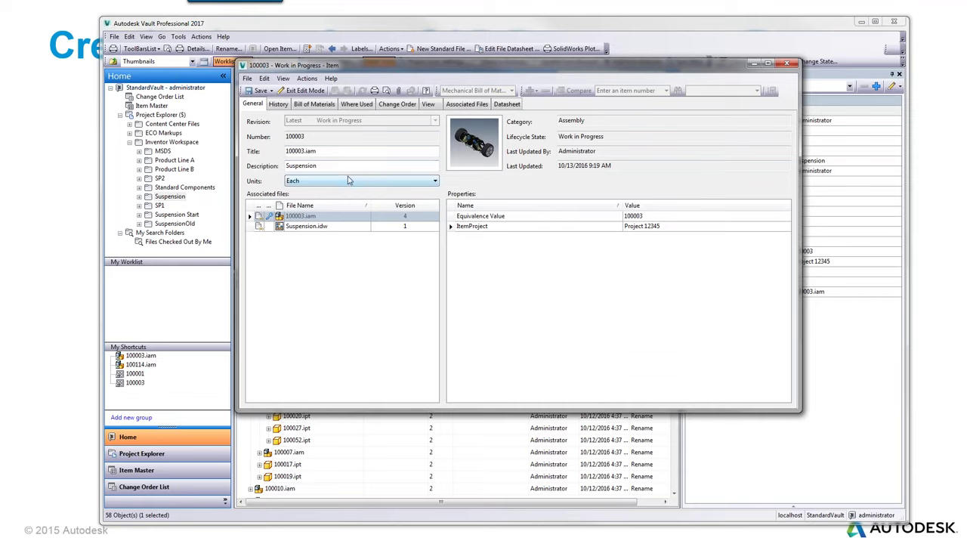
Step: Look through subassembly 100013 in the item's bill of materials and check the quantity fields of rows 100052 and 100030
left_click(312, 105)
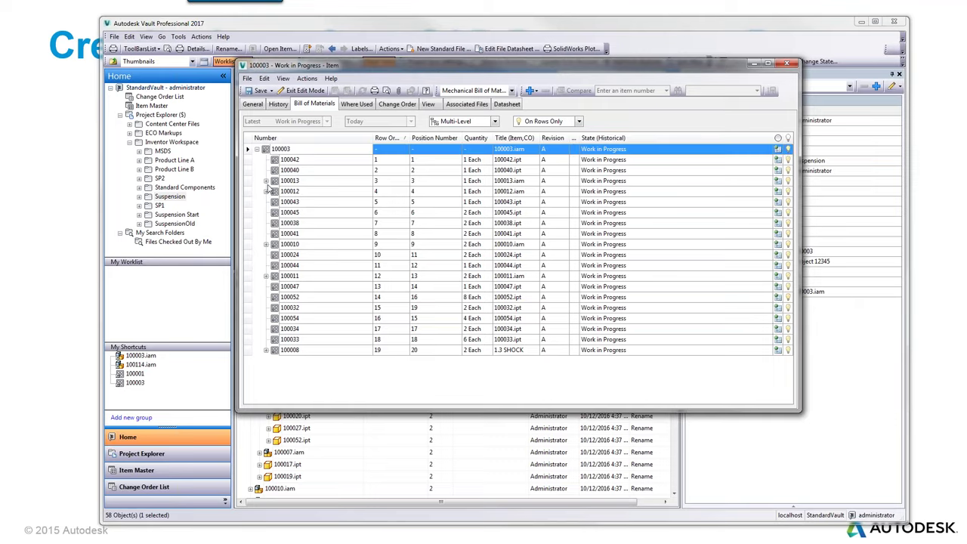
left_click(266, 181)
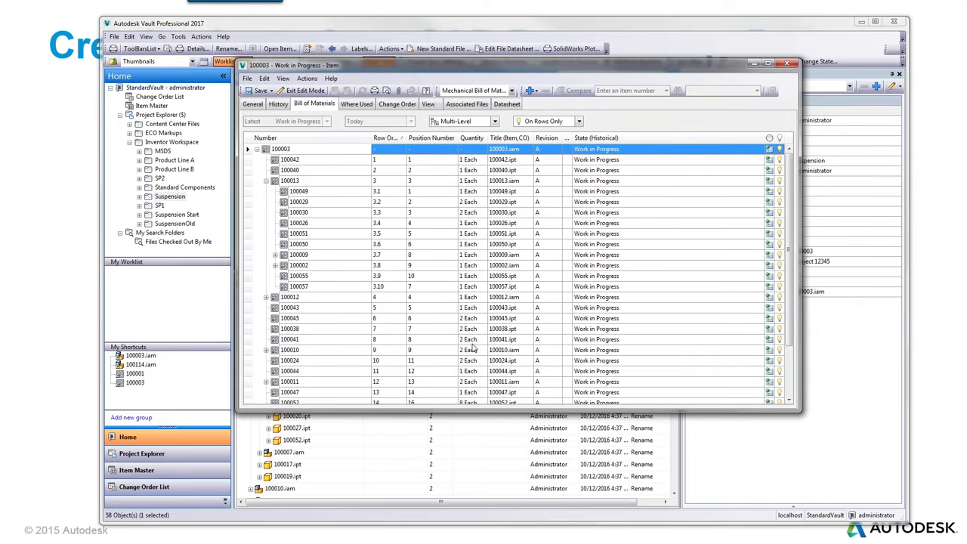
left_click(467, 403)
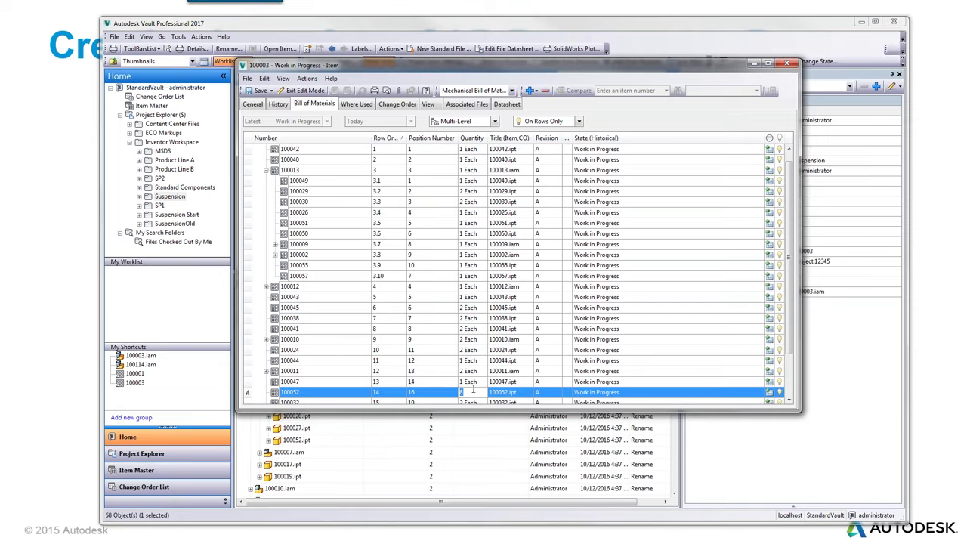
type("8 Each")
left_click(464, 201)
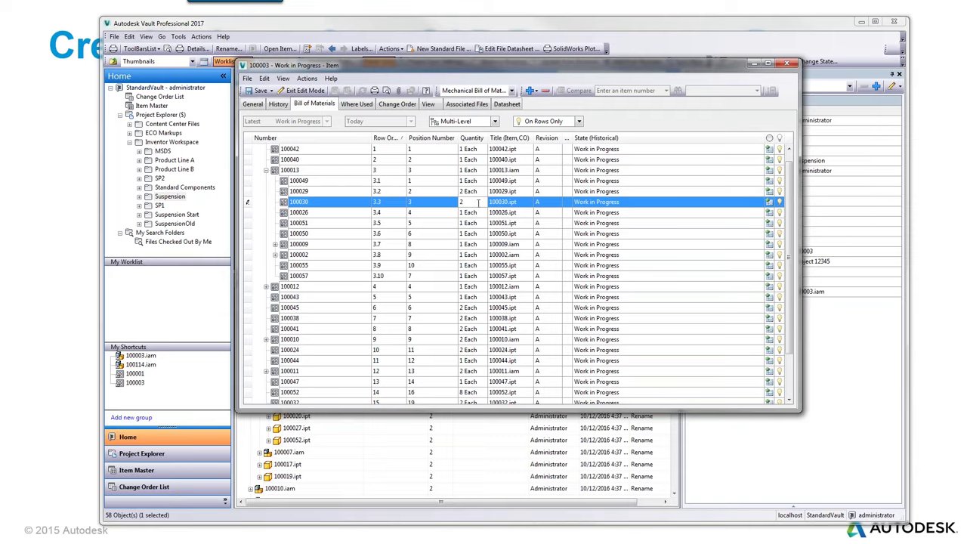
key("Return")
left_click(266, 171)
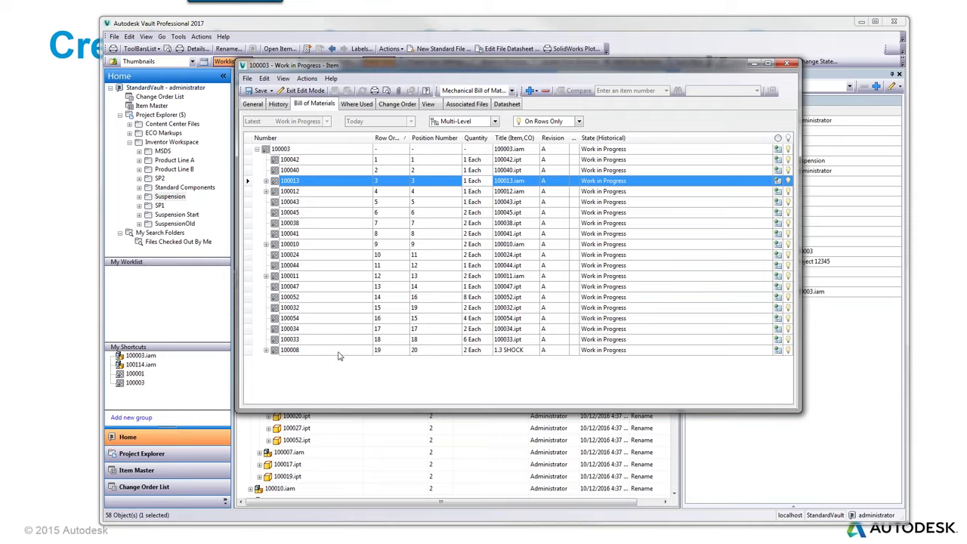
Step: Expand item 100008 in the bill of materials and turn off its rows 100019 and 100017
left_click(293, 351)
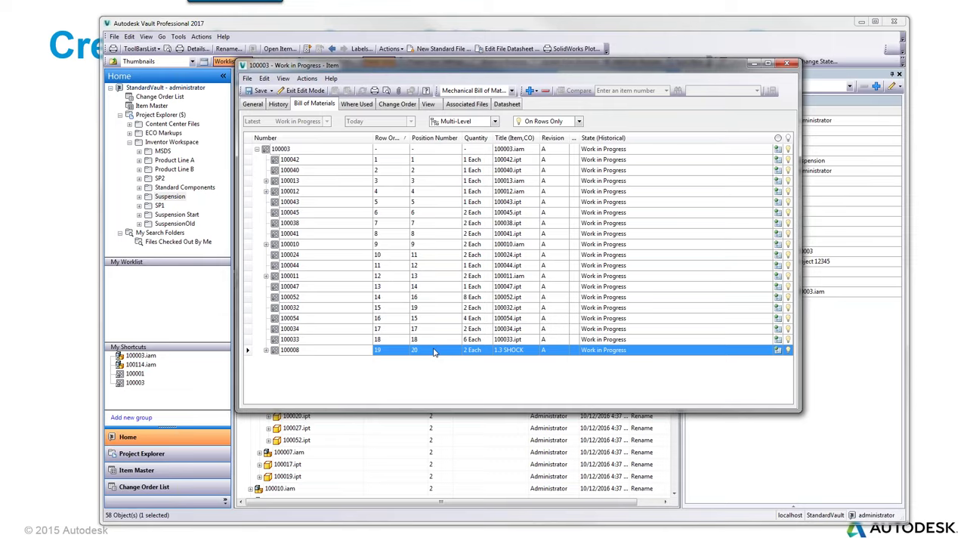
left_click(266, 351)
left_click(266, 351)
left_click(266, 351)
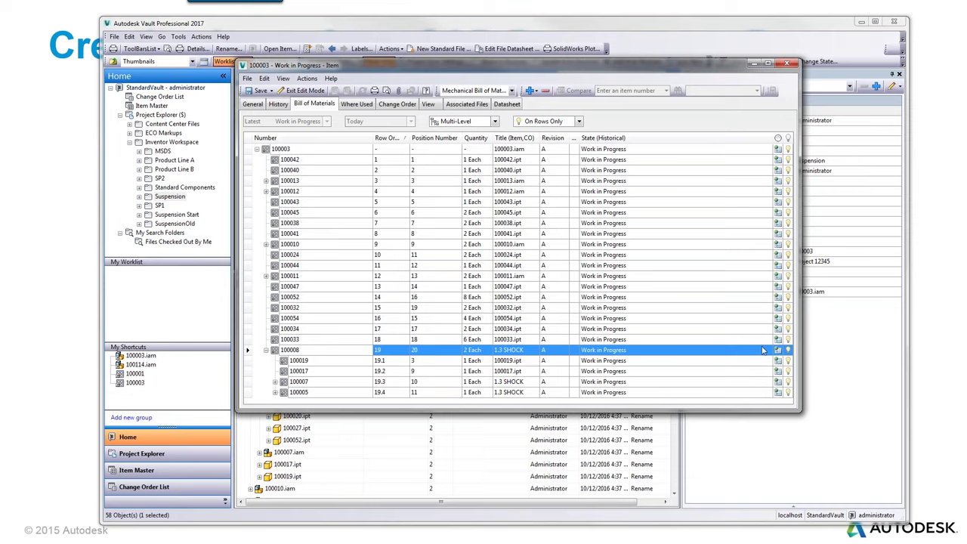
left_click(789, 361)
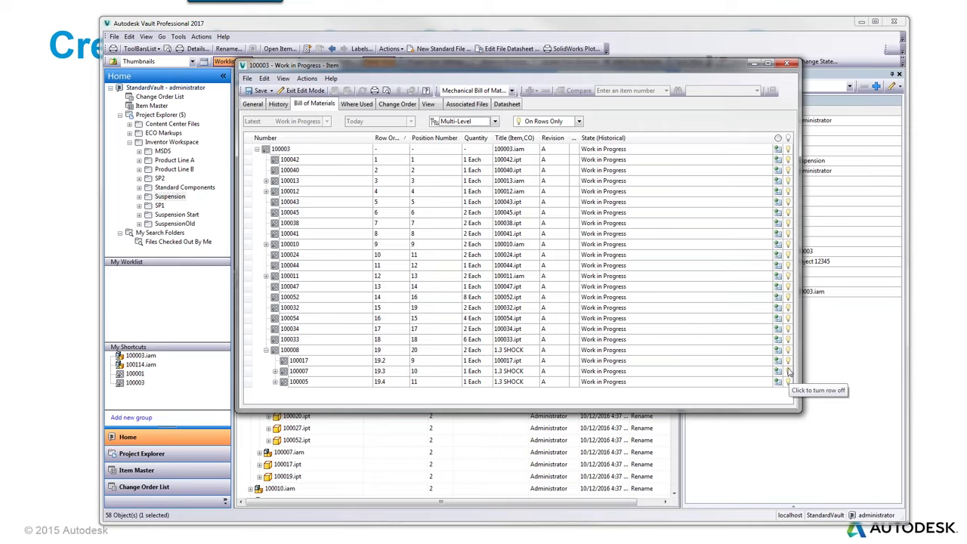
left_click(788, 361)
Step: Show all rows of the bill of materials and turn off rows 100007 and 100005 under item 100008
left_click(579, 122)
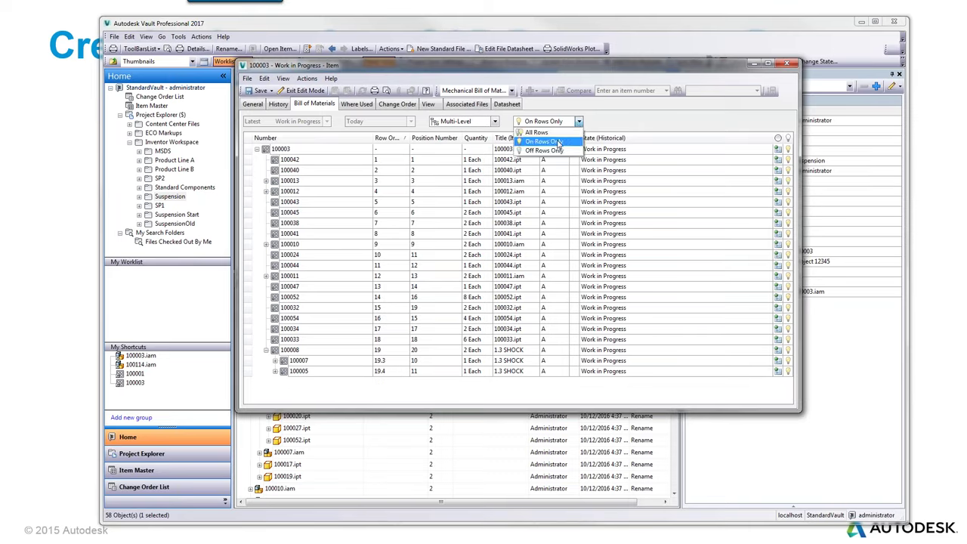
left_click(548, 131)
left_click(788, 382)
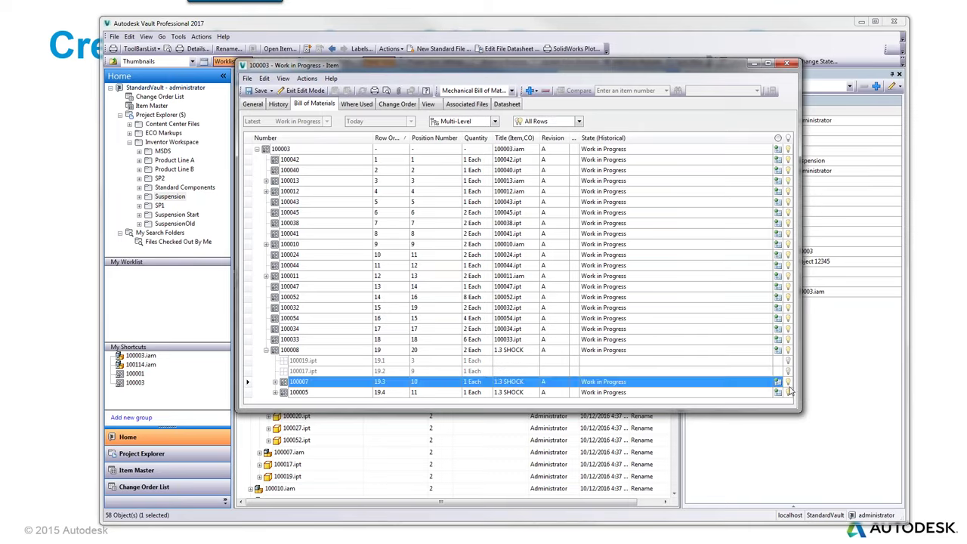
left_click(788, 393)
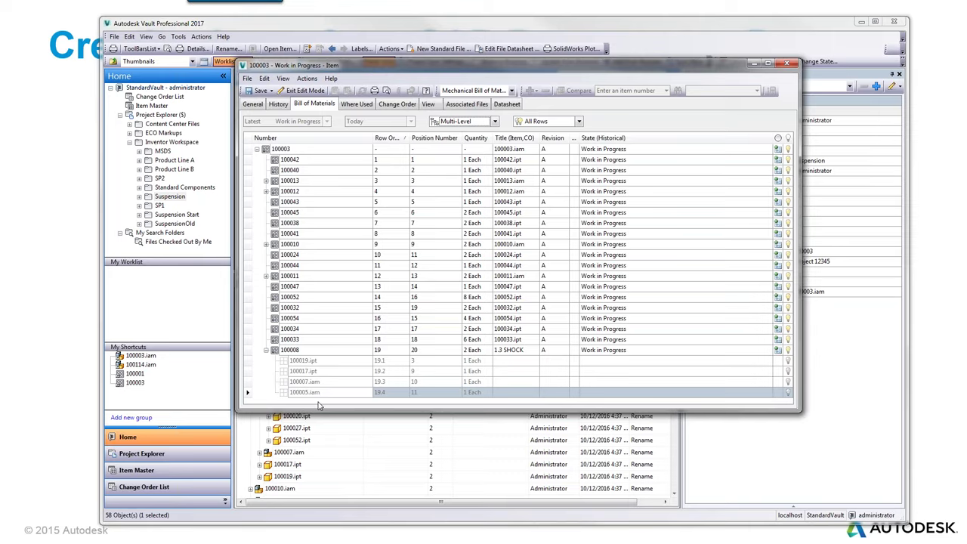
Step: Turn the four component rows under item 100008 back on and select the 100008 row
left_click(292, 352)
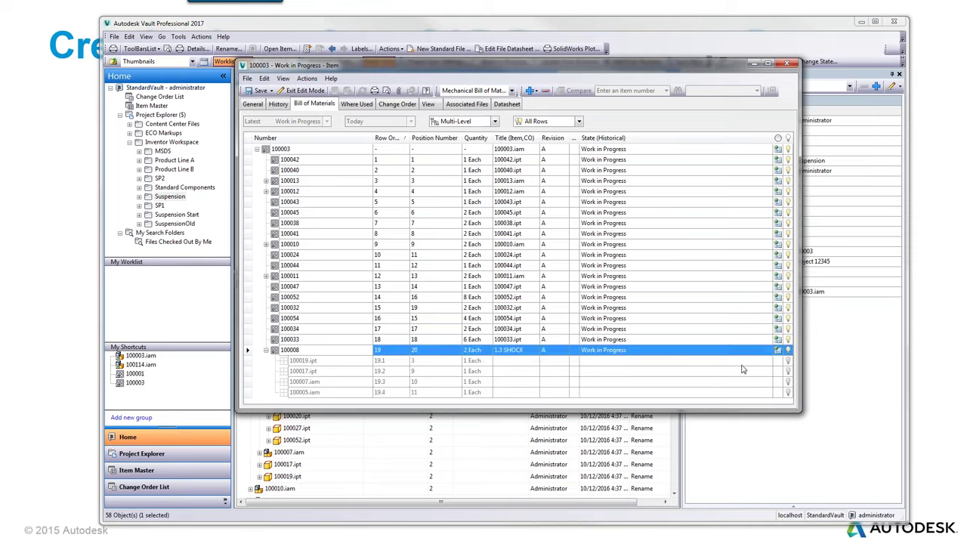
left_click(788, 362)
left_click(789, 372)
left_click(789, 393)
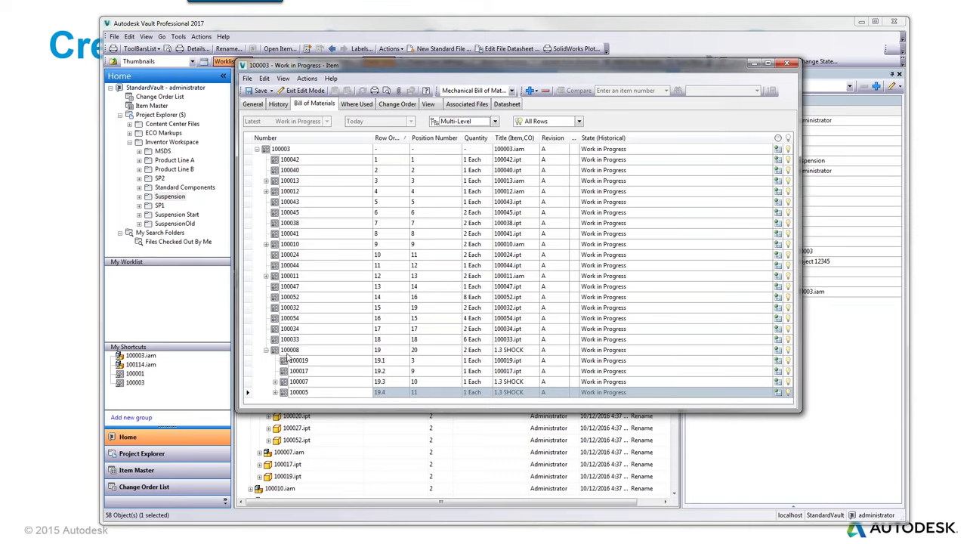
left_click(281, 353)
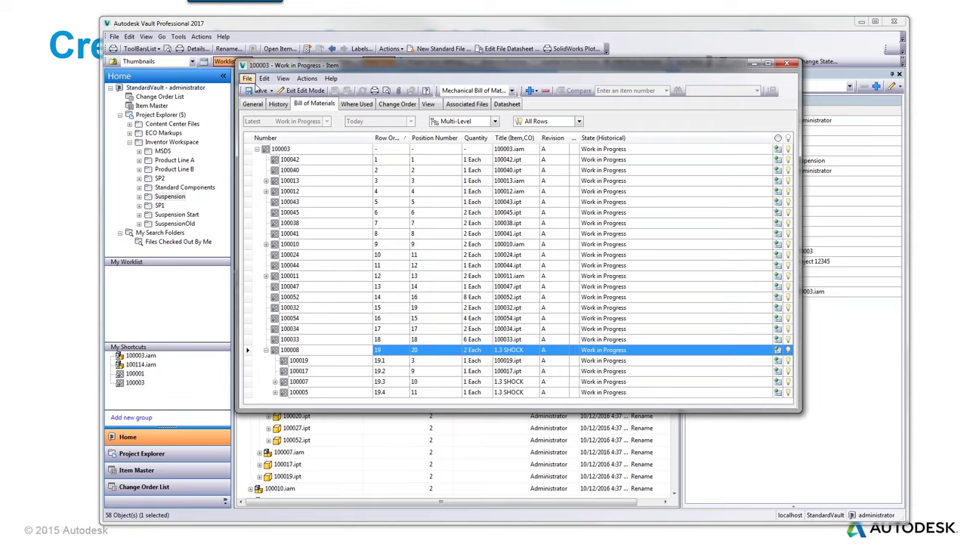
Step: Review the associated files 100003.iam and Suspension.idw in the item's general details, moving the item window as needed
left_click(253, 105)
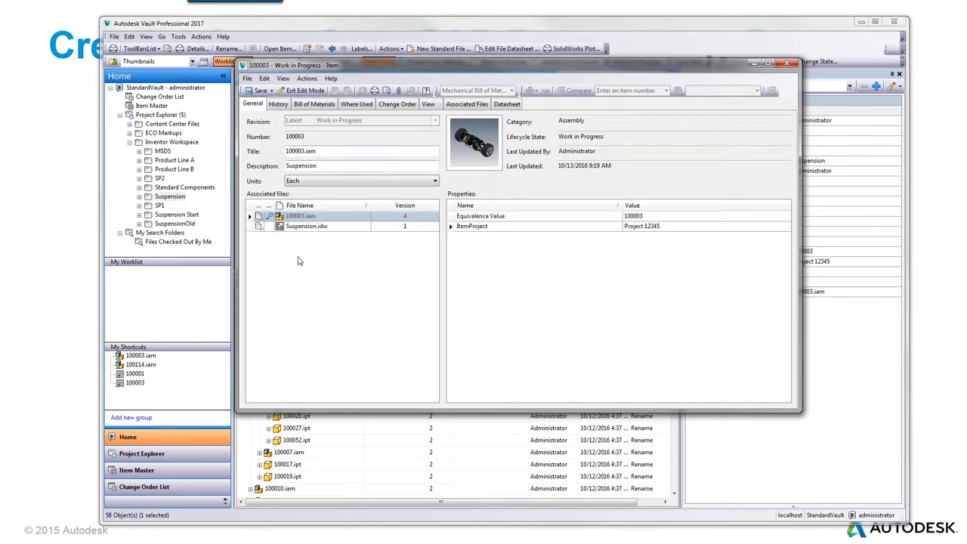
left_click(297, 217)
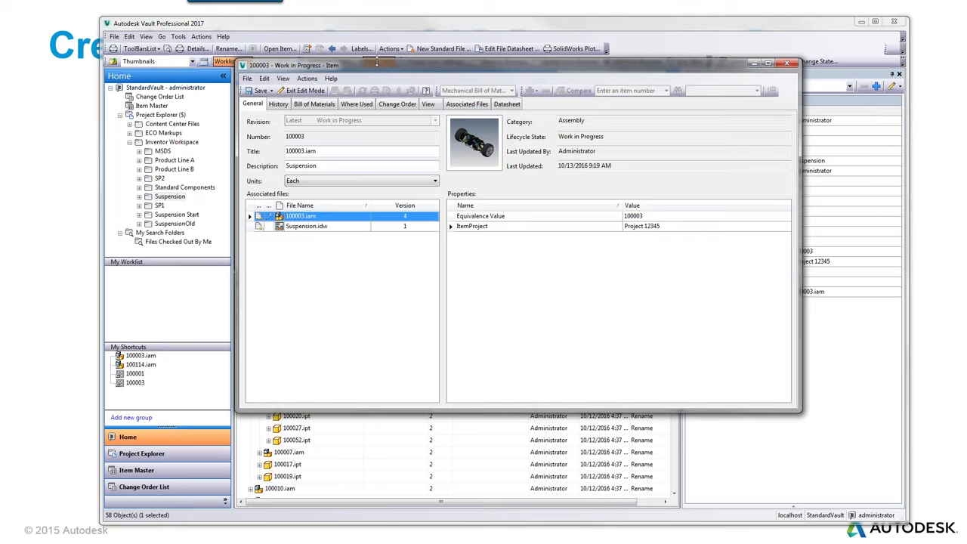
left_click_drag(353, 65, 330, 241)
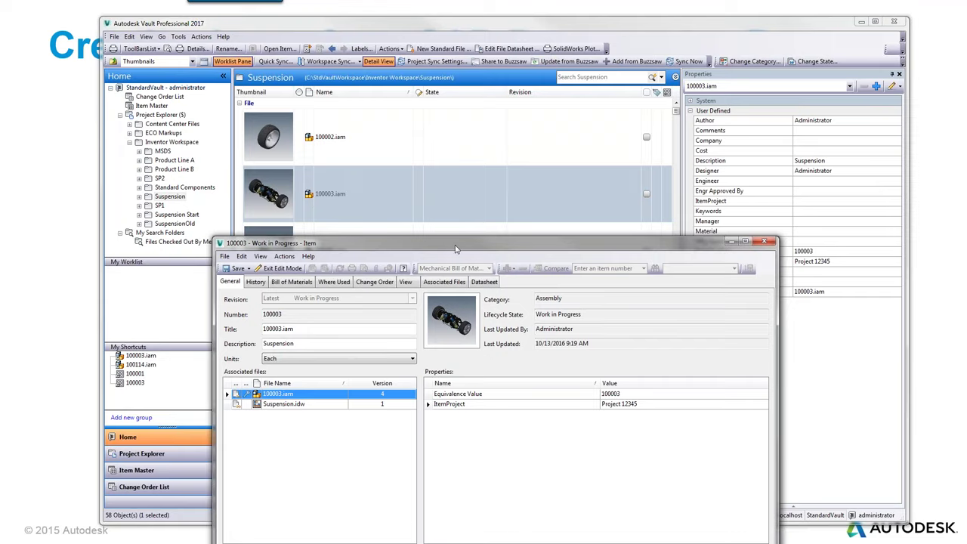
left_click_drag(456, 248, 467, 108)
left_click(299, 264)
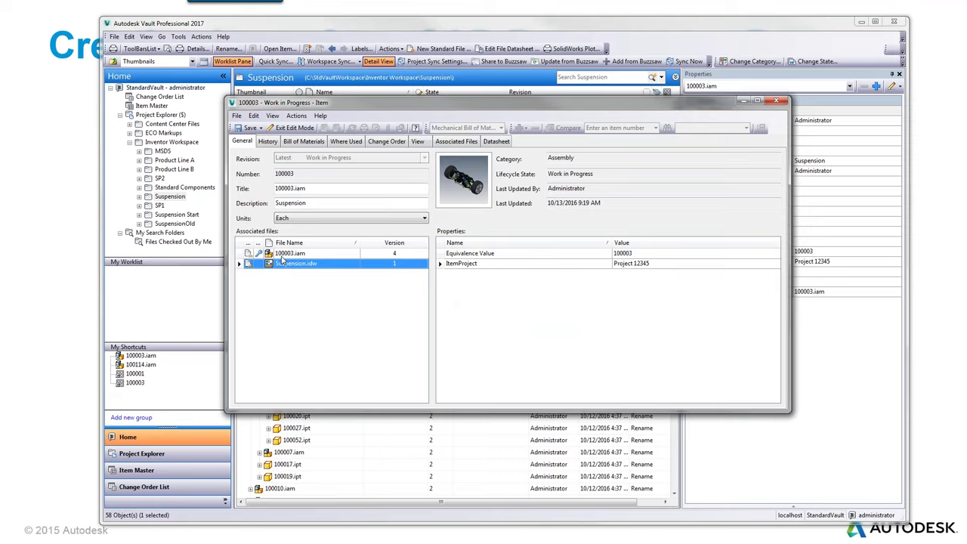
Step: Preview the item's Suspension.idw drawing, paging to the second sheet and back to the first
left_click(418, 142)
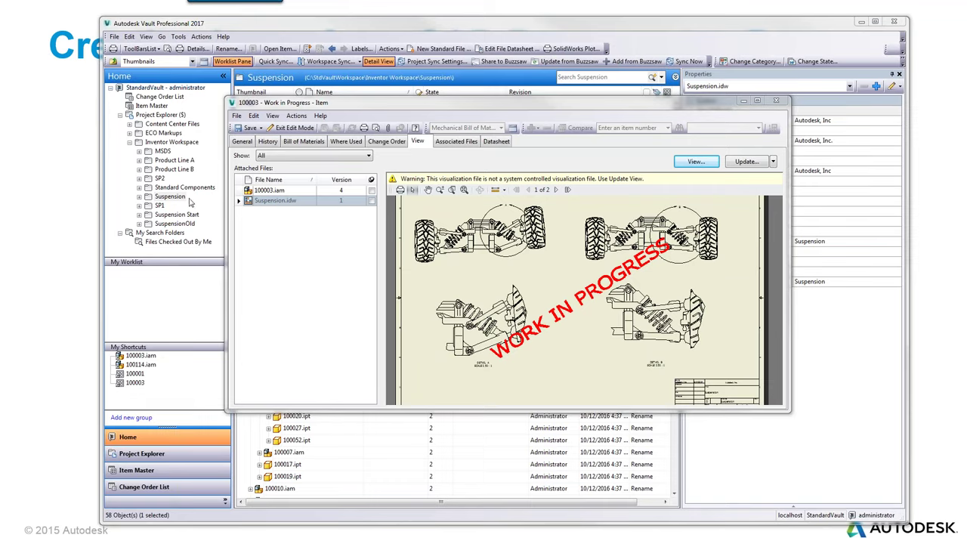
left_click(247, 144)
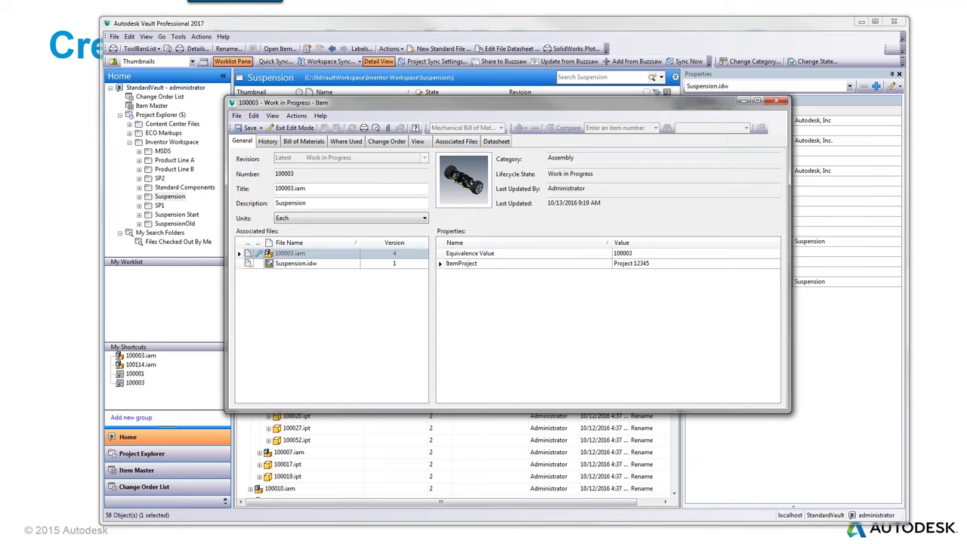
left_click(421, 145)
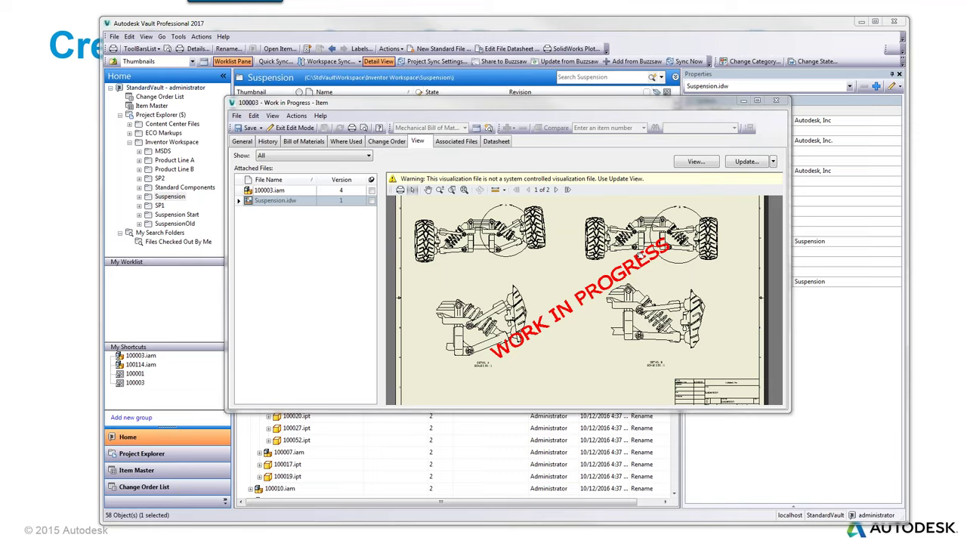
left_click(557, 190)
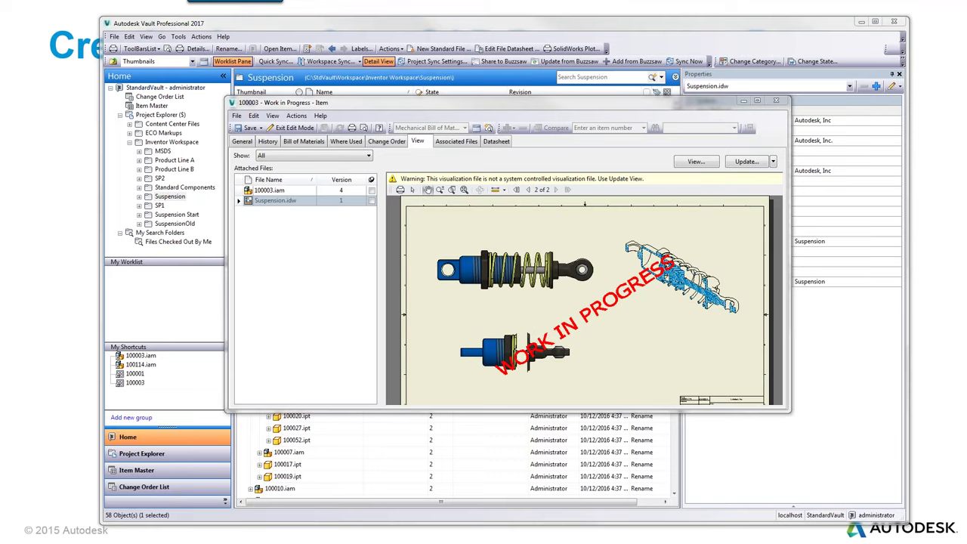
left_click(529, 190)
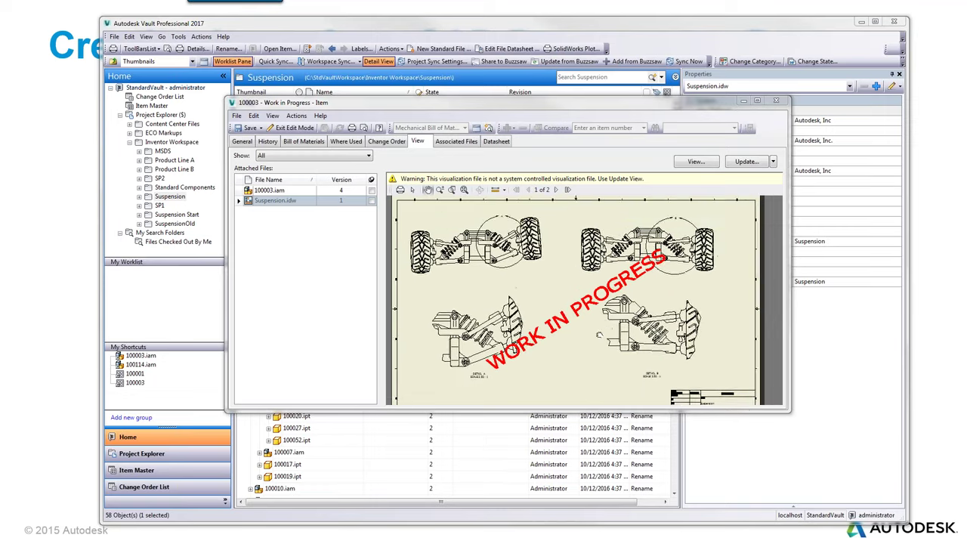
left_click_drag(498, 367, 525, 347)
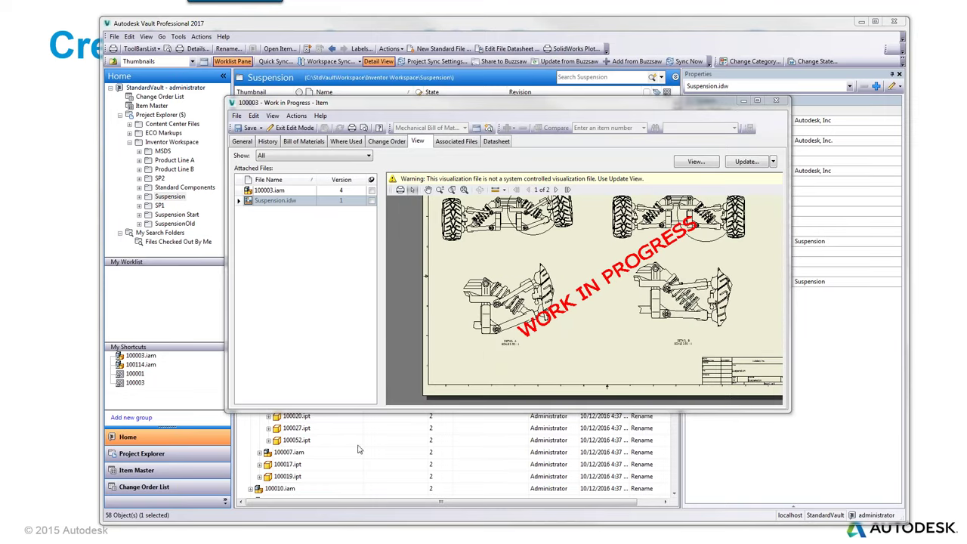
left_click_drag(461, 356, 421, 379)
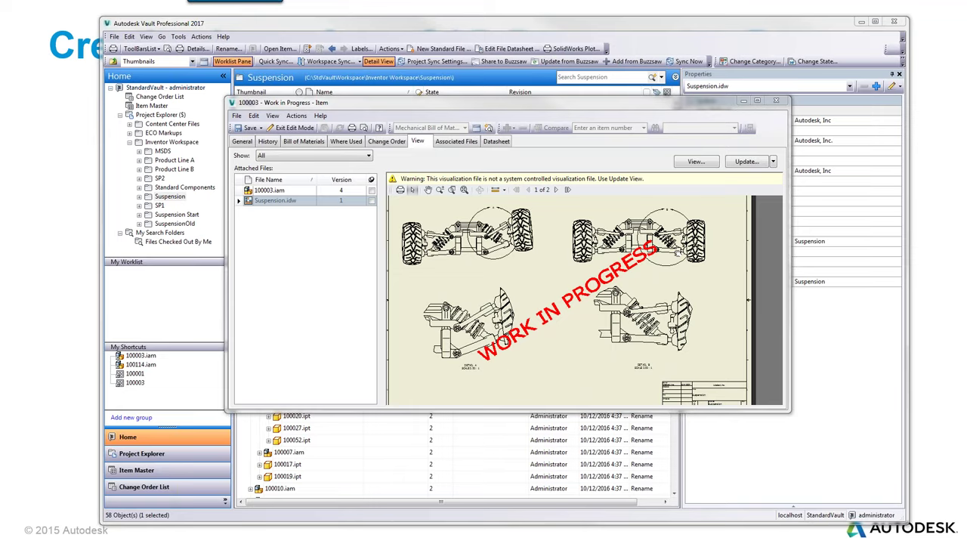
Step: Return from the drawing preview to the general details, save item 100003 and close its window
left_click_drag(541, 275, 553, 267)
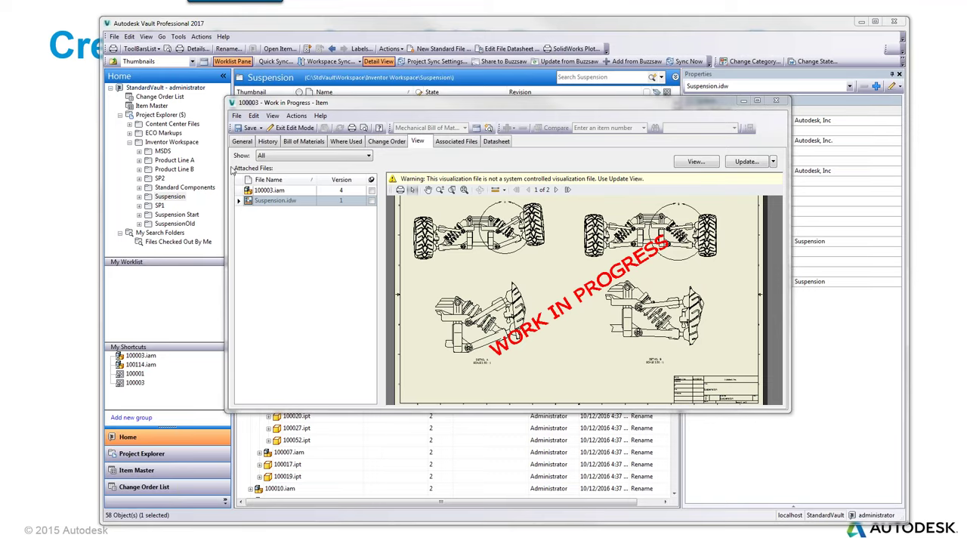
left_click(242, 142)
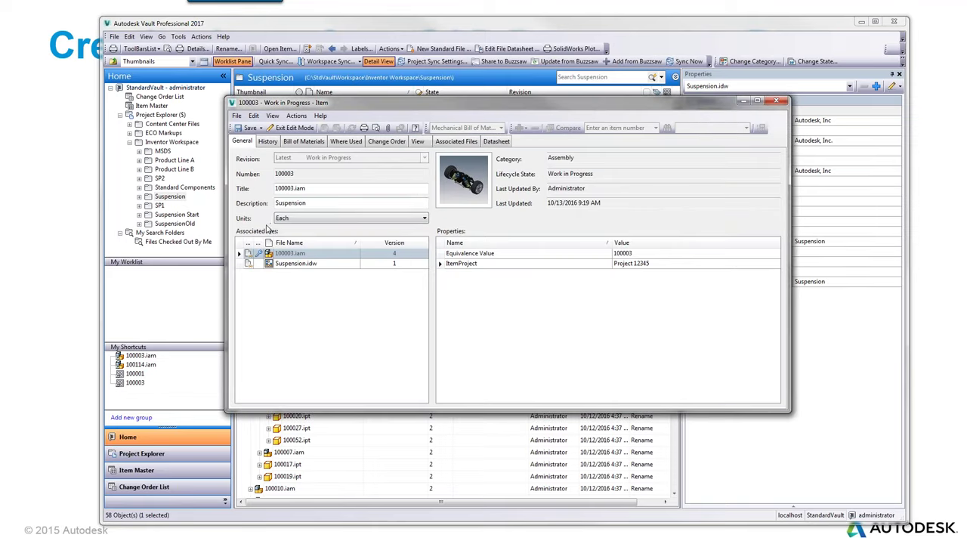
left_click(249, 128)
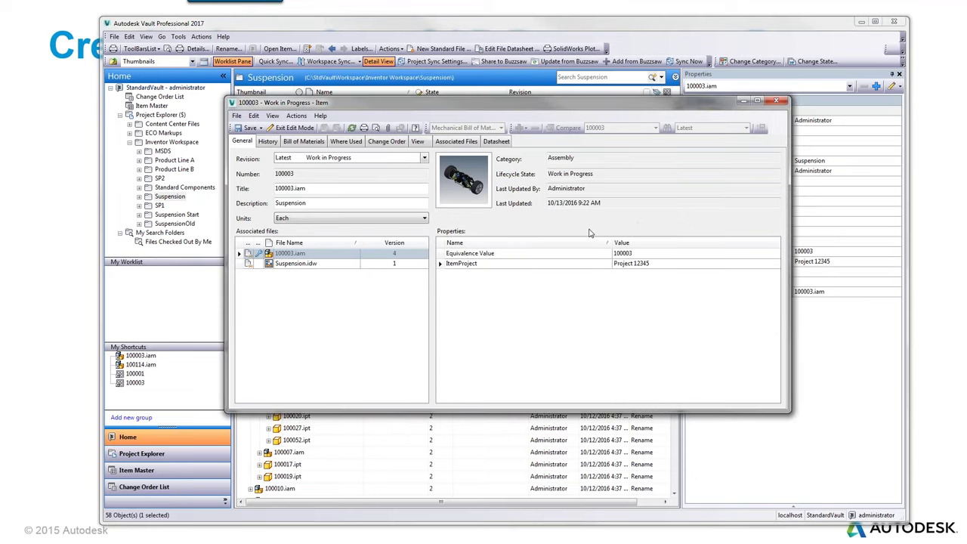
left_click(775, 102)
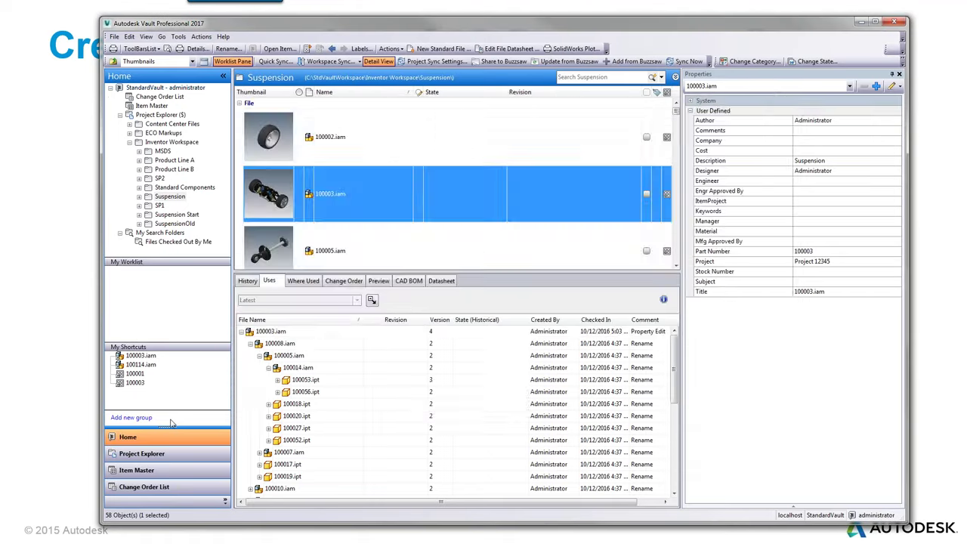
Step: Browse the Item Master from 100001 to 100058, examining each item's category marker, and select item 100003
left_click(136, 470)
left_click_drag(386, 209, 385, 279)
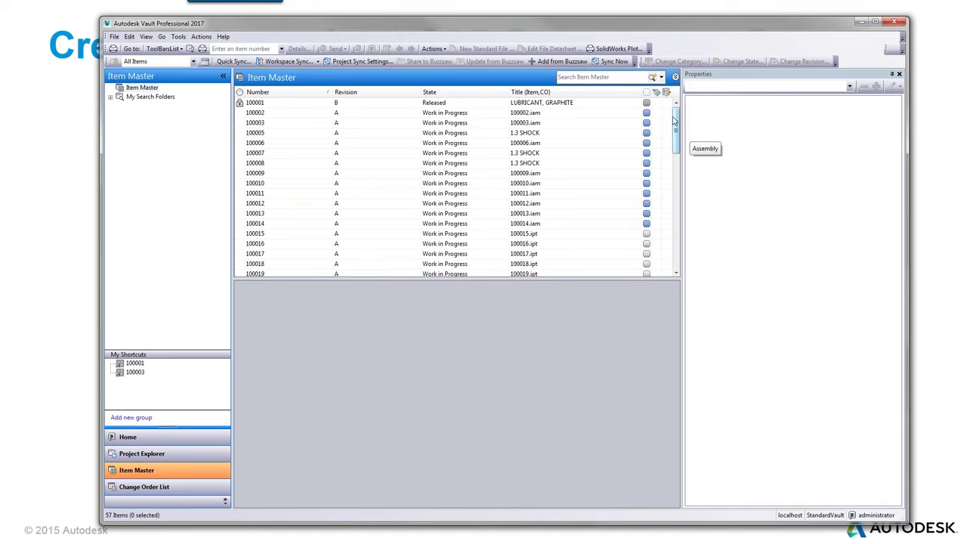
mouse_move(675, 119)
left_mouse_down()
mouse_move(679, 254)
mouse_move(684, 142)
mouse_move(676, 113)
left_mouse_up()
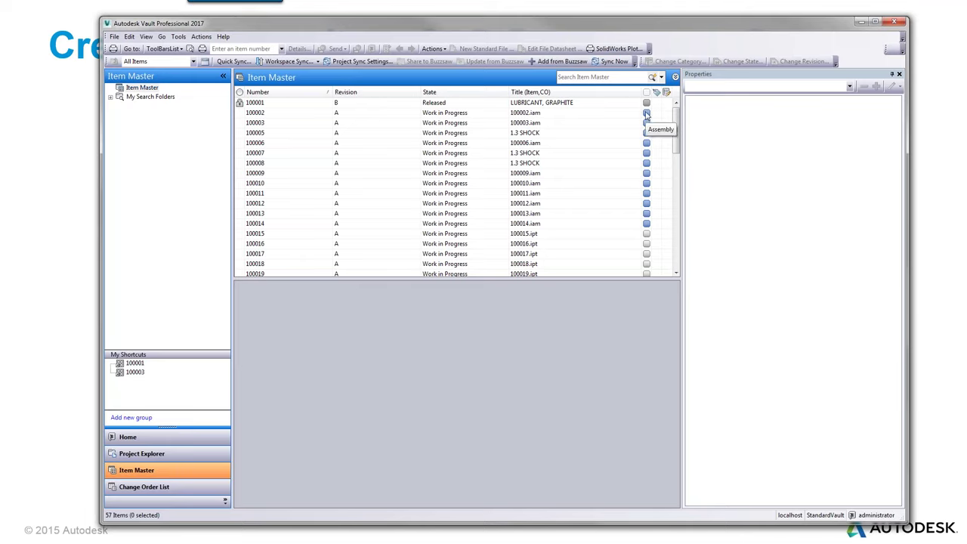
left_click(431, 115)
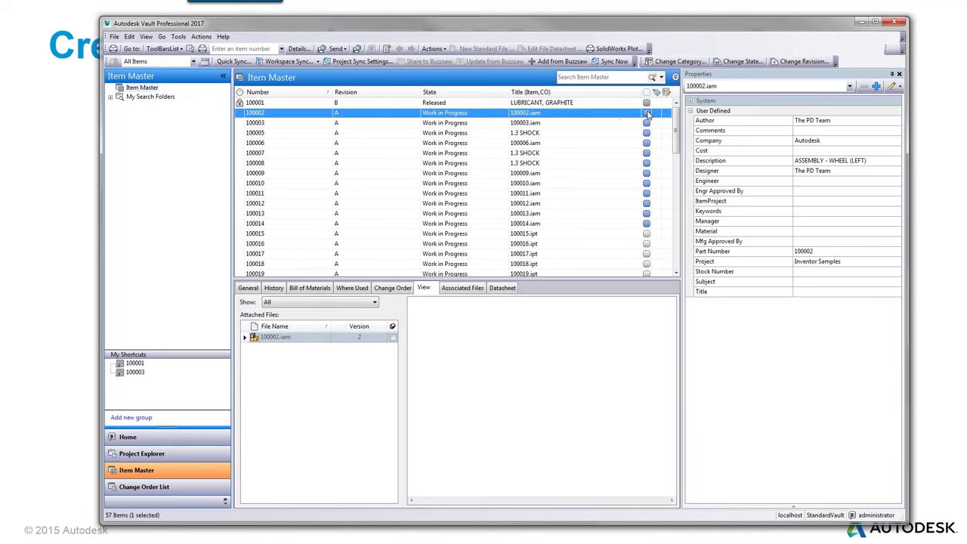
scroll(655, 158, "down", 3)
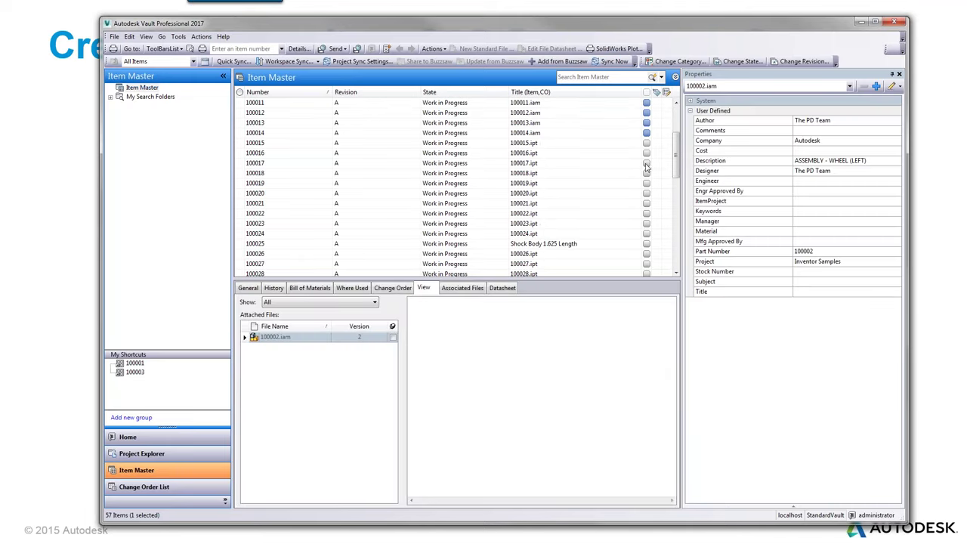
scroll(673, 159, "down", 6)
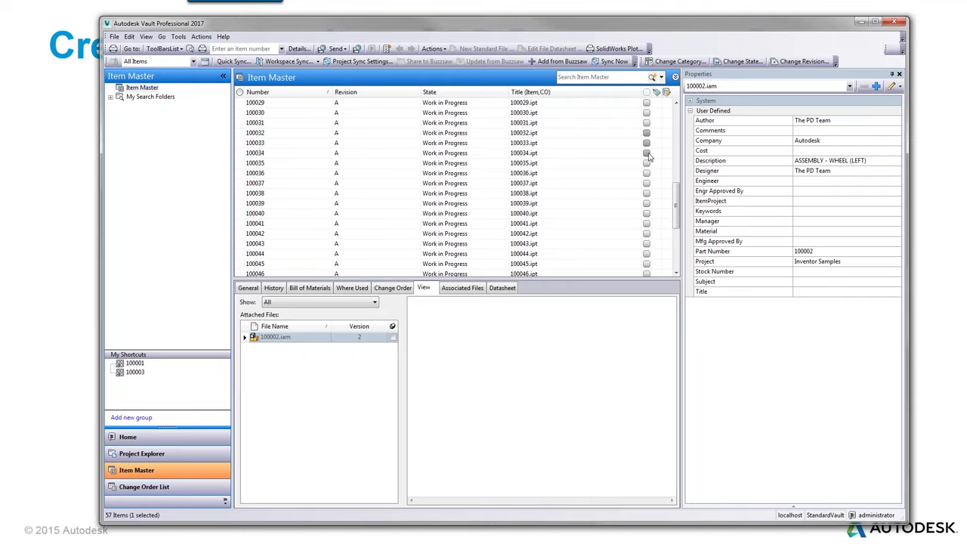
left_click_drag(675, 195, 676, 240)
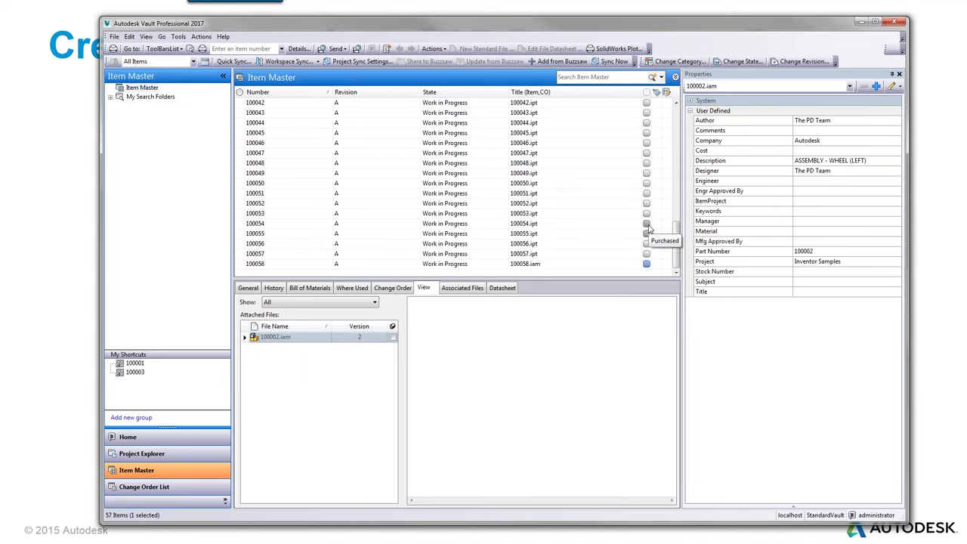
left_click_drag(675, 243, 675, 113)
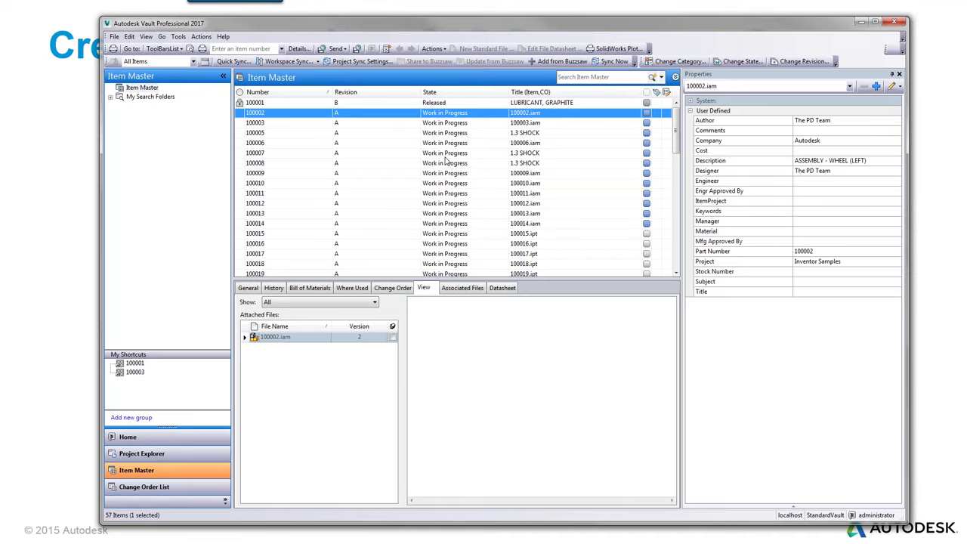
left_click(134, 373)
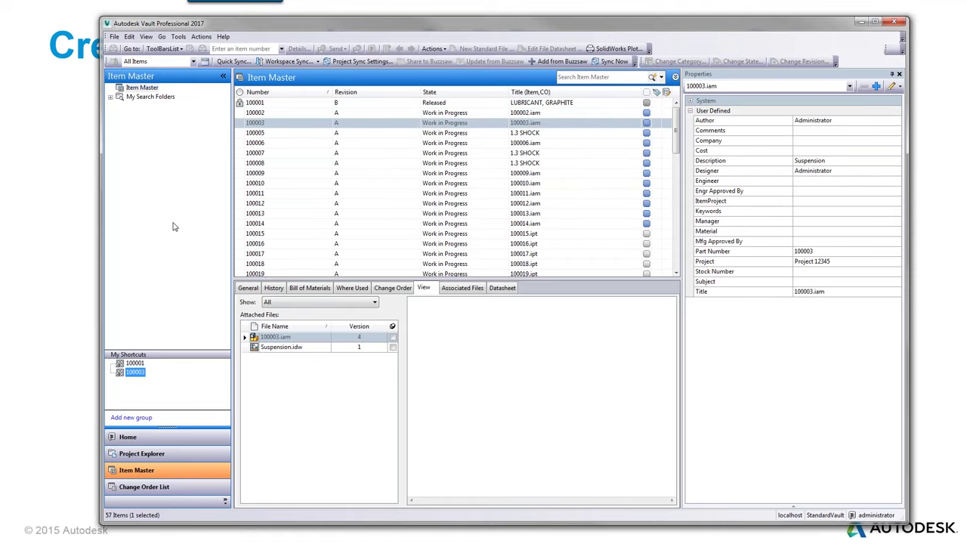
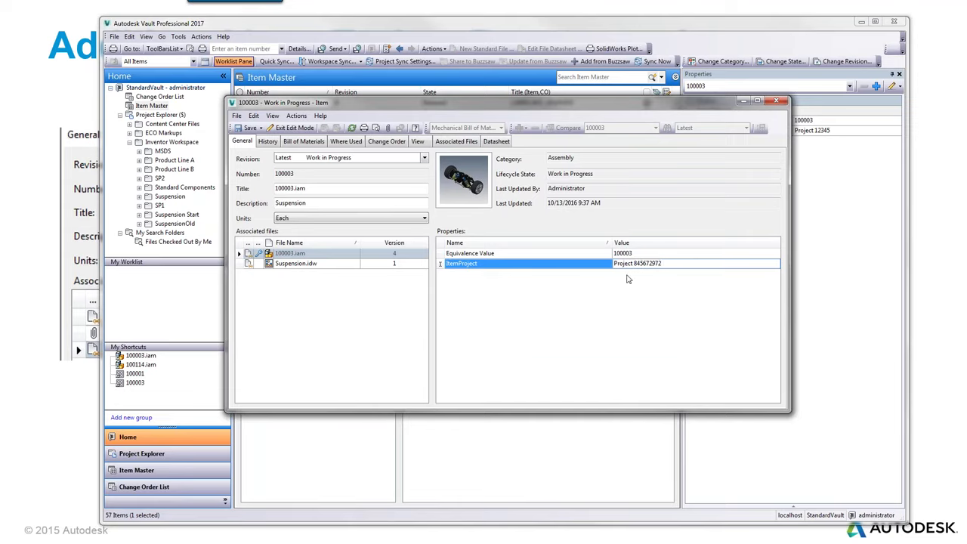
Step: Attach front-suspension_1.jpg from the Suspension folder in Inventor Workspace to item 100003
left_click(557, 266)
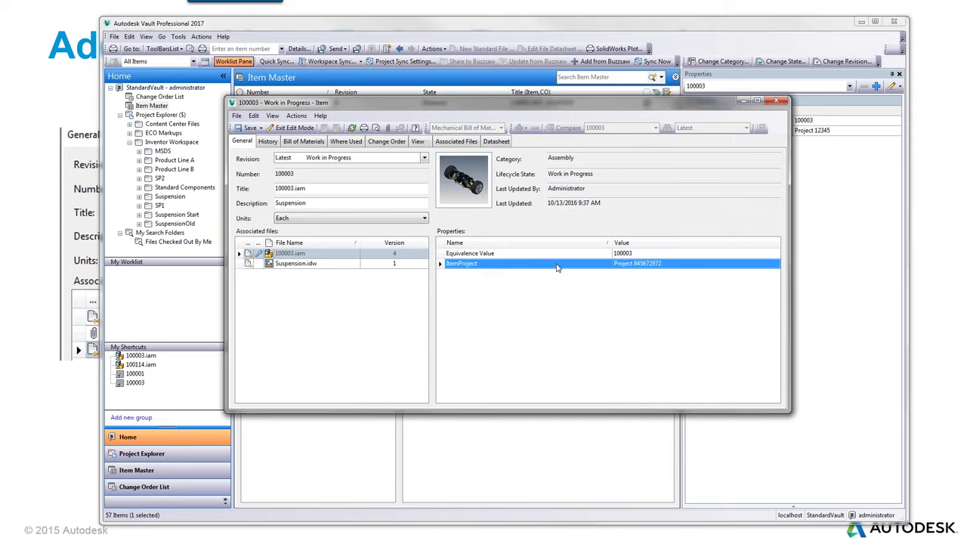
left_click(285, 255)
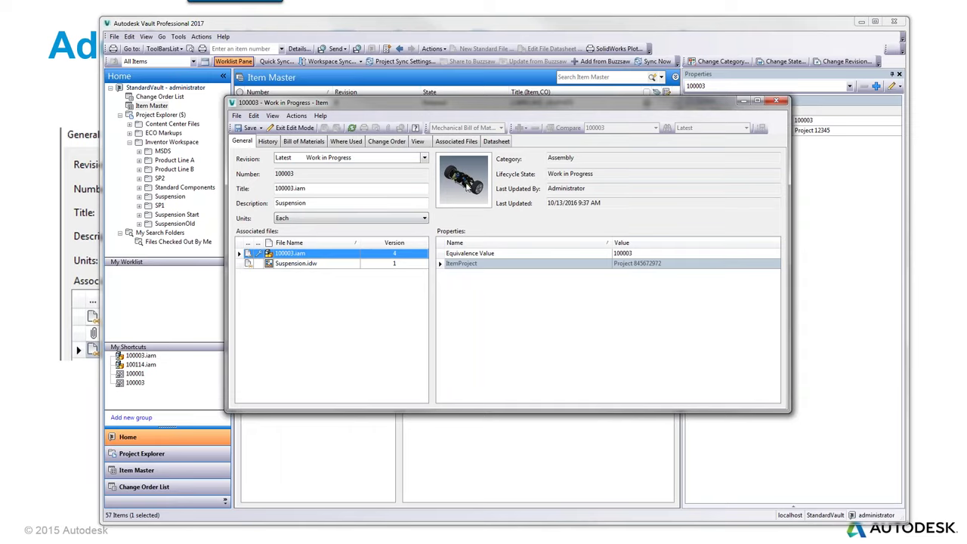
right_click(295, 291)
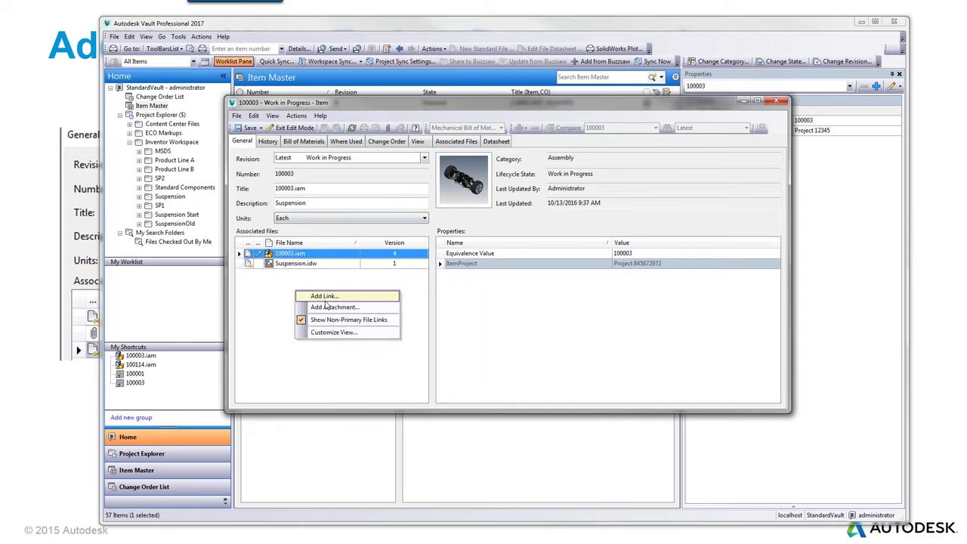
left_click(331, 306)
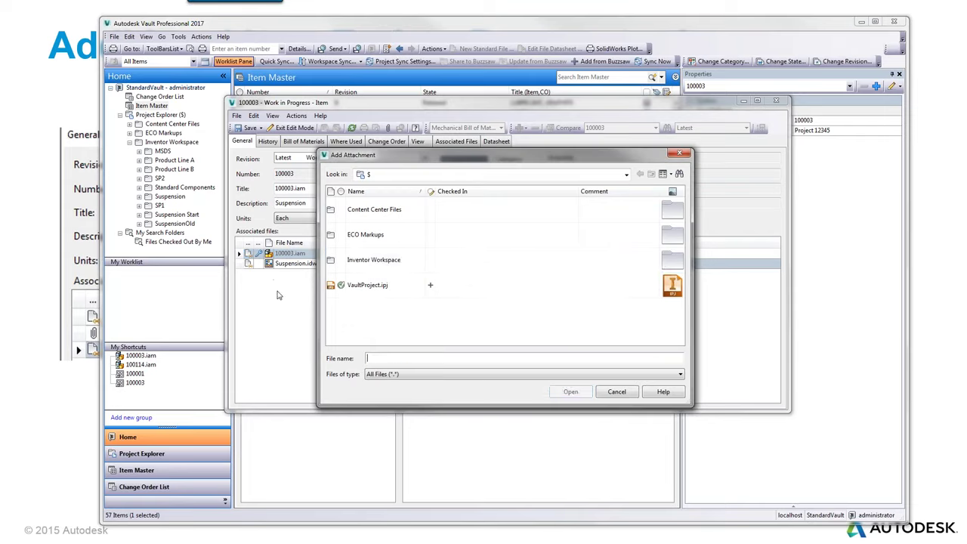
left_click(367, 261)
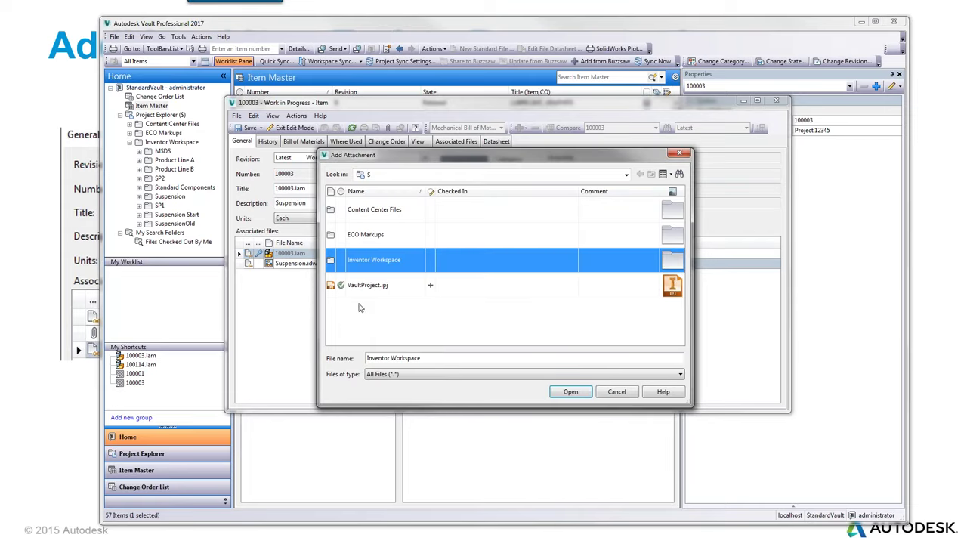
double_click(336, 261)
left_click(385, 269)
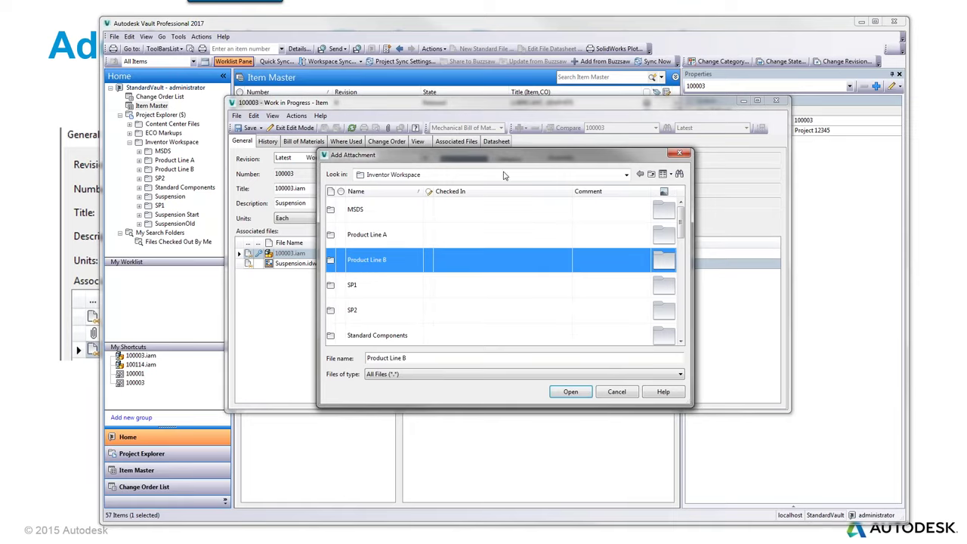
scroll(370, 265, "down", 1)
double_click(380, 310)
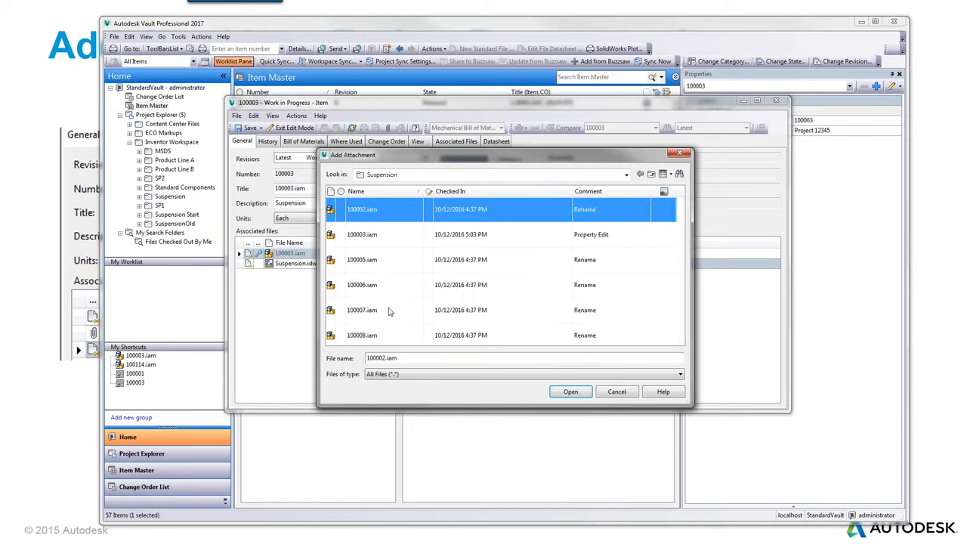
left_click_drag(683, 218, 682, 333)
left_click(391, 286)
left_click(570, 392)
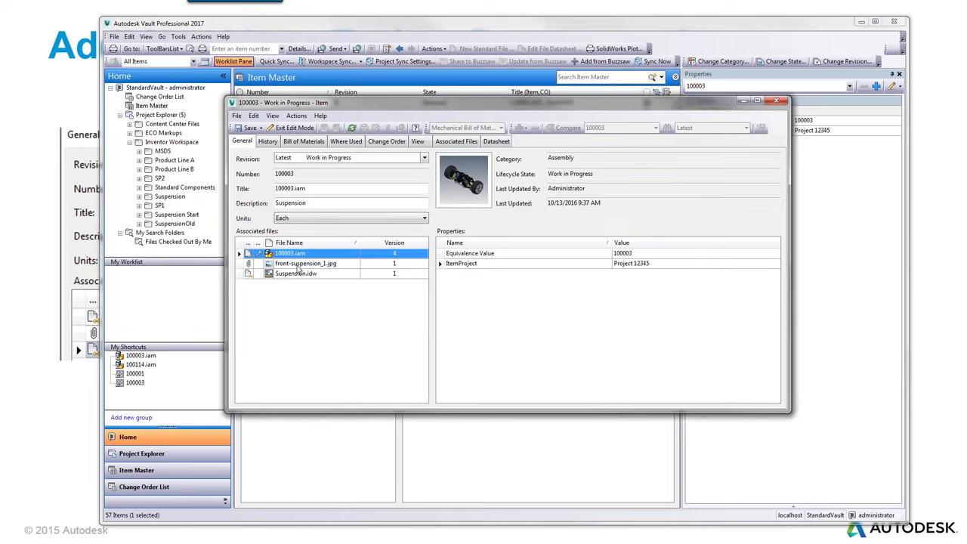
Step: Preview the attached front-suspension_1.jpg image and the 100003.iam file of the item
left_click(297, 264)
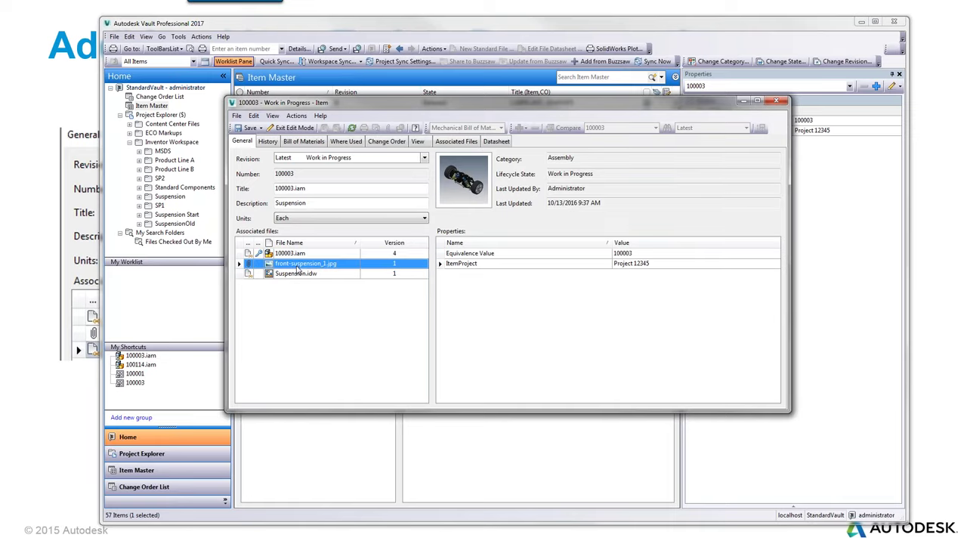
left_click(417, 142)
left_click(276, 201)
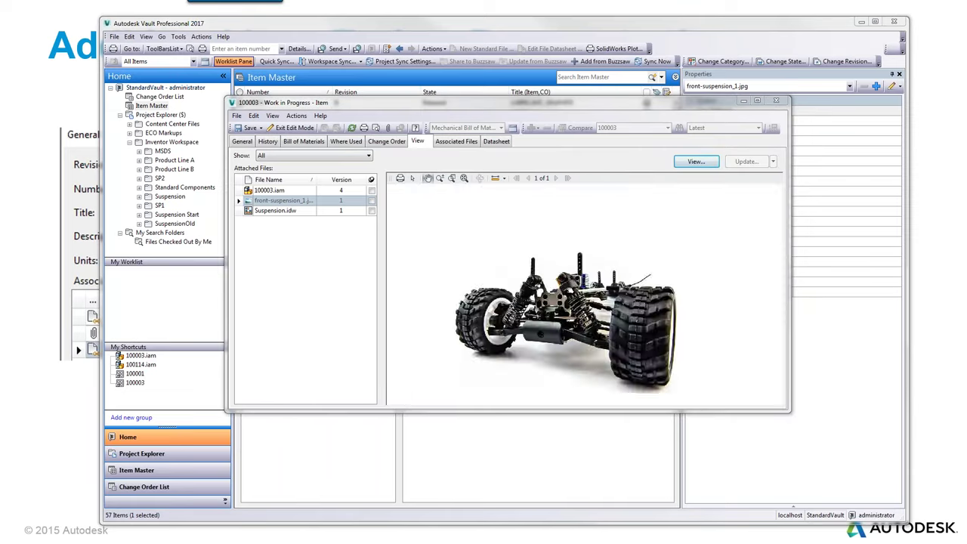
left_click(266, 191)
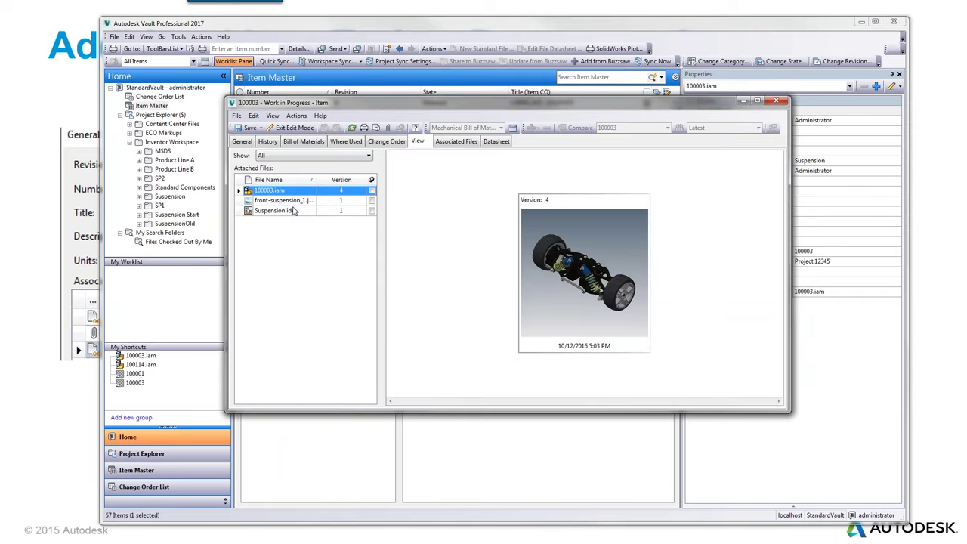
Step: Set the item's ItemProject property to Project 48961896, save the item, exit edit mode and close its window
left_click(242, 143)
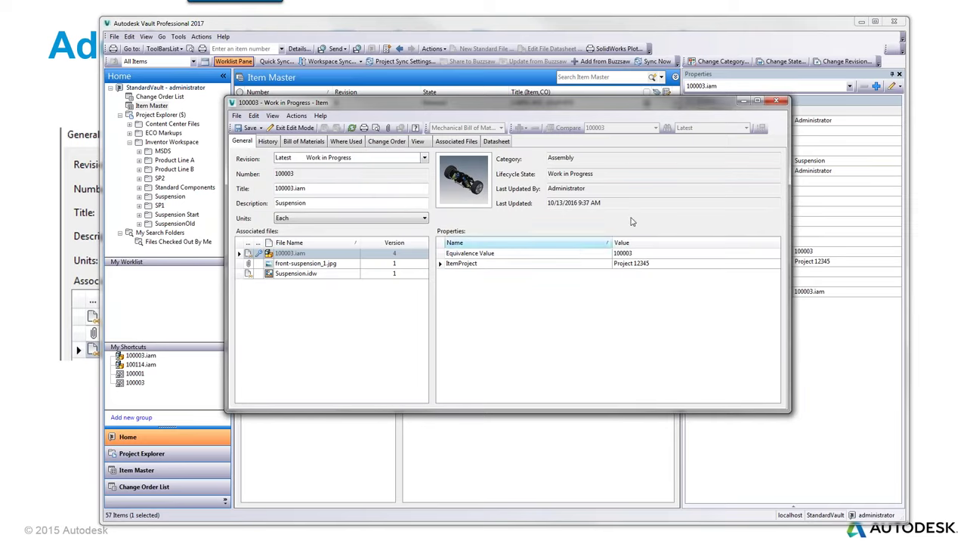
double_click(664, 263)
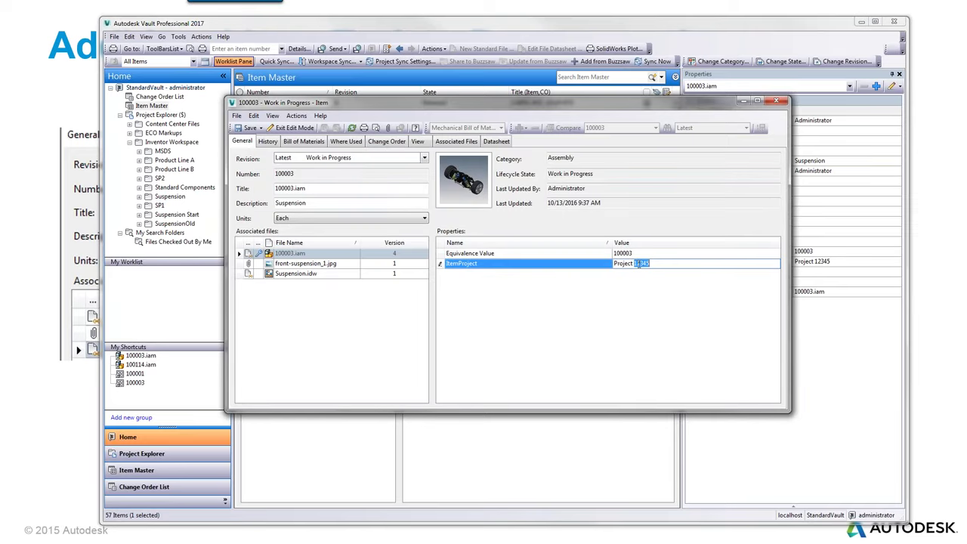
type("48961896")
left_click(251, 129)
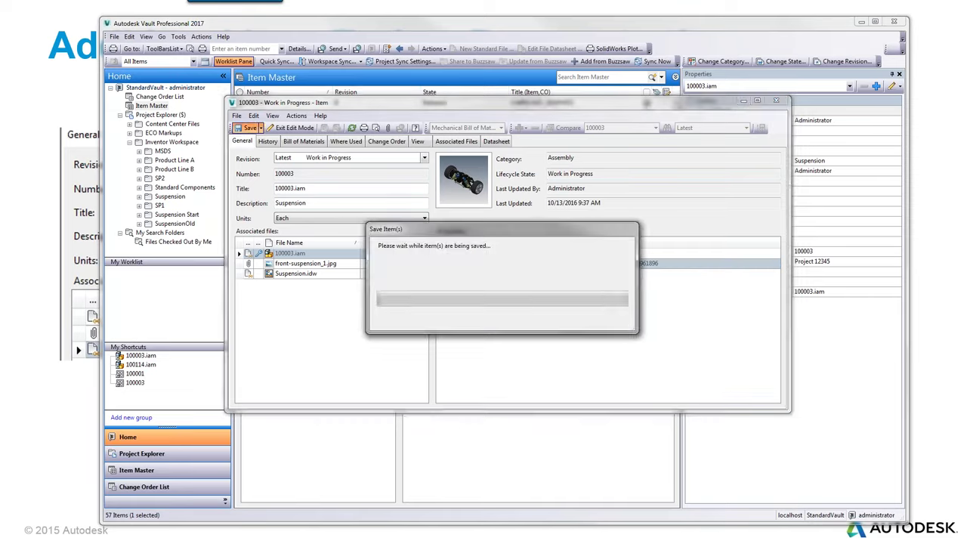
left_click(294, 128)
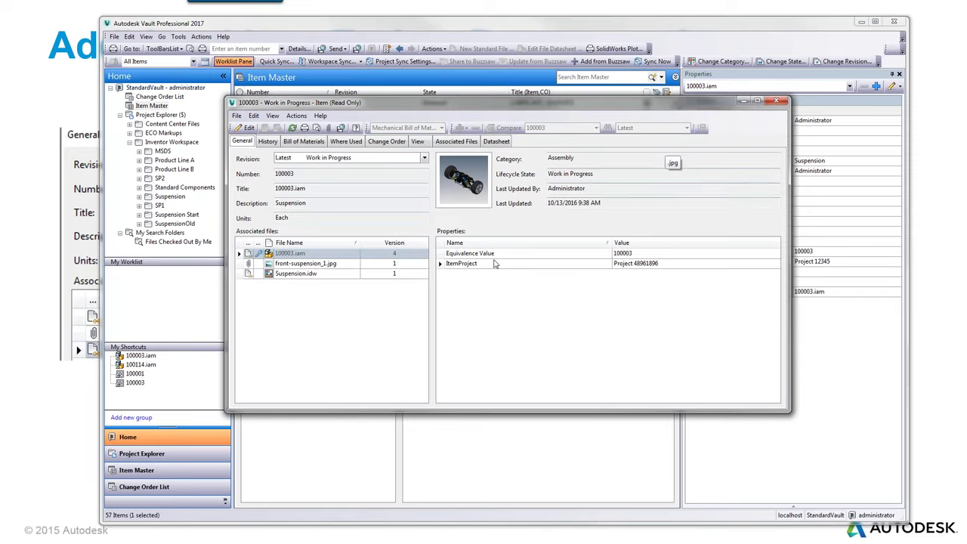
left_click(776, 101)
Step: Go to the vault folder of the item's associated file 100003.iam and select that file
right_click(293, 321)
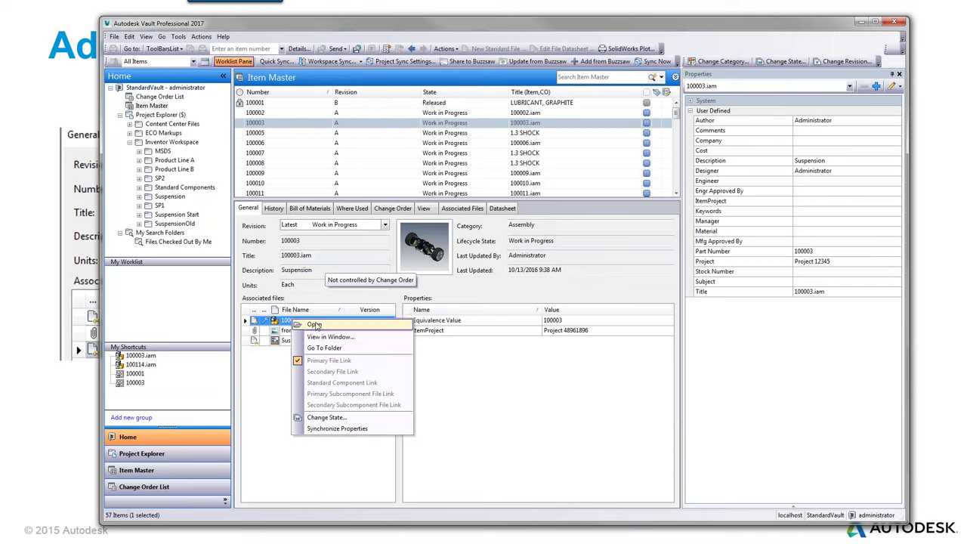
left_click(327, 347)
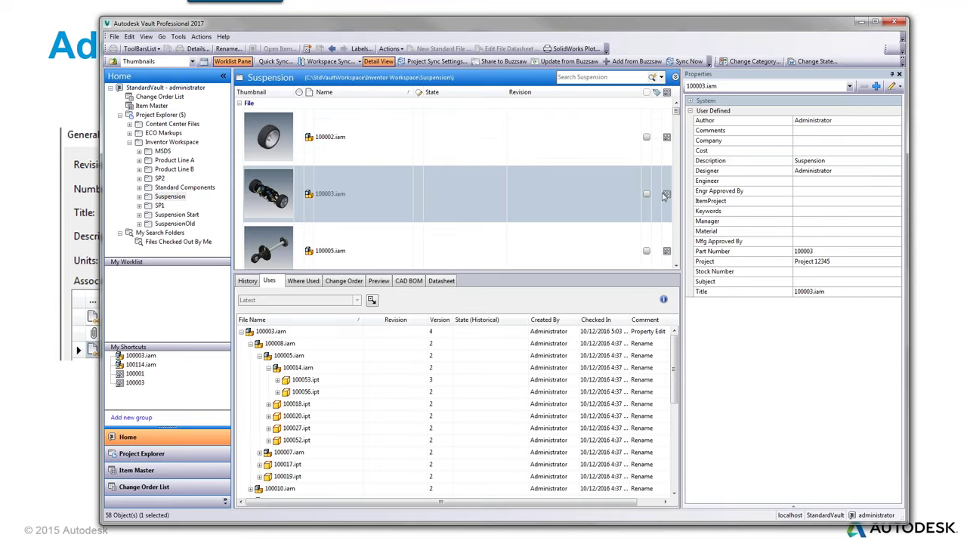
mouse_move(667, 196)
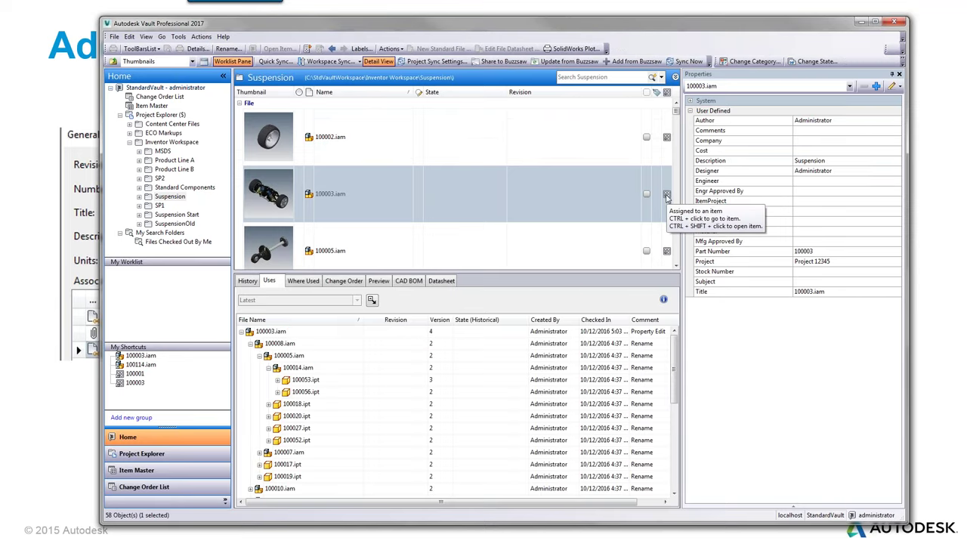
left_click(374, 192)
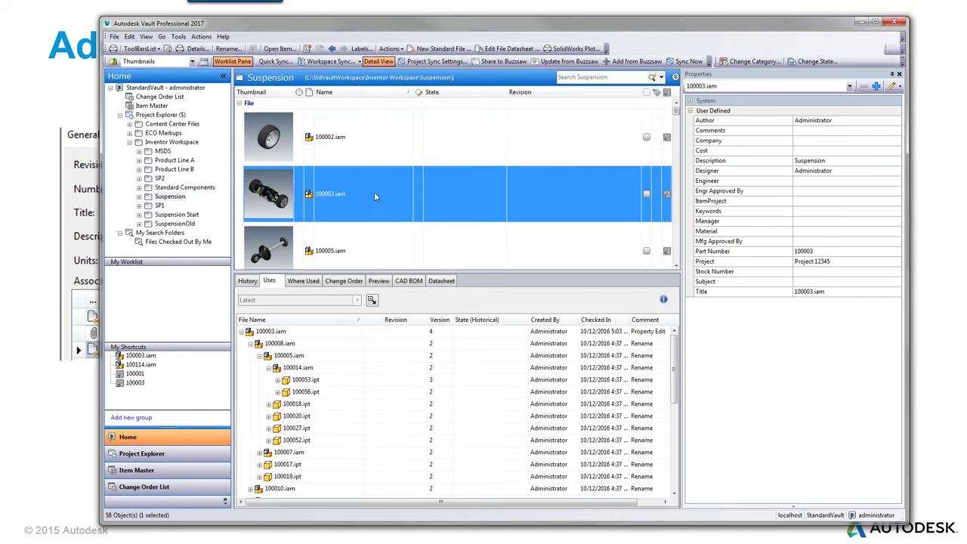
Step: Synchronize the properties of 100003.iam, close the results report and inspect the file's Project property
left_click(201, 37)
left_click(249, 266)
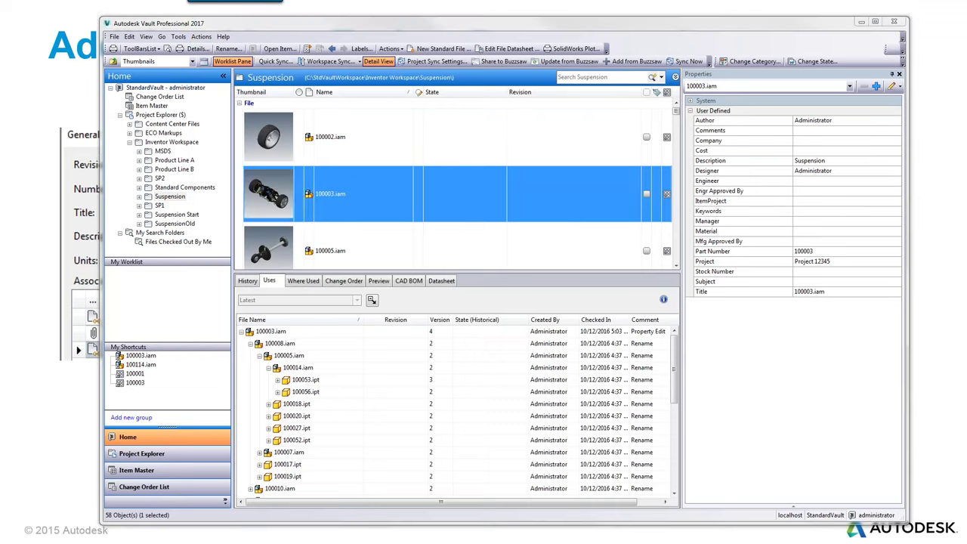
left_click(440, 411)
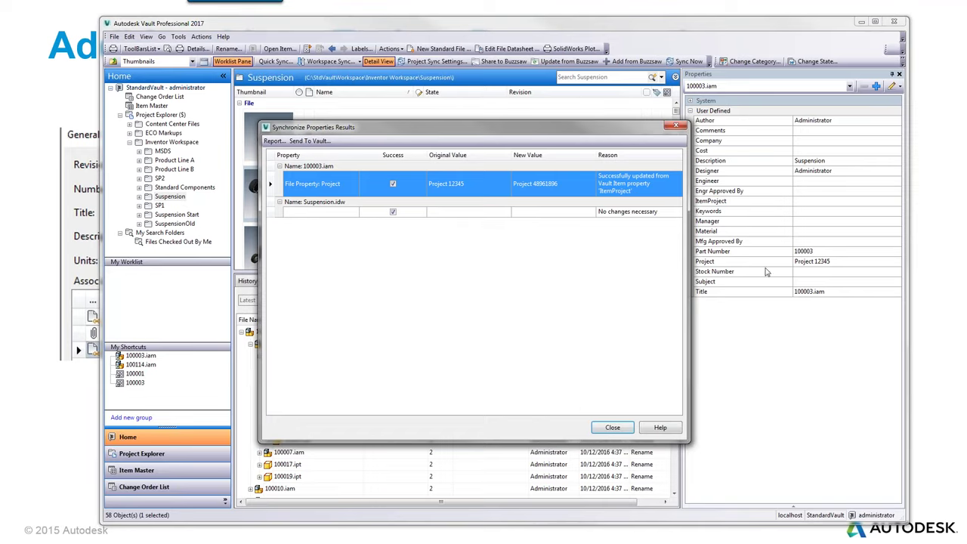
left_click(613, 427)
left_click(829, 262)
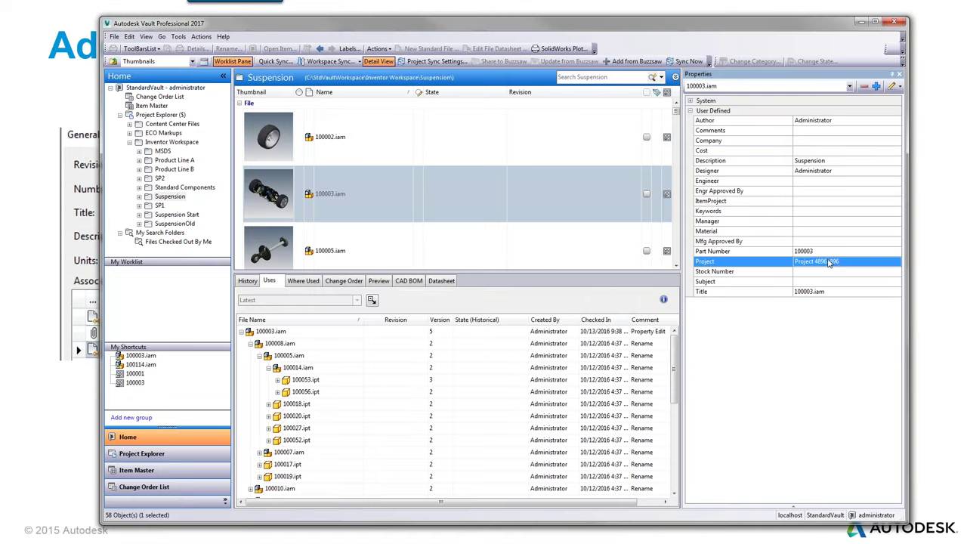
Step: Review the version history of 100003.iam and select its latest version, 5
left_click(594, 77)
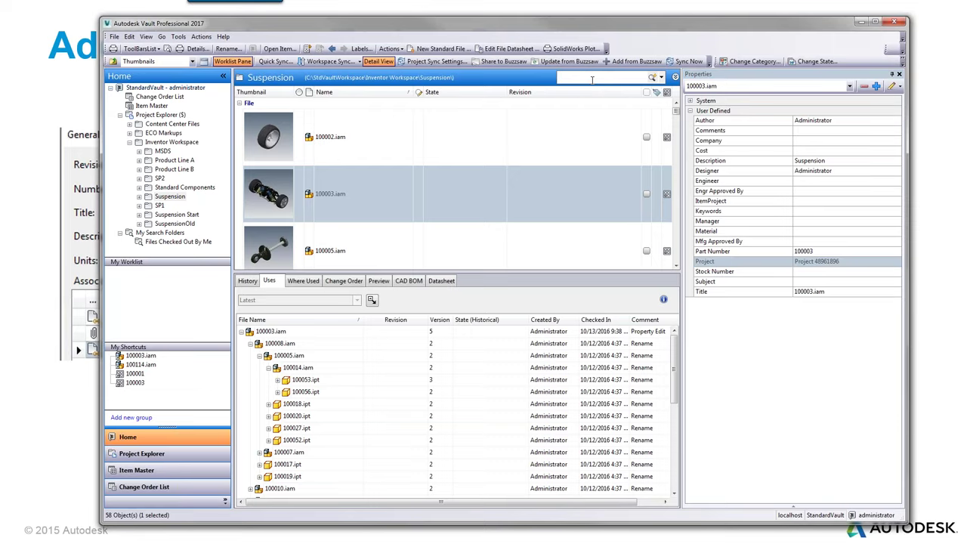
left_click(363, 194)
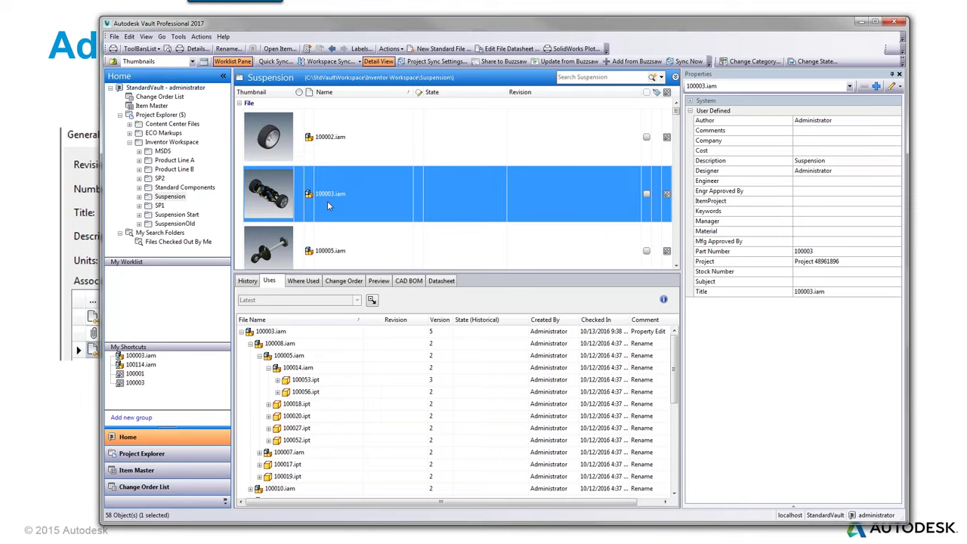
left_click(248, 281)
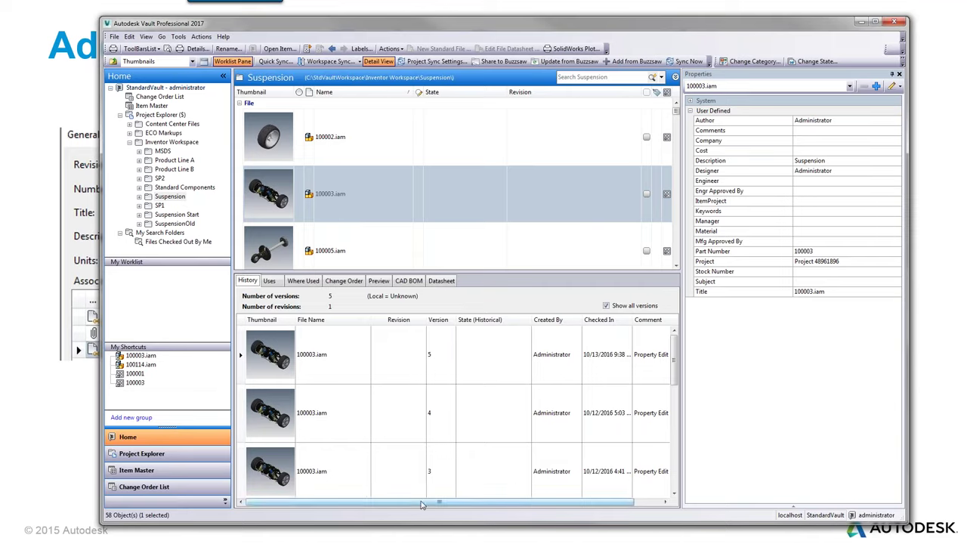
left_click(446, 351)
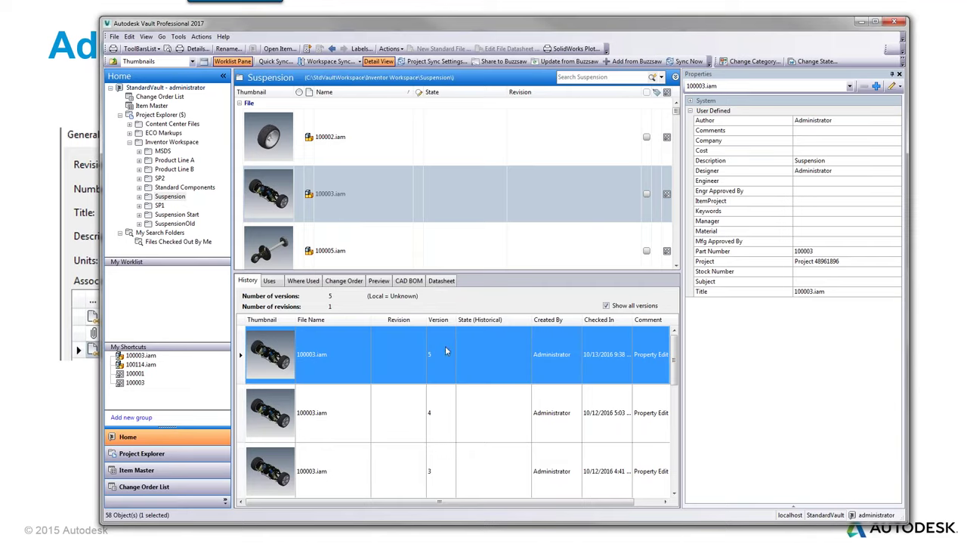
Step: Go to the item linked to 100003.iam, inspect its associated assembly file and reselect item 100003
left_click(666, 193, "ctrl")
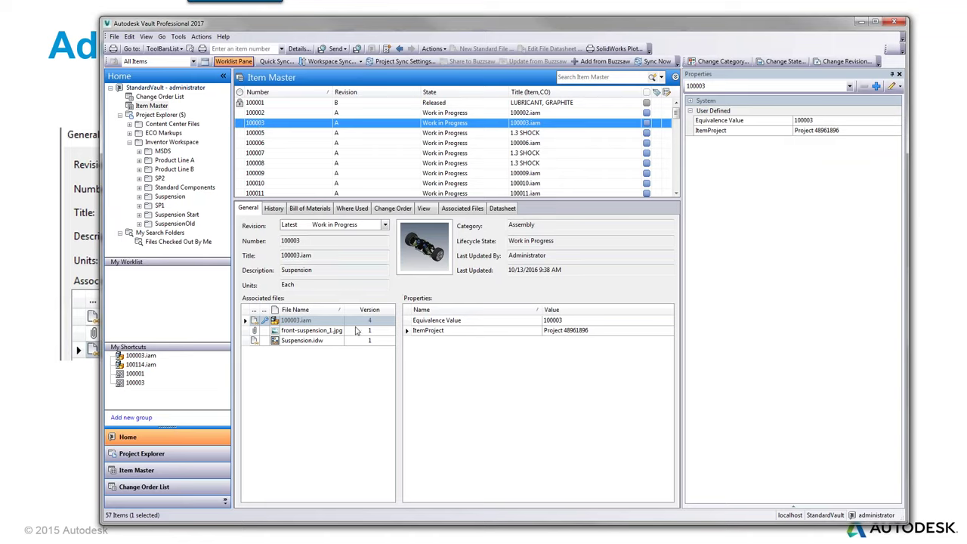
left_click(371, 322)
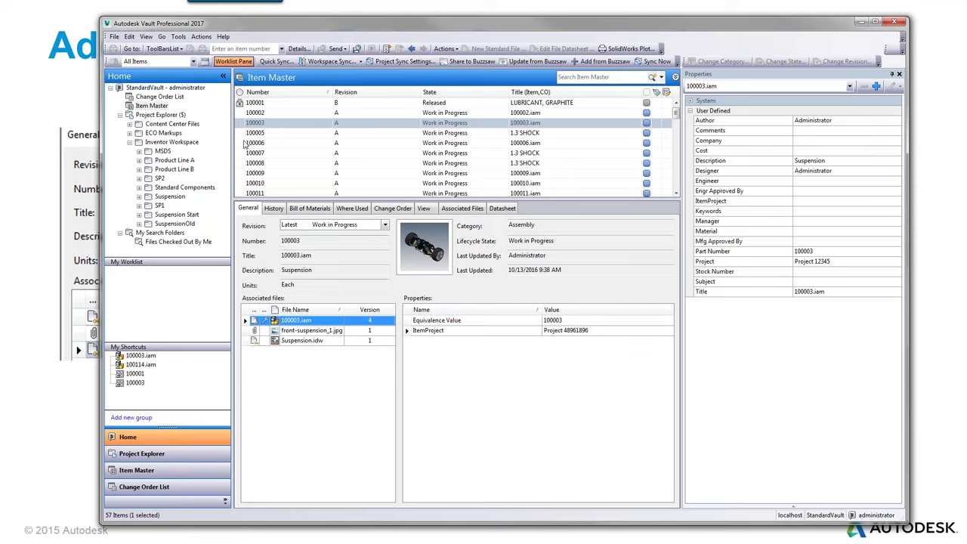
left_click(265, 124)
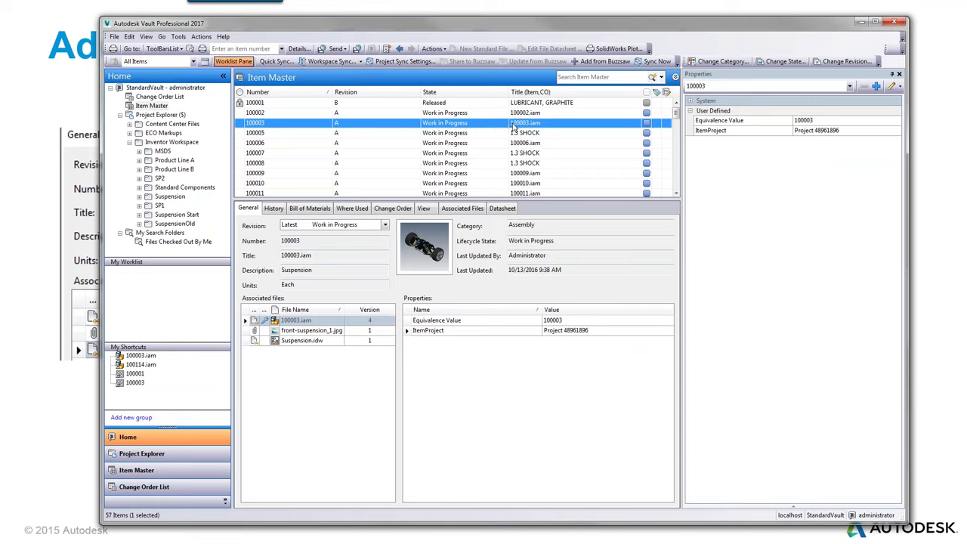
Step: Try to change the lifecycle state of item 100003 to In Review
left_click(784, 61)
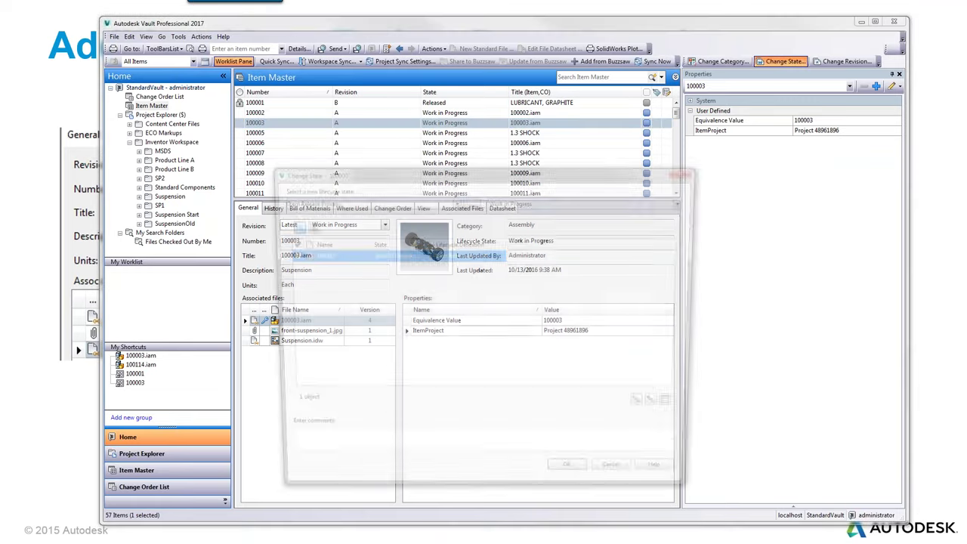
left_click(541, 202)
left_click(516, 221)
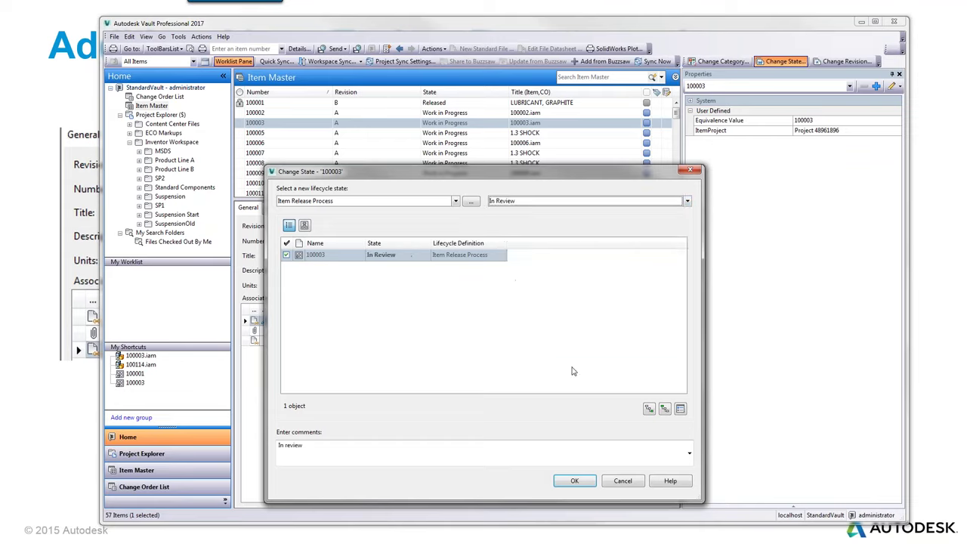
left_click(582, 487)
left_click(644, 200)
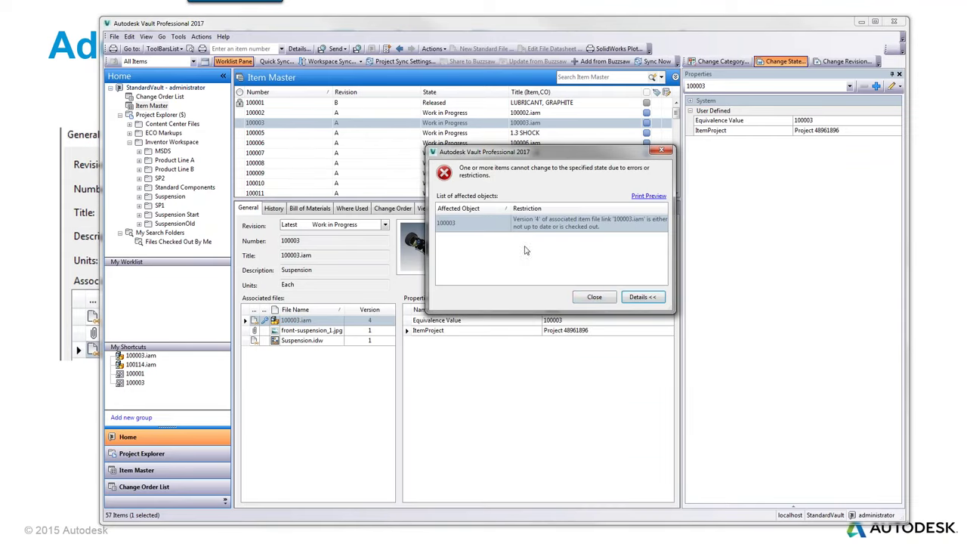
left_click(594, 297)
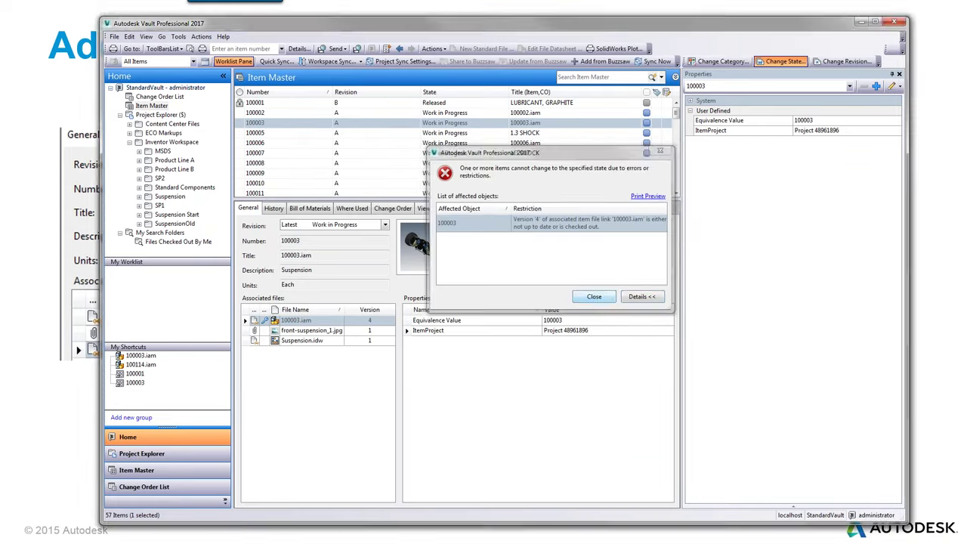
Step: Update item 100003 from its associated file, save it and close its window without changing the lifecycle state
right_click(276, 124)
left_click(322, 142)
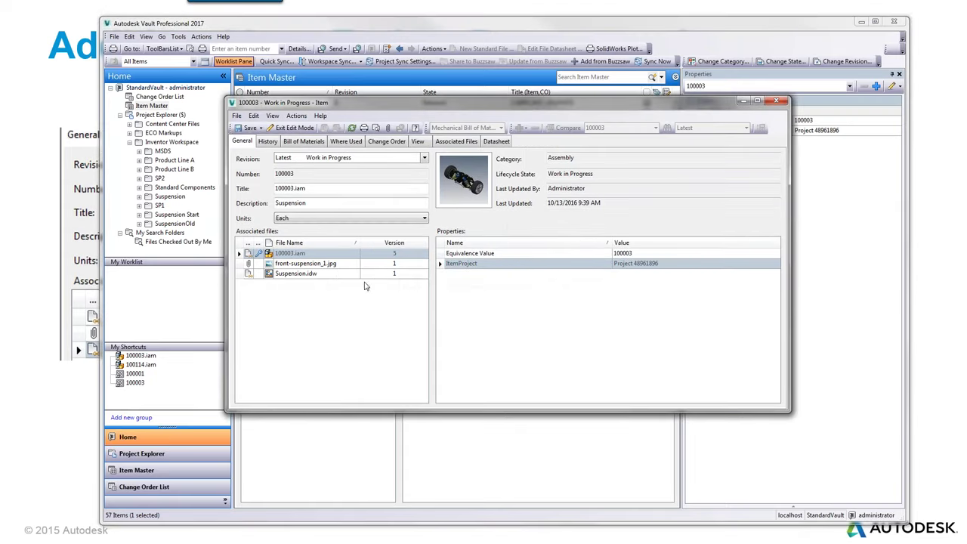
left_click(249, 127)
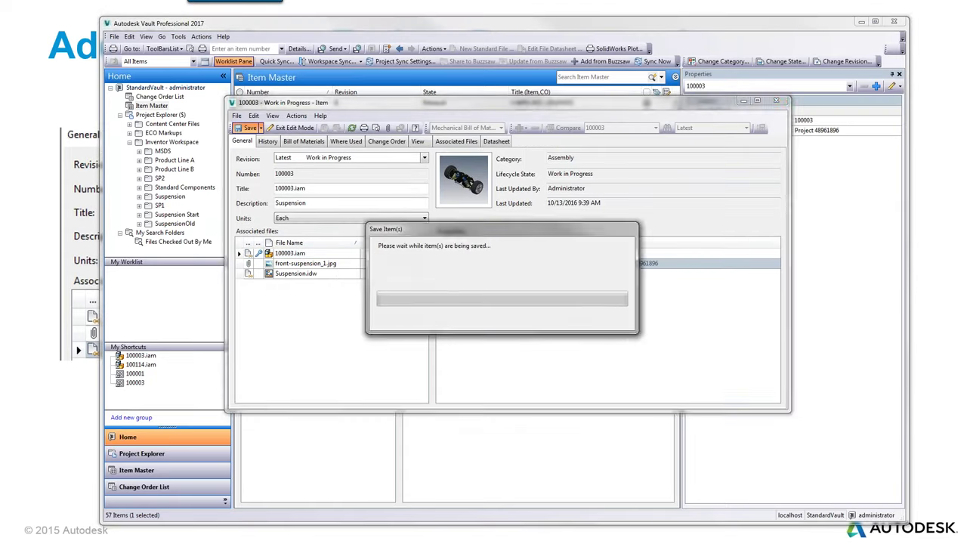
left_click(784, 101)
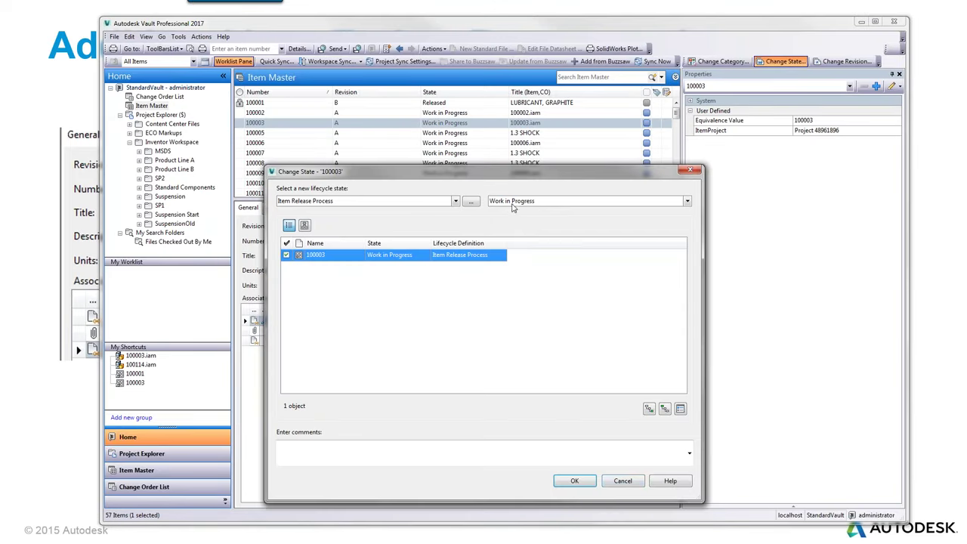
left_click(624, 484)
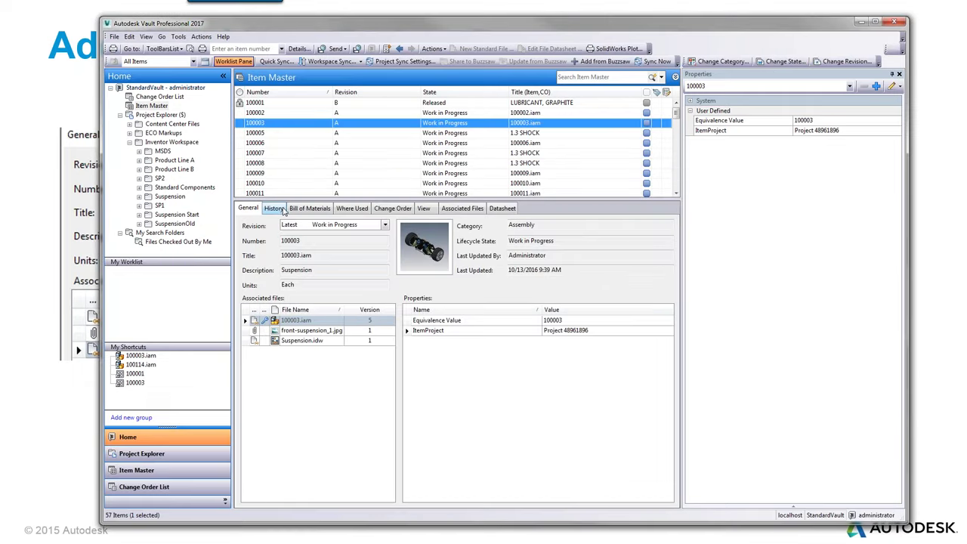
Step: Show the bill of materials of item 100003 and expand all its levels
left_click(281, 210)
left_click(304, 212)
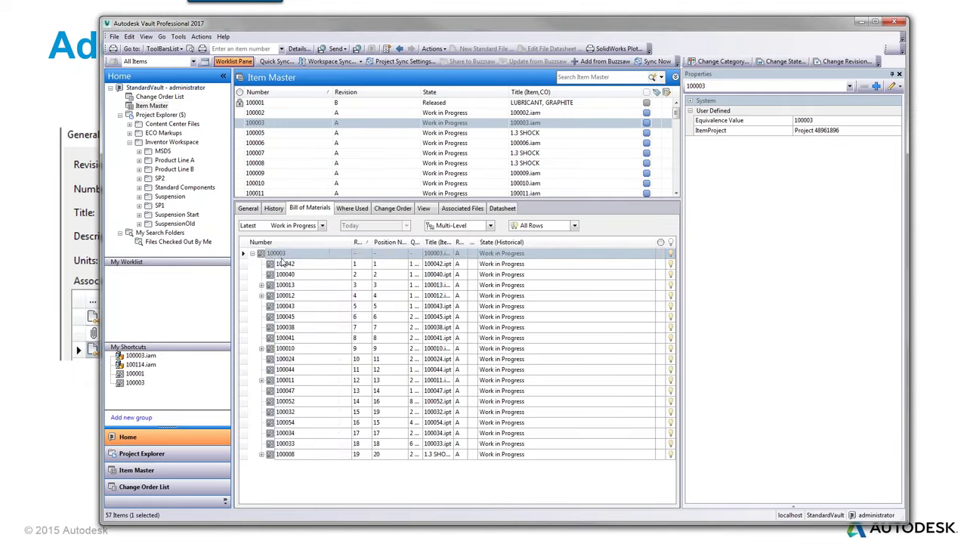
right_click(282, 259)
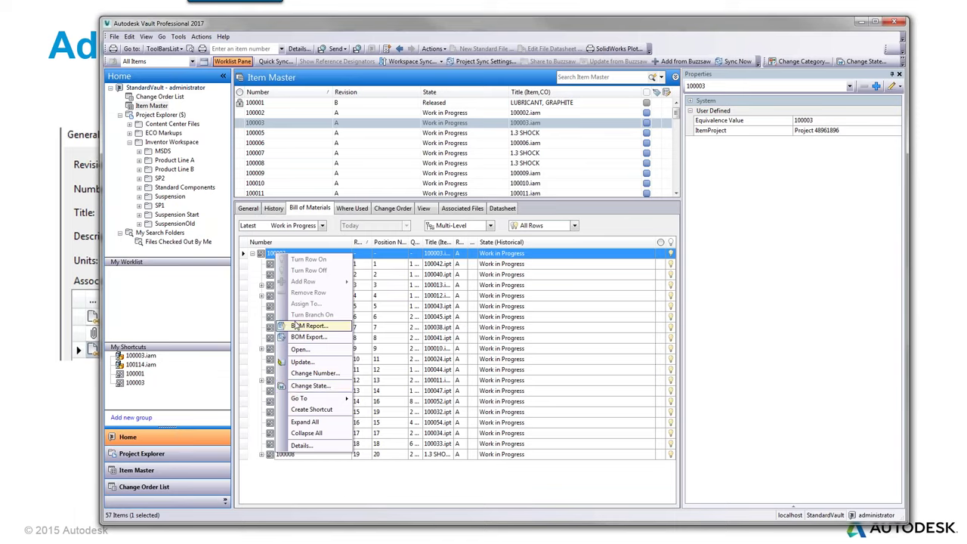
left_click(316, 422)
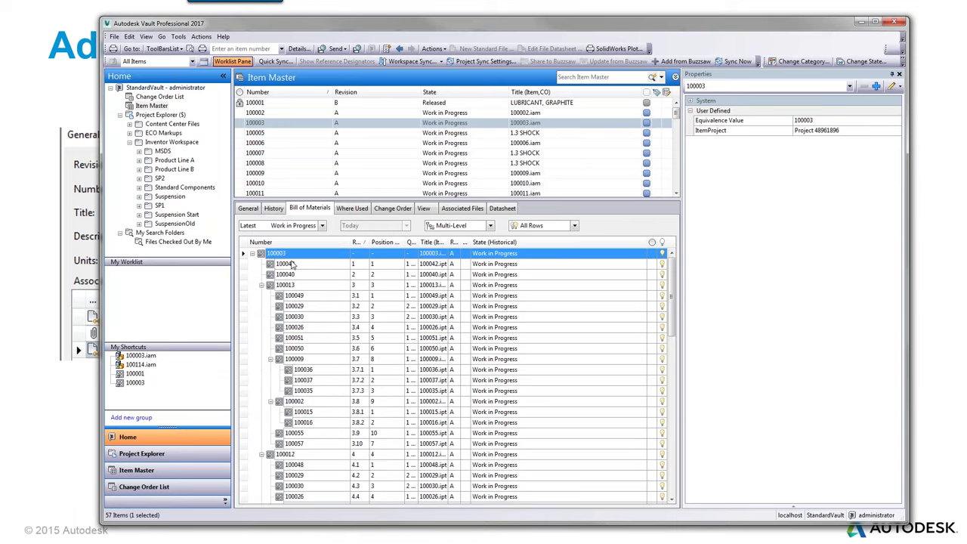
Step: Change the lifecycle state of every item in the expanded bill of materials to Released, and reselect item 100003
key("ctrl+a")
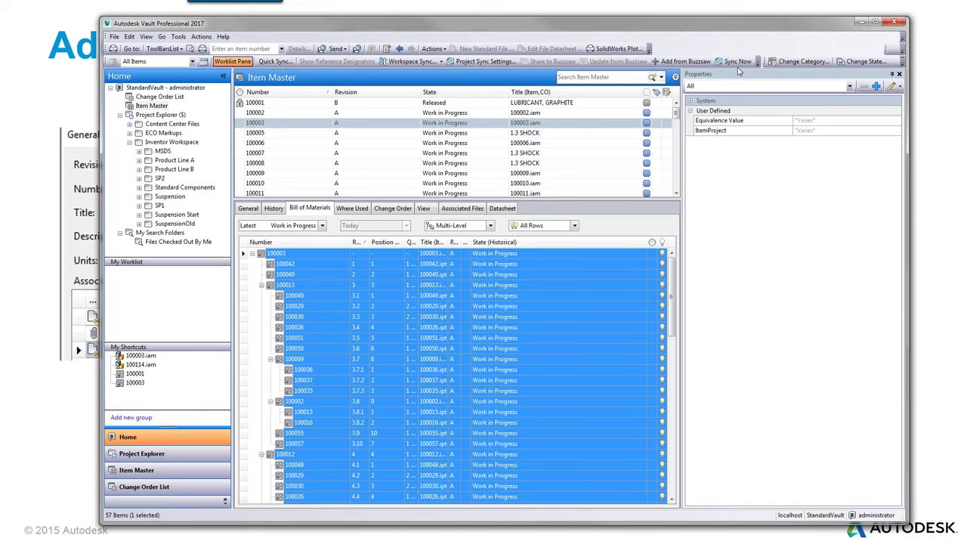
left_click(840, 63)
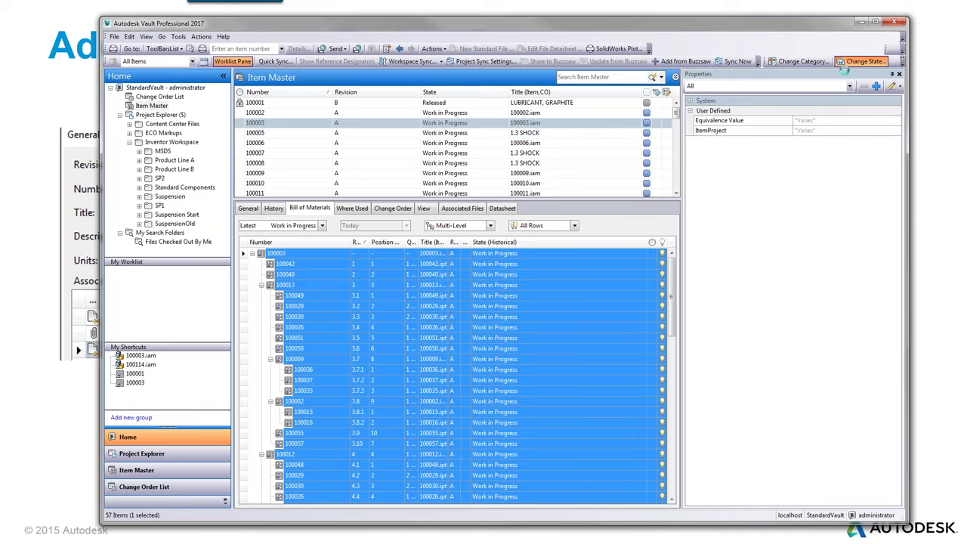
left_click(559, 201)
left_click(513, 228)
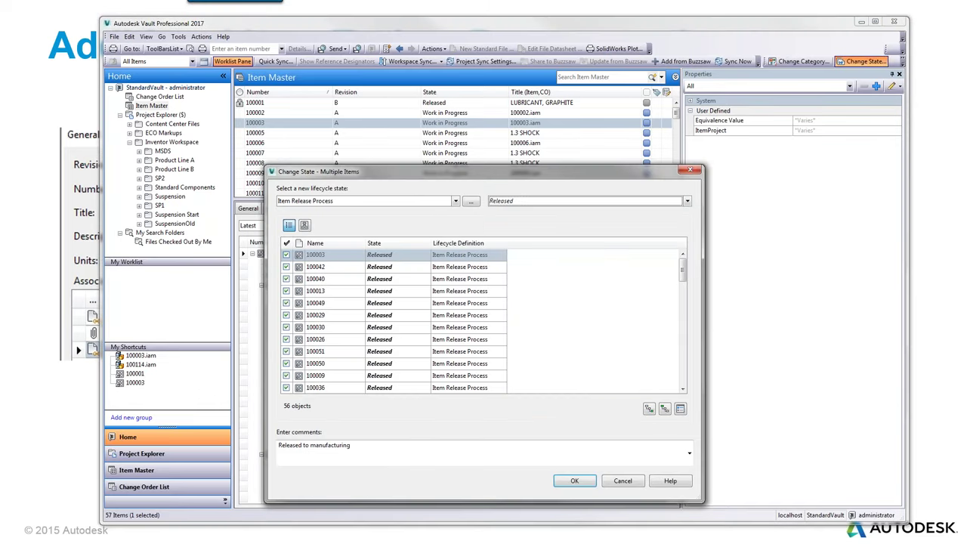
left_click(574, 481)
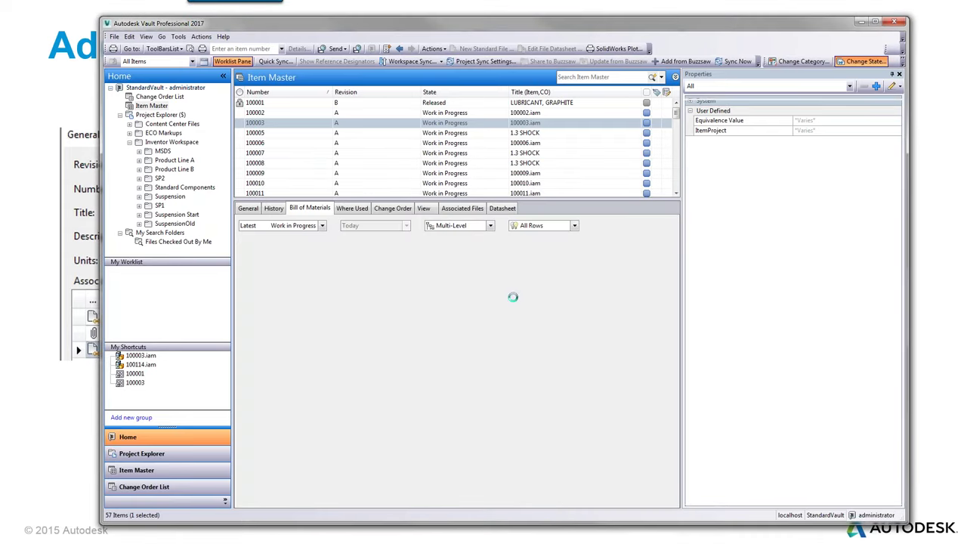
left_click(257, 124)
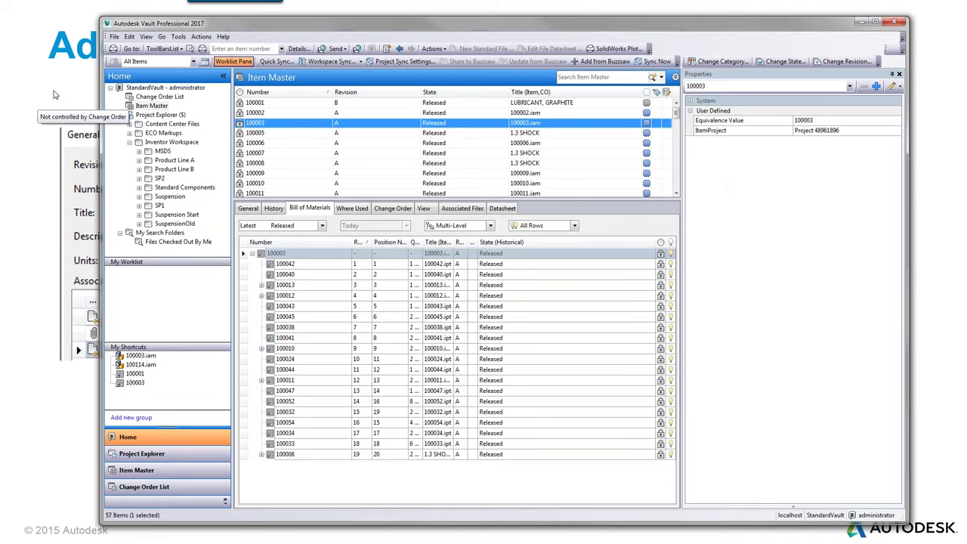
Step: Switch to the slide presentation and advance to the slide about creating complete engineering BOMs
key("alt+Tab")
key("Page_Down")
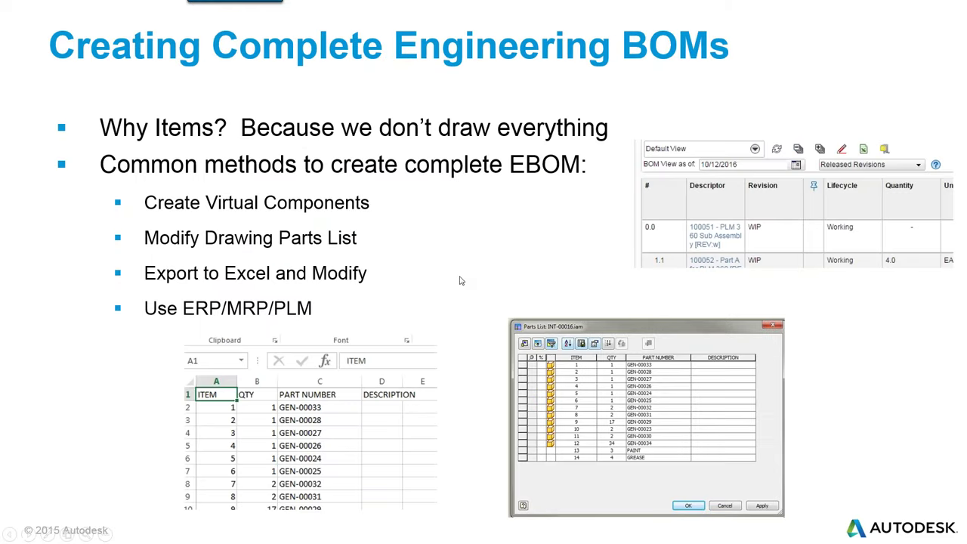
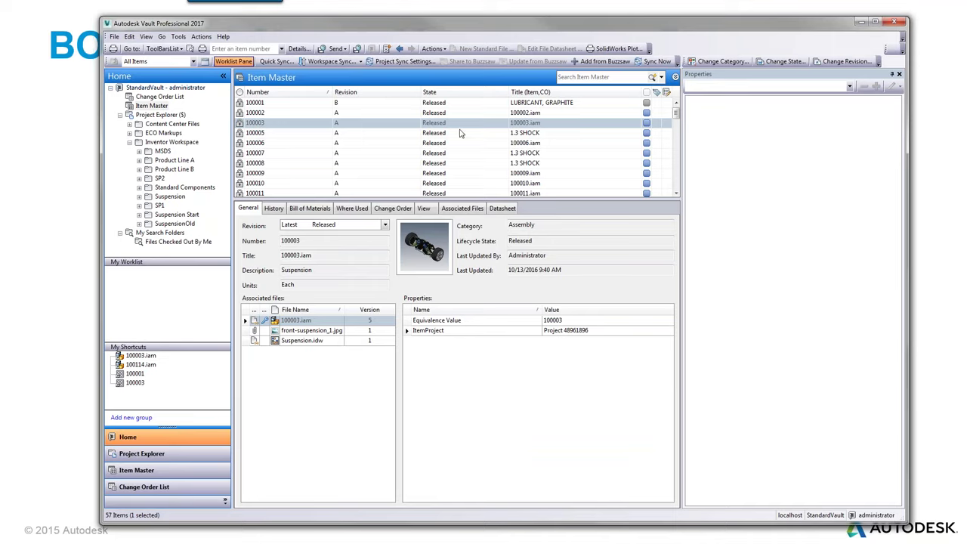
left_click(783, 61)
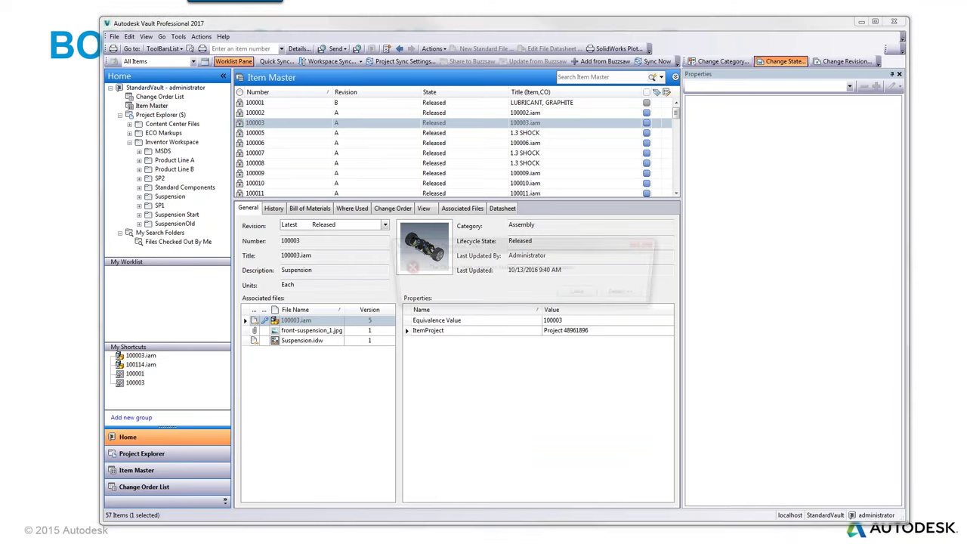
left_click(654, 241)
left_click(275, 124)
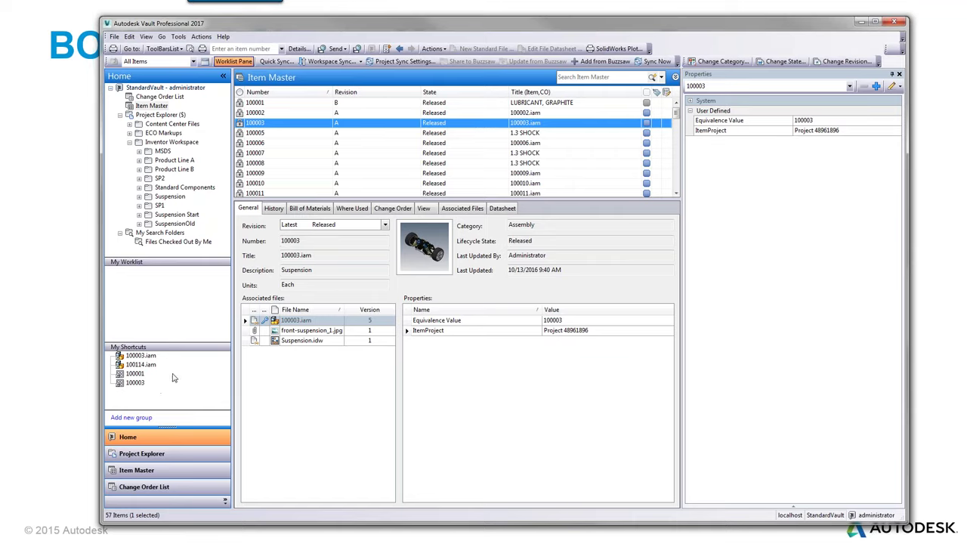
Step: Find 100047.ipt in the Suspension folder, go to its linked item and create a shortcut to item 100047
left_click(169, 197)
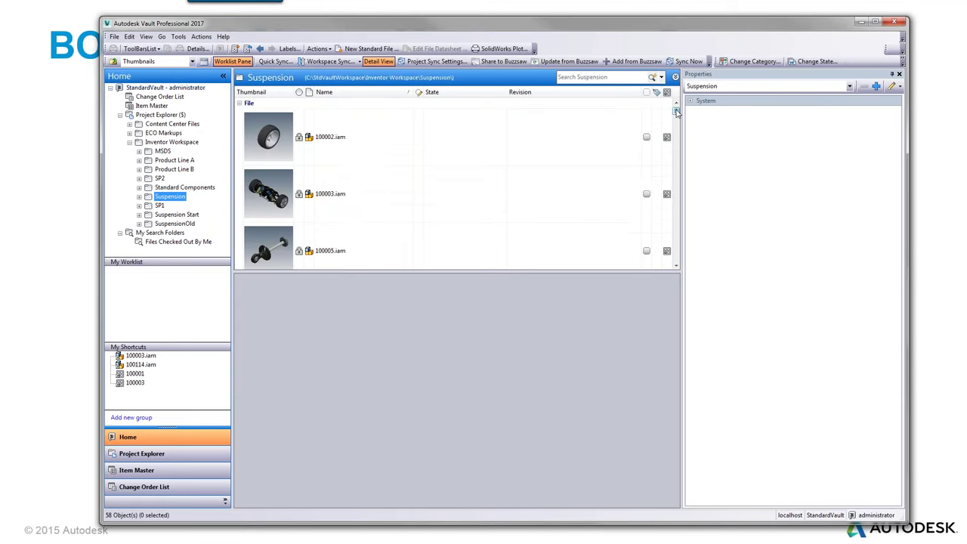
left_click_drag(677, 112, 662, 227)
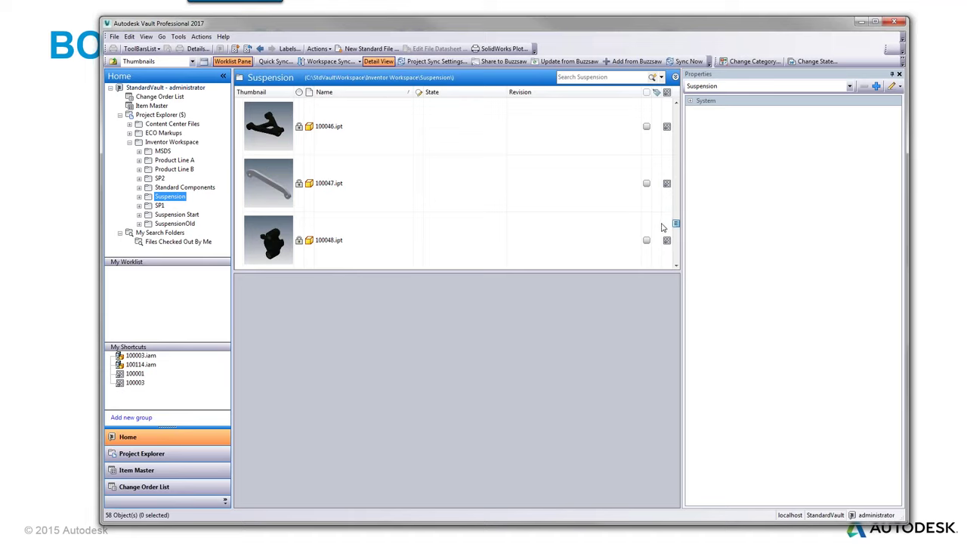
left_click(279, 185)
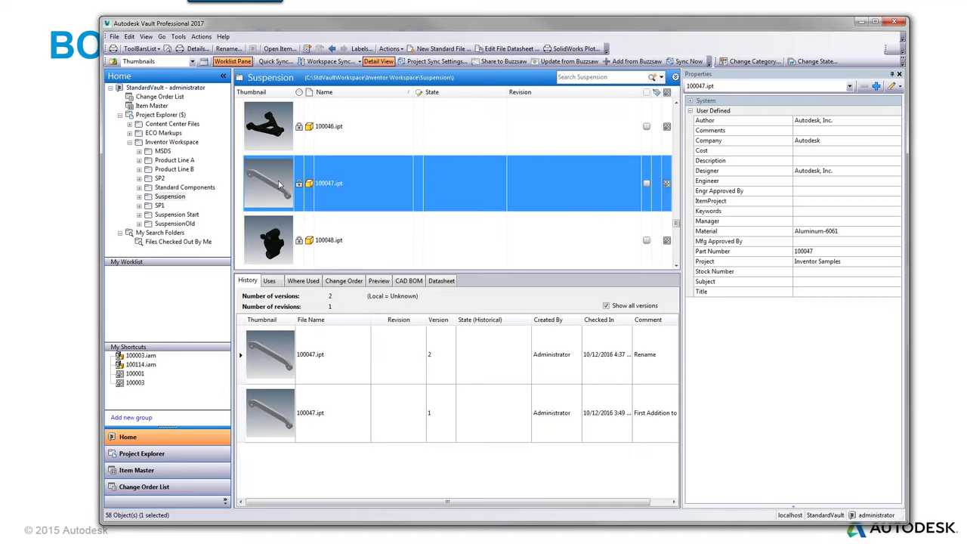
left_click(666, 185)
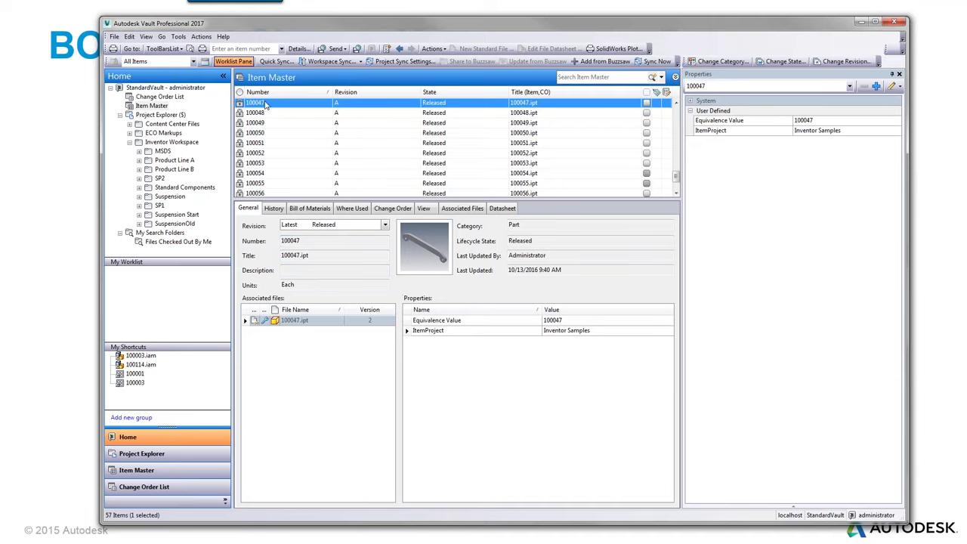
right_click(264, 105)
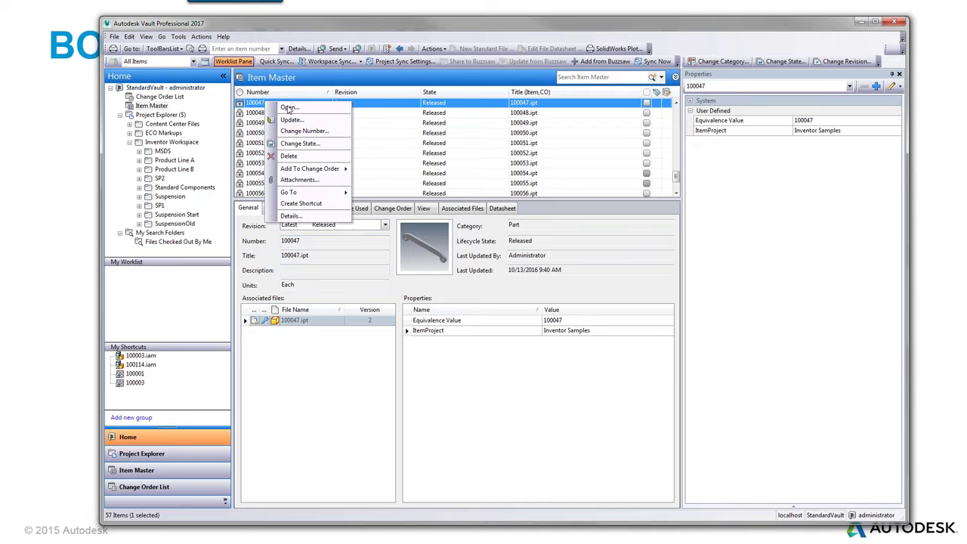
left_click(306, 204)
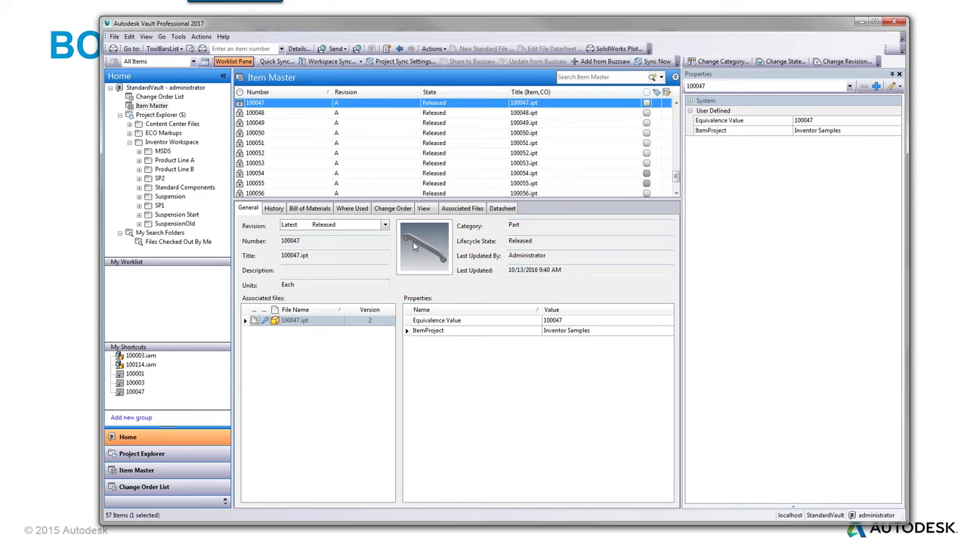
Step: Select item 100003 together with item 100047 in the Item Master and add both to a new change order
scroll(298, 147, "up", 10)
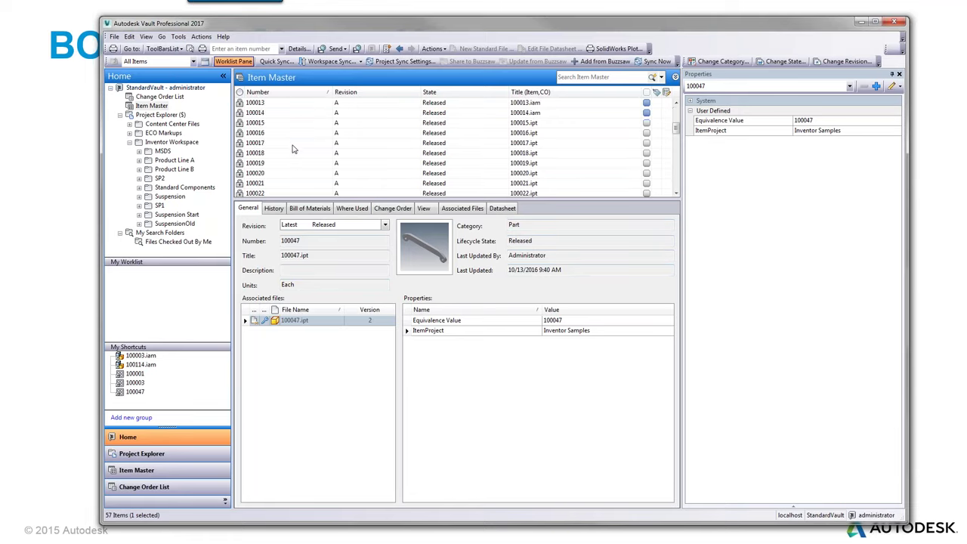
scroll(294, 149, "up", 4)
left_click(258, 125, "ctrl")
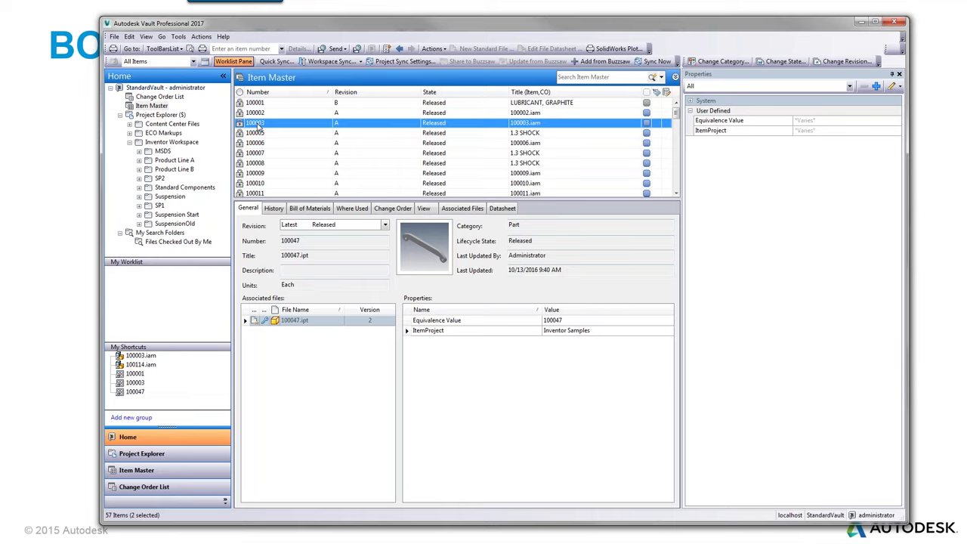
right_click(259, 128)
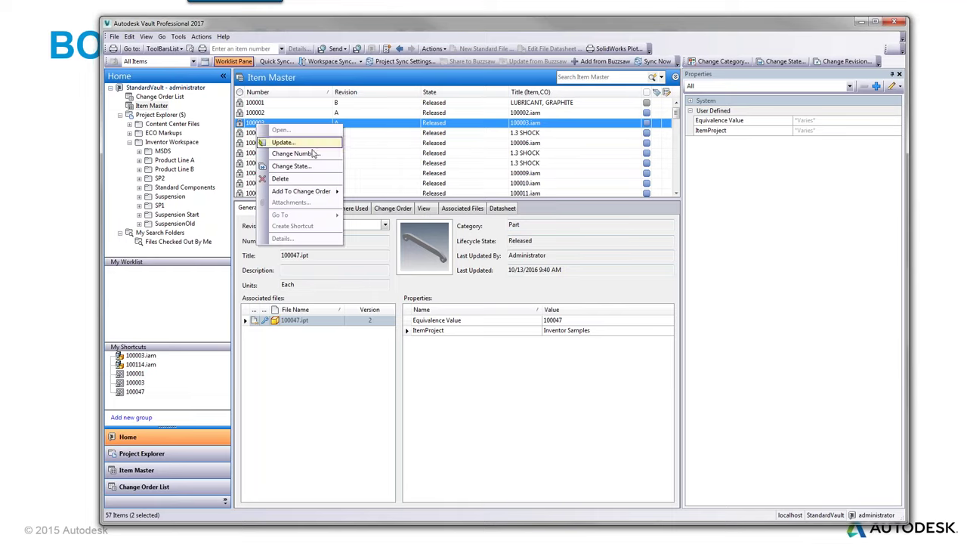
mouse_move(301, 194)
left_click(377, 192)
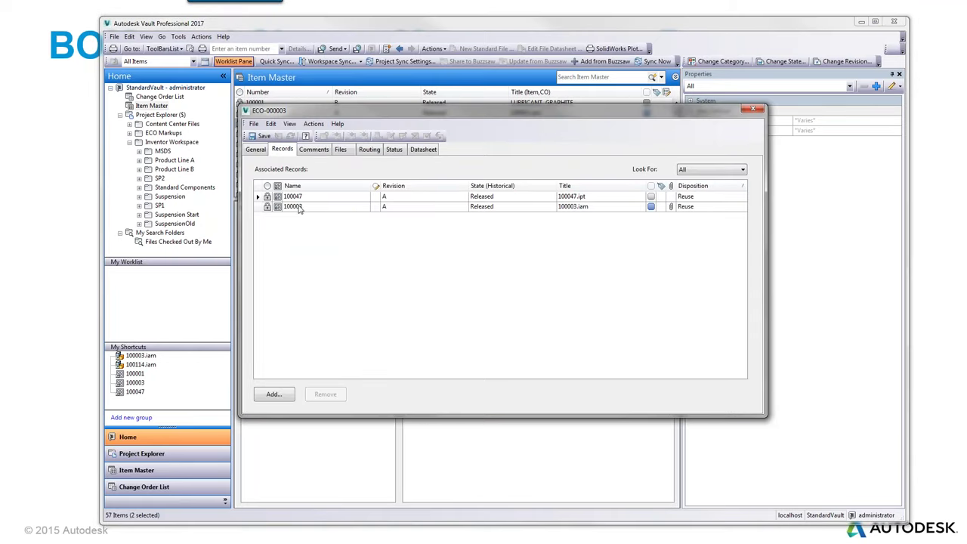
Step: Set the disposition of record 100047 to Replace and that of record 100003 to Rework
left_click(299, 207)
left_click(298, 198)
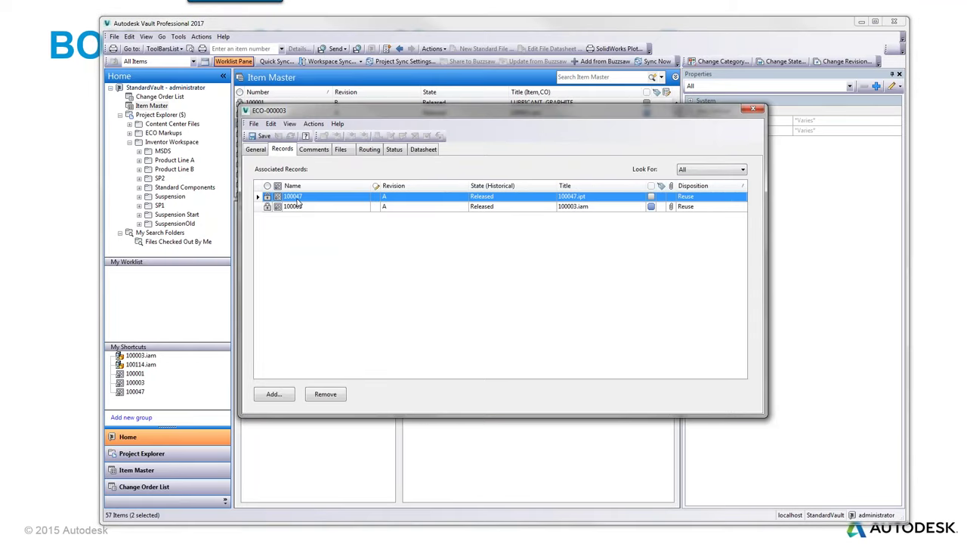
left_click(688, 198)
left_click(697, 244)
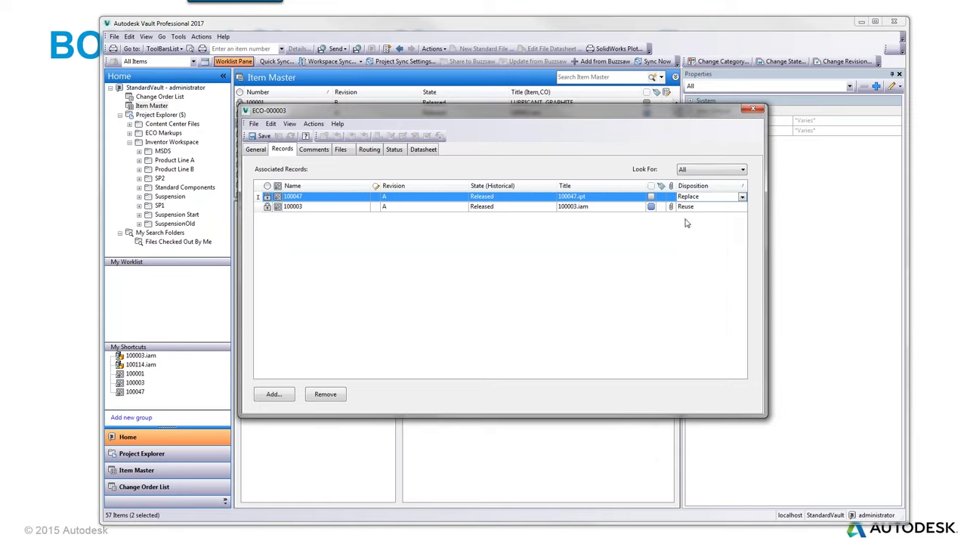
left_click(702, 207)
left_click(690, 225)
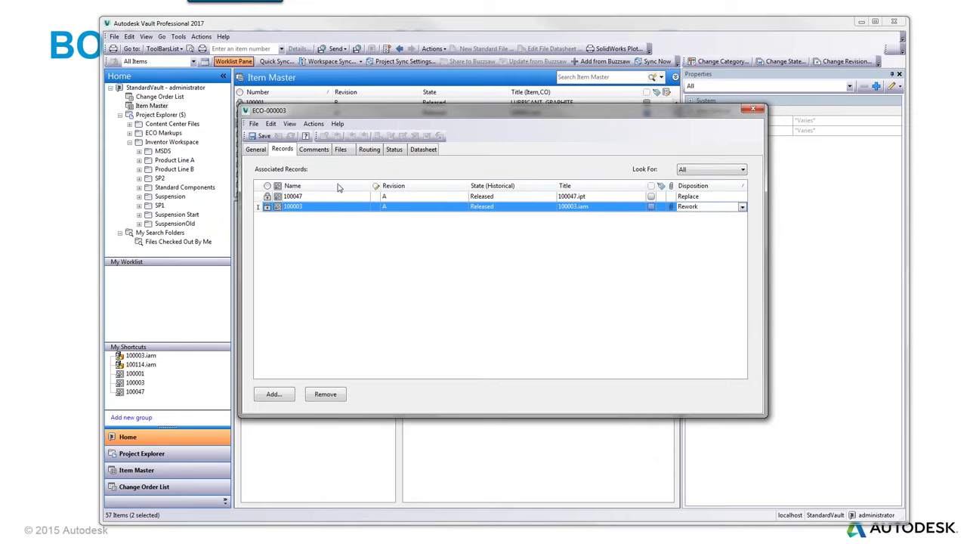
Step: Title the change order "Modify lower bar" and preview the front suspension image among its attached files
left_click(256, 149)
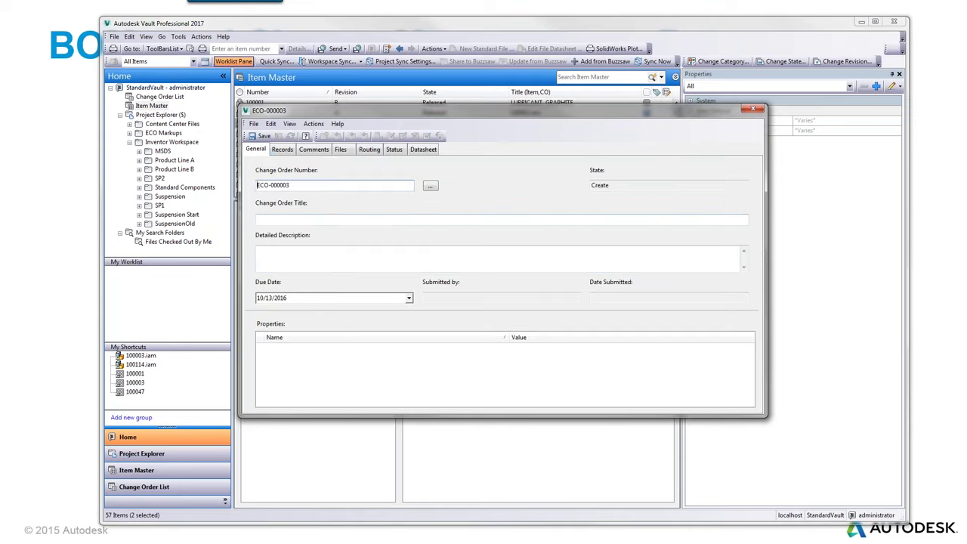
left_click(325, 218)
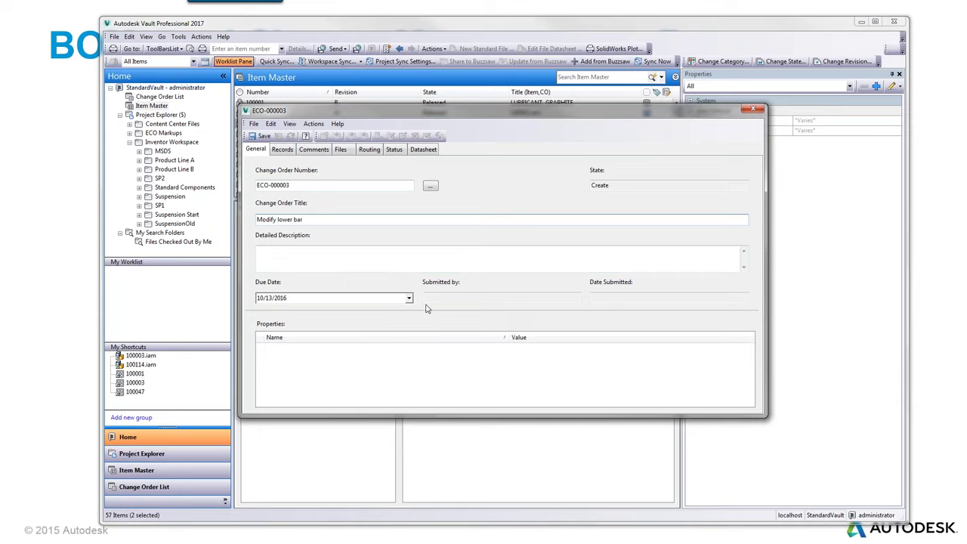
left_click(317, 153)
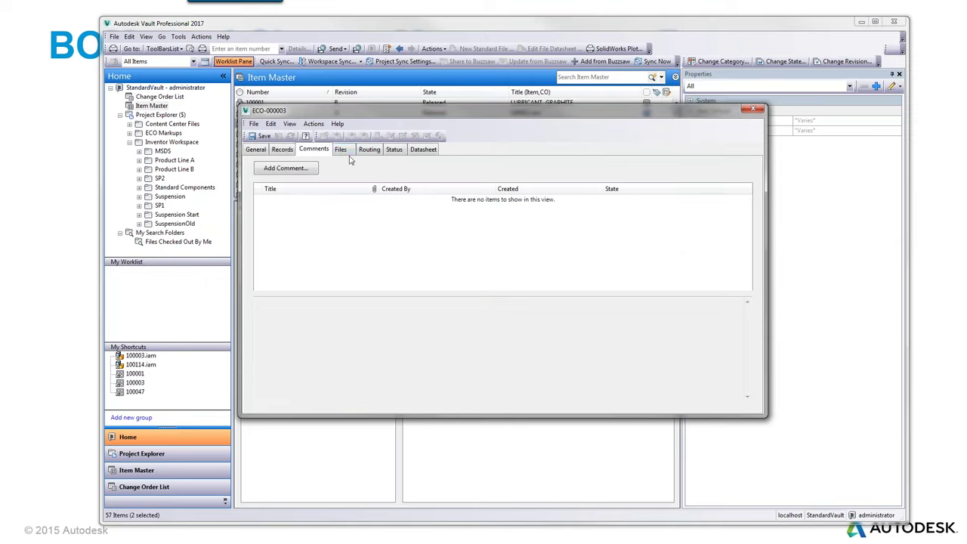
left_click(341, 150)
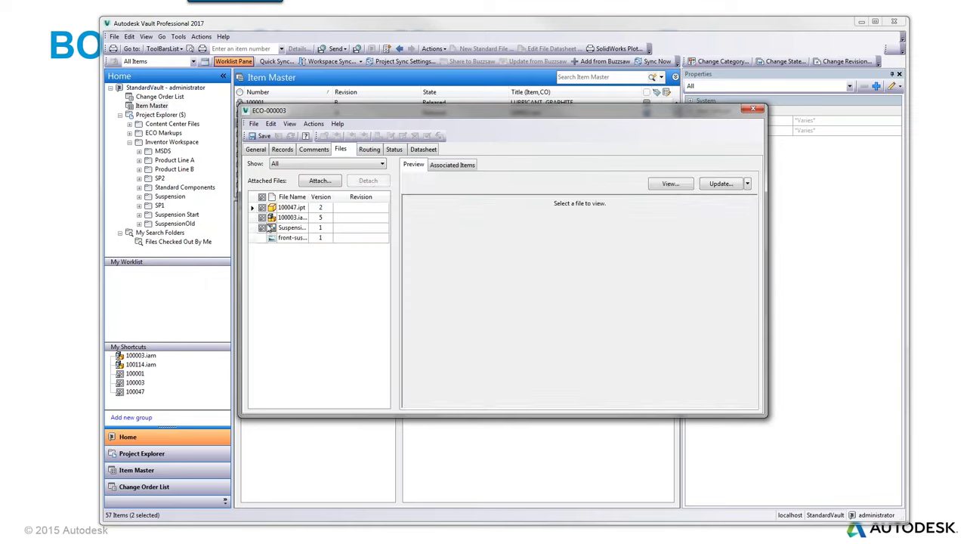
left_click(294, 239)
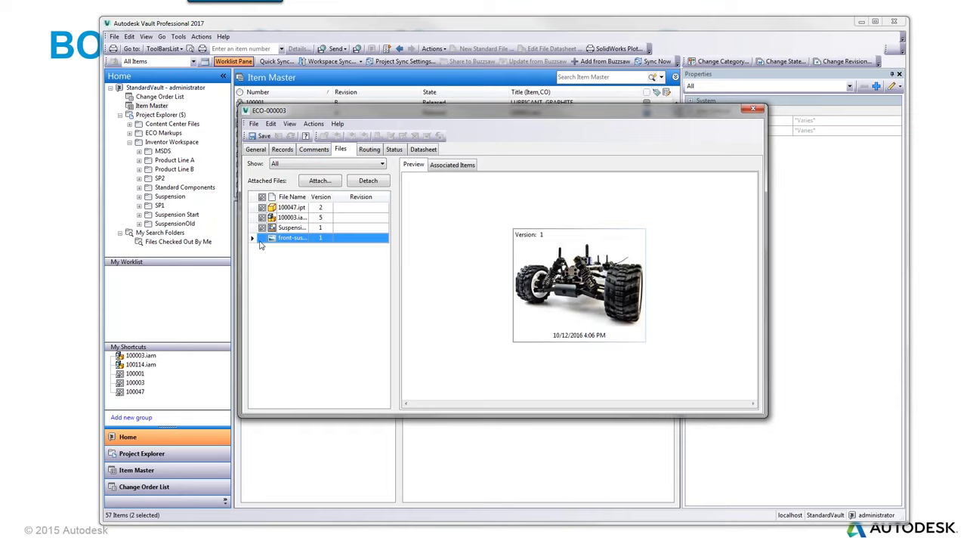
Step: Mark up the attached suspension drawing by circling the lower bar freehand and adding the note "Remove some material here"
left_click(287, 228)
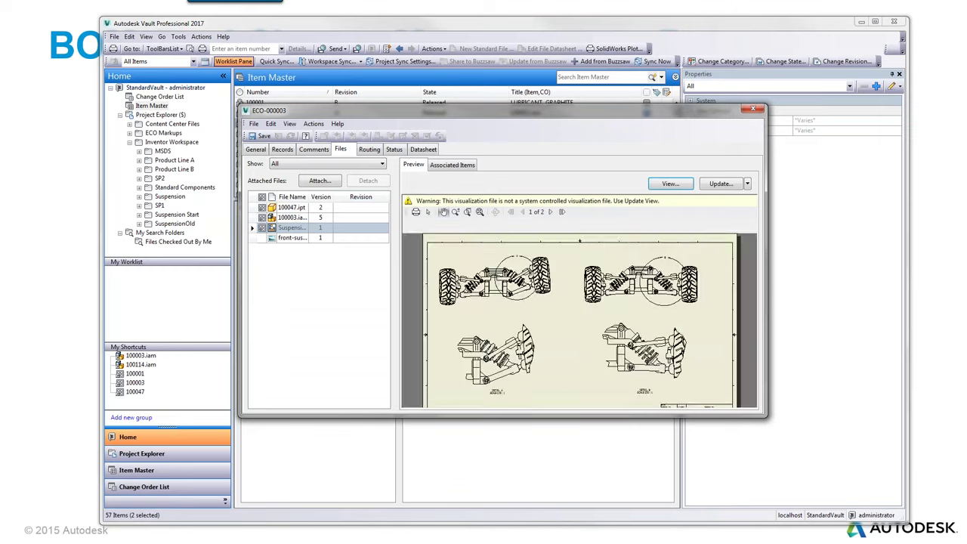
scroll(580, 304, "up", 5)
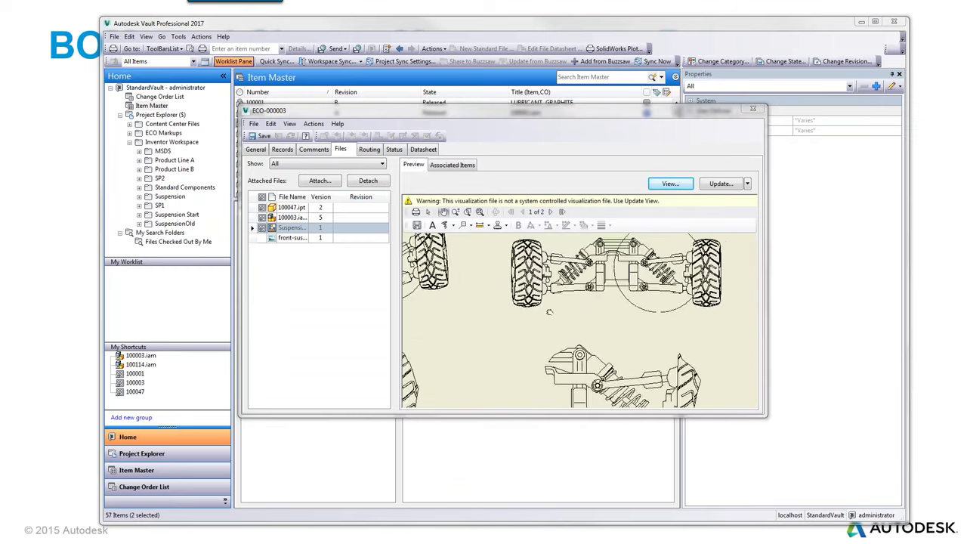
left_click(444, 225)
mouse_move(555, 296)
left_mouse_down()
mouse_move(630, 316)
mouse_move(533, 294)
left_mouse_up()
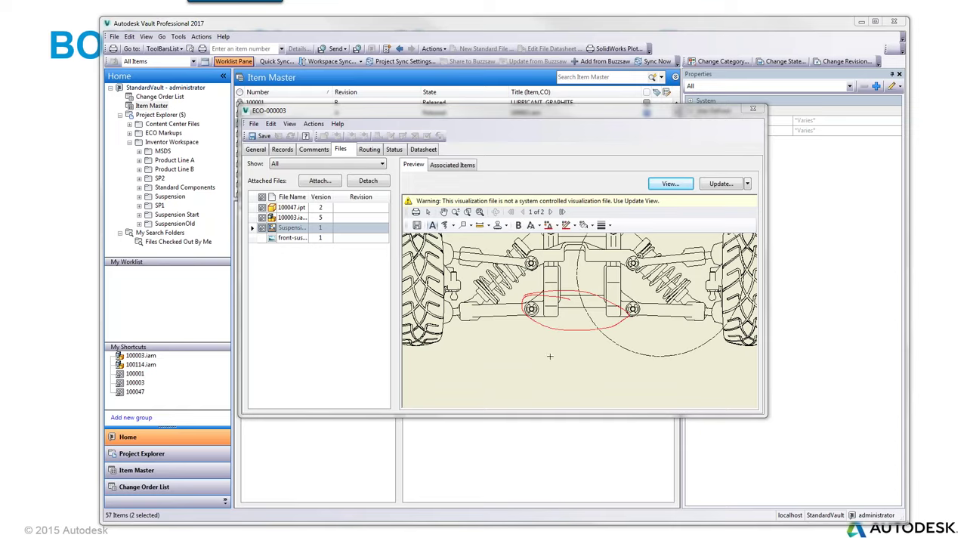
left_click(550, 356)
type("Remove some mat")
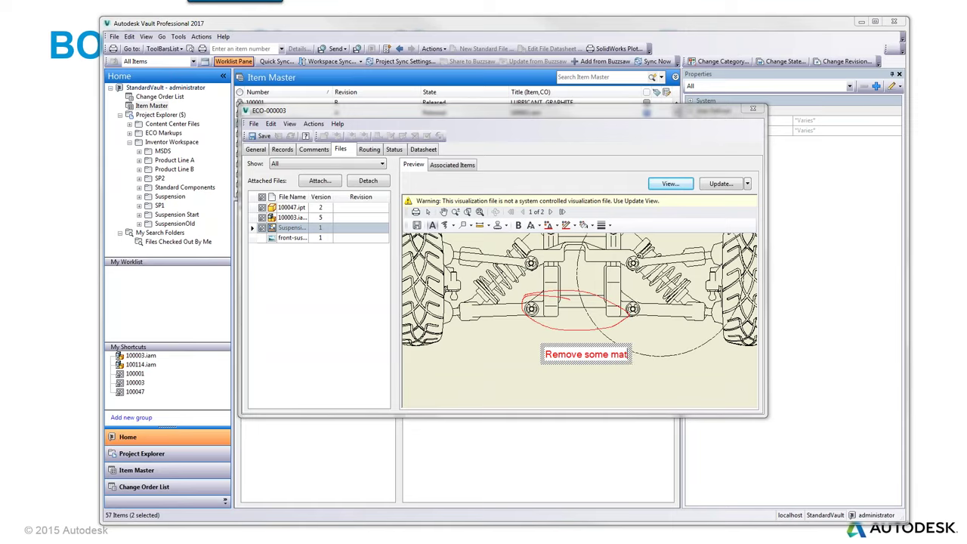
type("erial here")
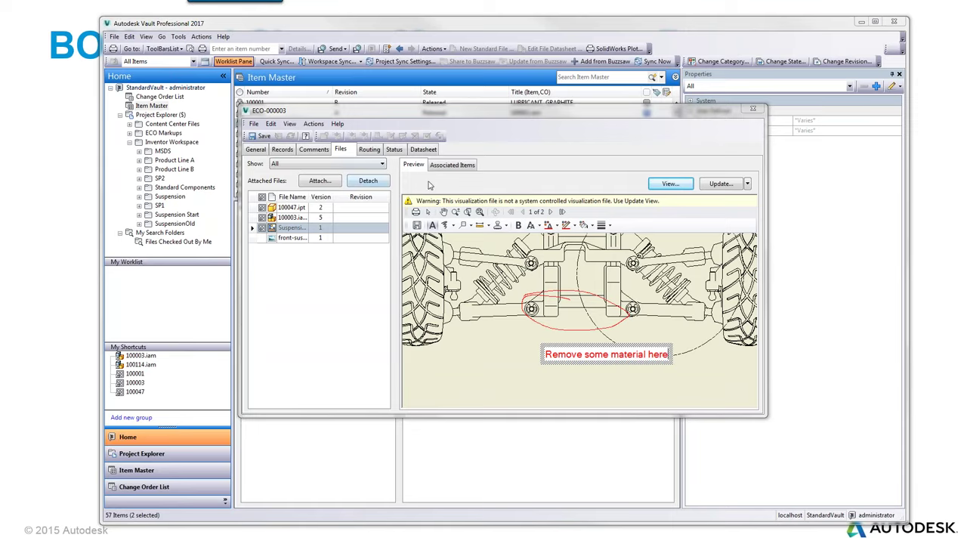
Step: Save the drawing markup to the change order with a comment titled "Markup"
left_click(416, 225)
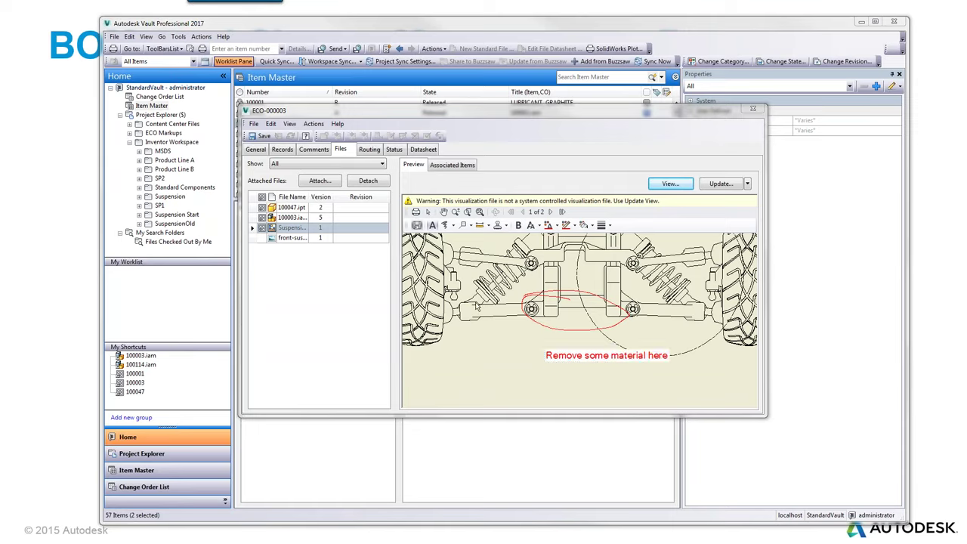
left_click(589, 345)
left_click(390, 209)
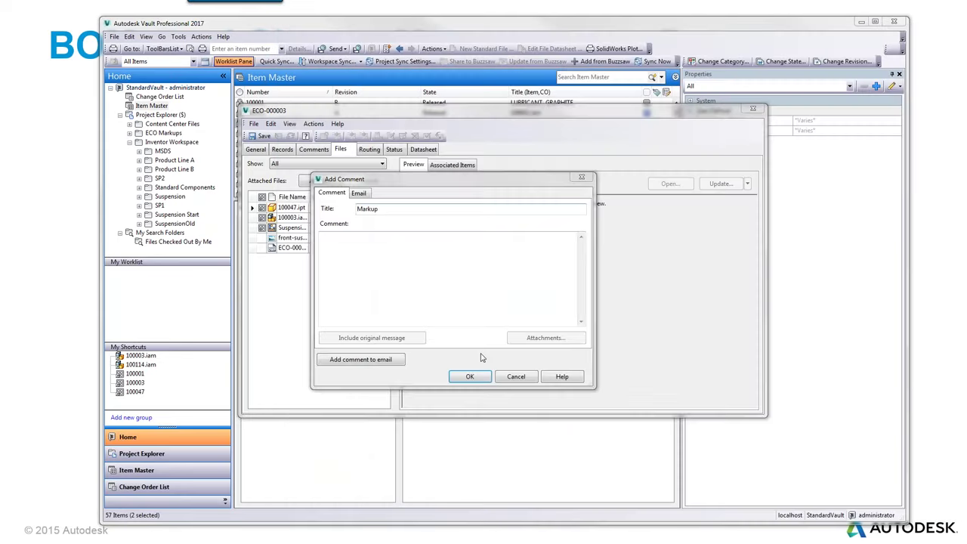
left_click(469, 376)
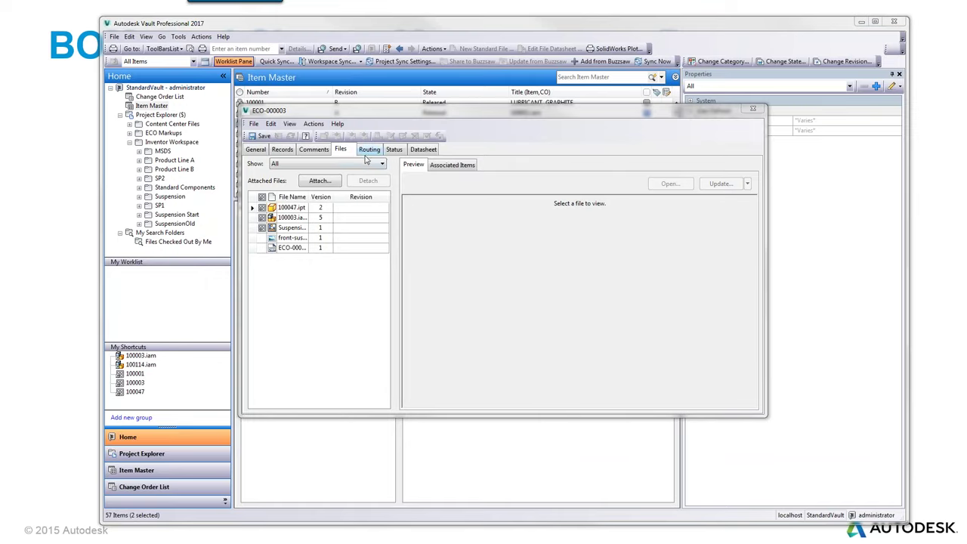
Step: Save the change order, check its workflow status diagram and submit it to the Open state
left_click(253, 137)
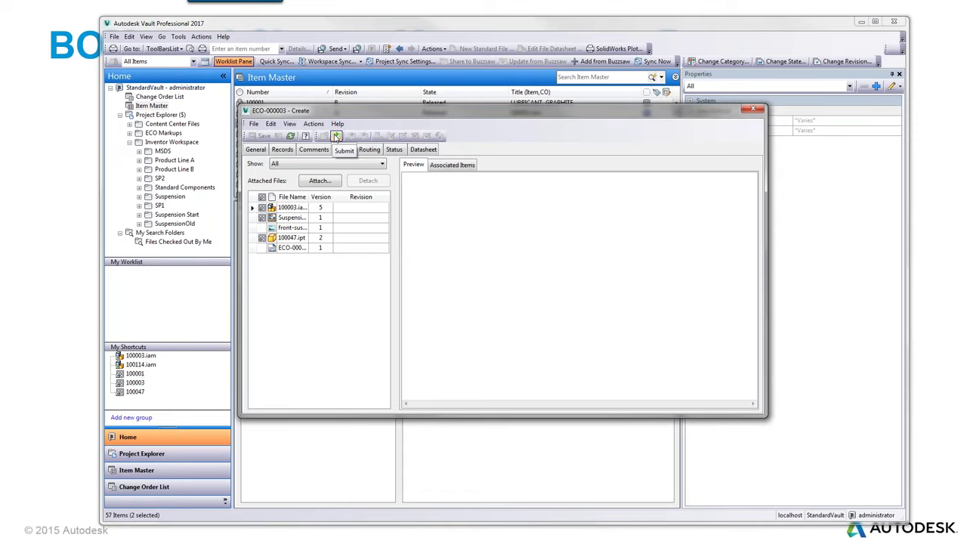
left_click(393, 150)
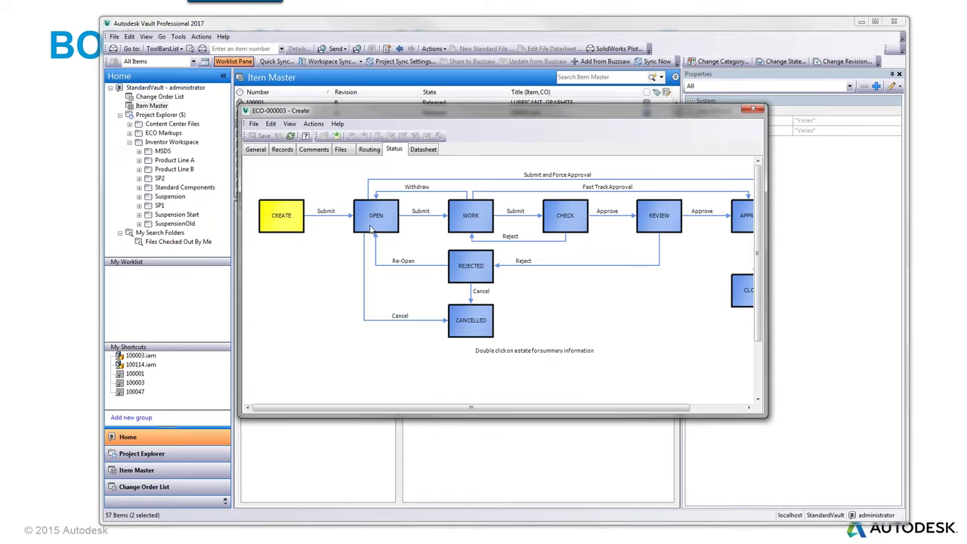
left_click(337, 136)
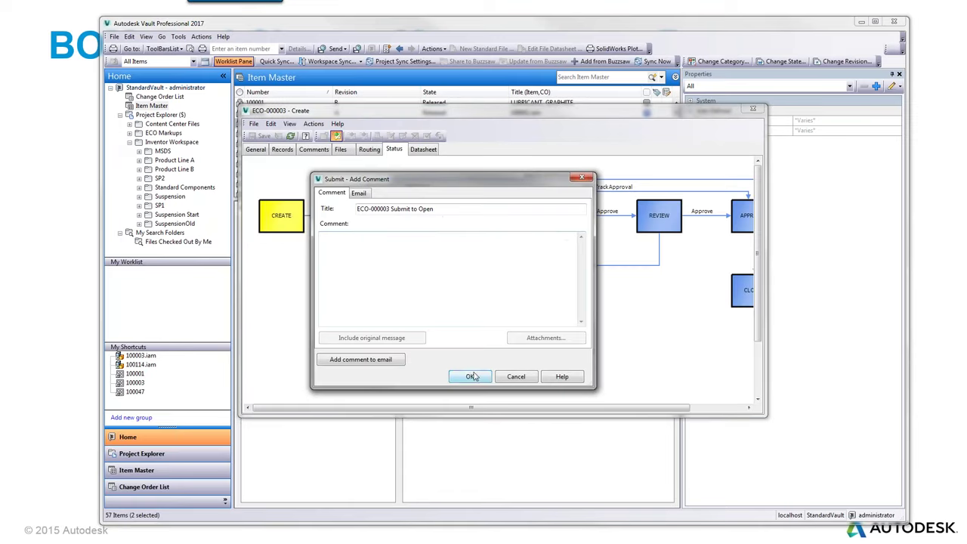
left_click(470, 377)
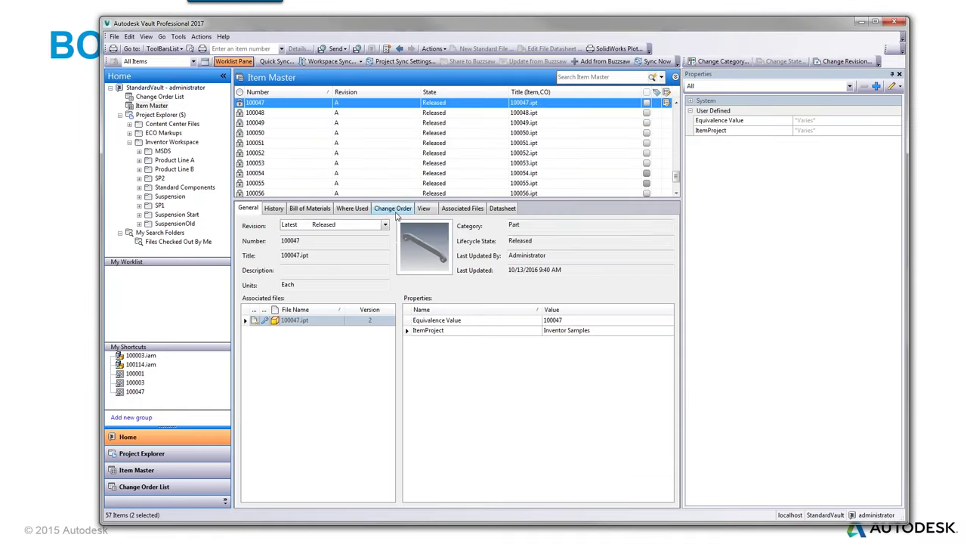
Step: List the change orders applied to item 100047 and go to the "Modify lower bar" change order
left_click(393, 212)
left_click(291, 261)
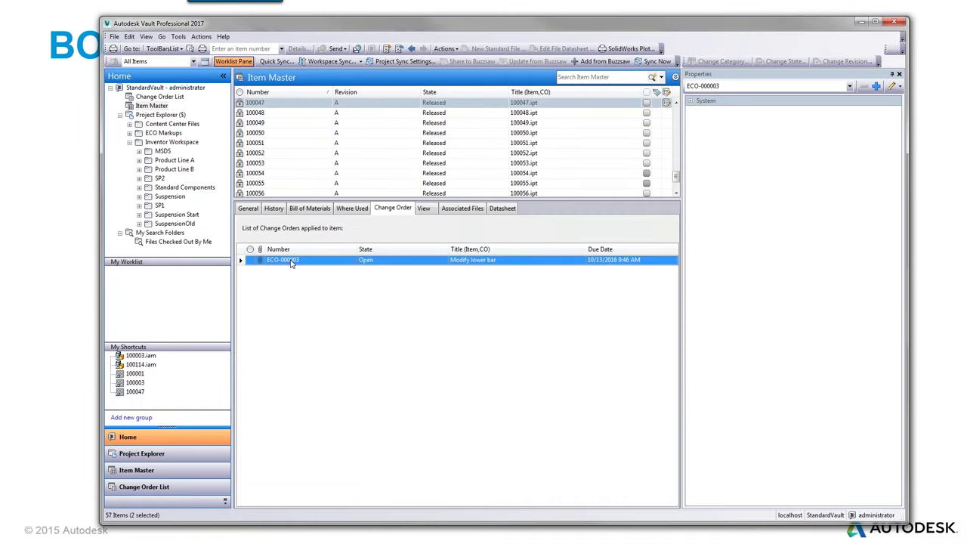
right_click(291, 263)
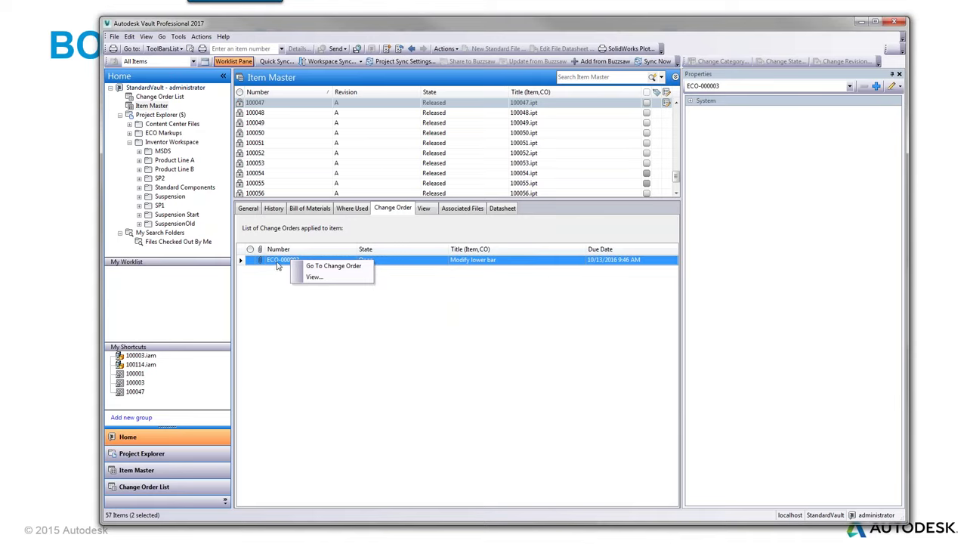
left_click(283, 345)
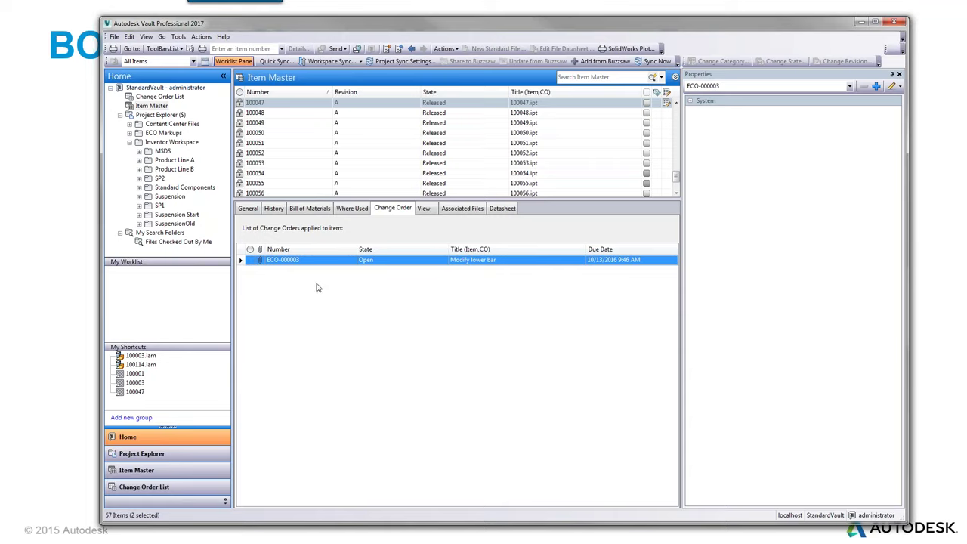
right_click(284, 262)
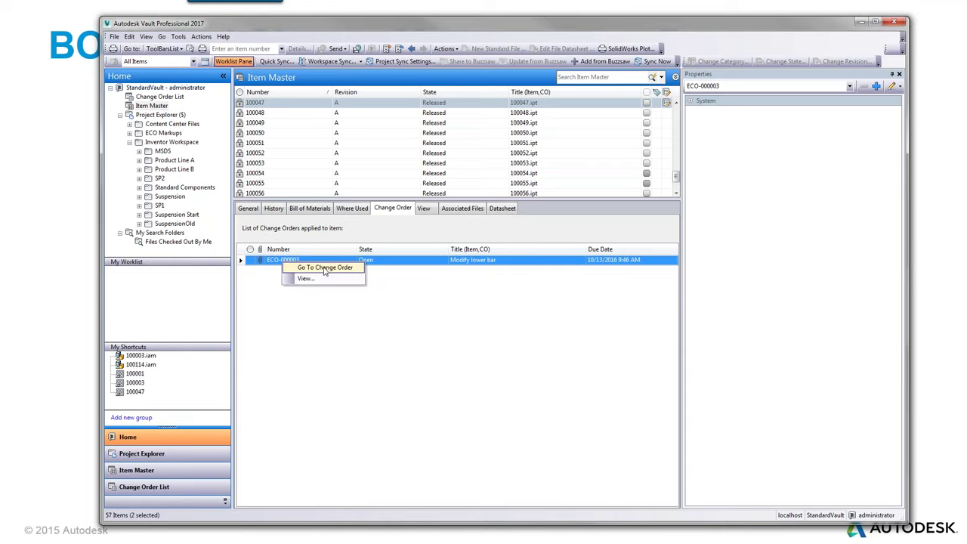
left_click(325, 268)
Step: Open the "Modify lower bar" change order for editing and change records 100047 and 100003 to Work in Progress
right_click(266, 103)
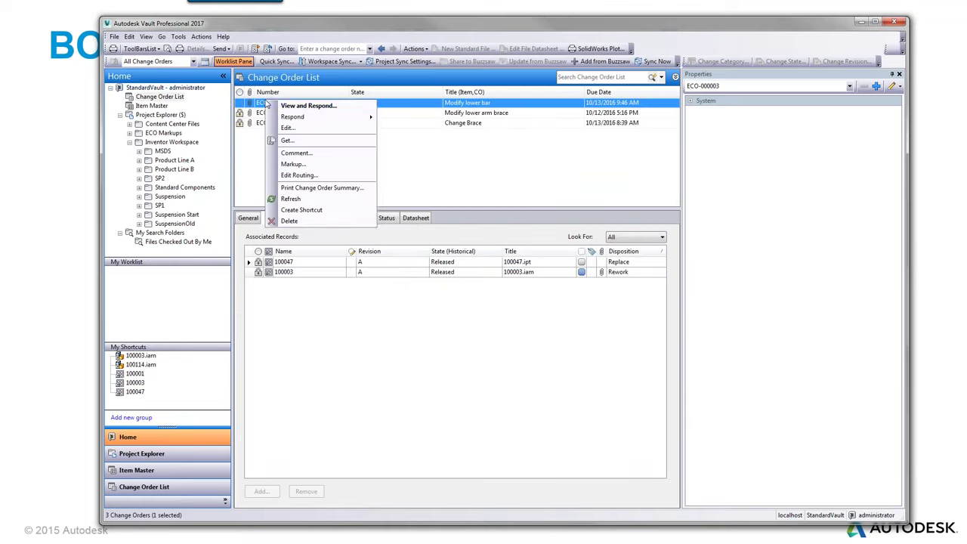
left_click(328, 189)
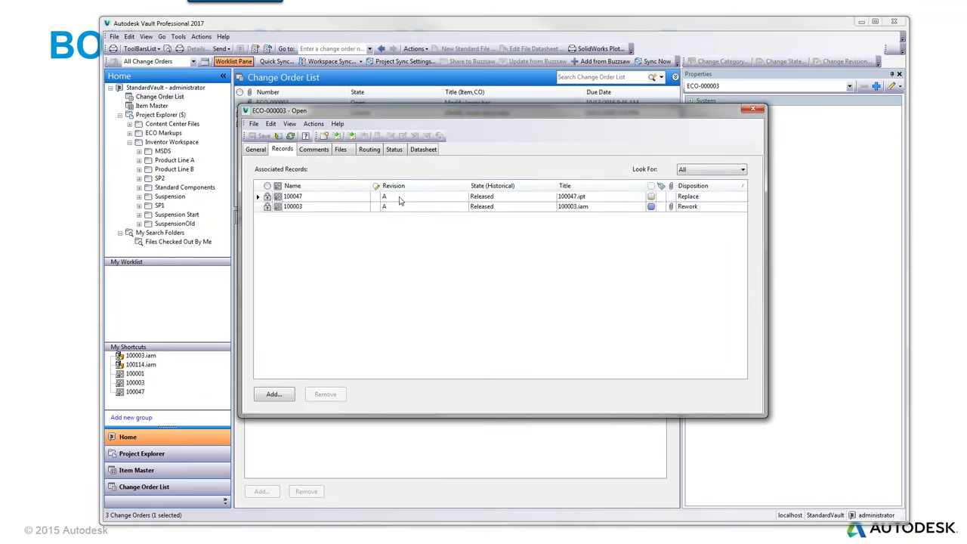
left_click(400, 198)
left_click(396, 207, "shift")
right_click(394, 209)
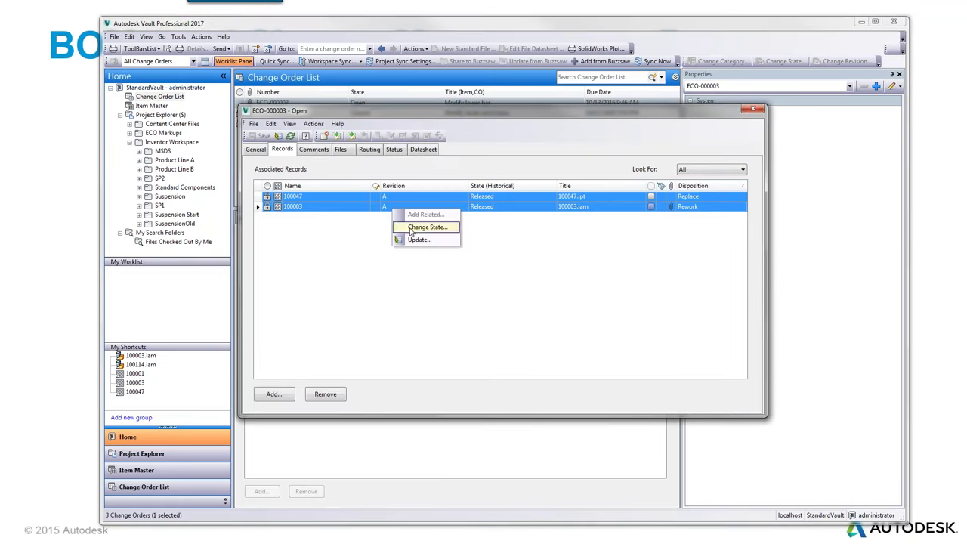
left_click(426, 227)
left_click(589, 201)
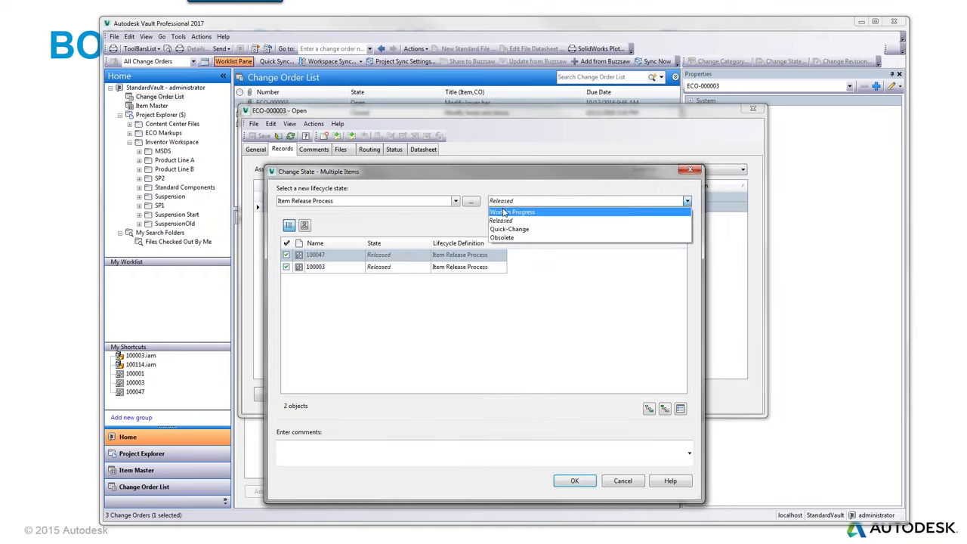
left_click(505, 213)
left_click(574, 481)
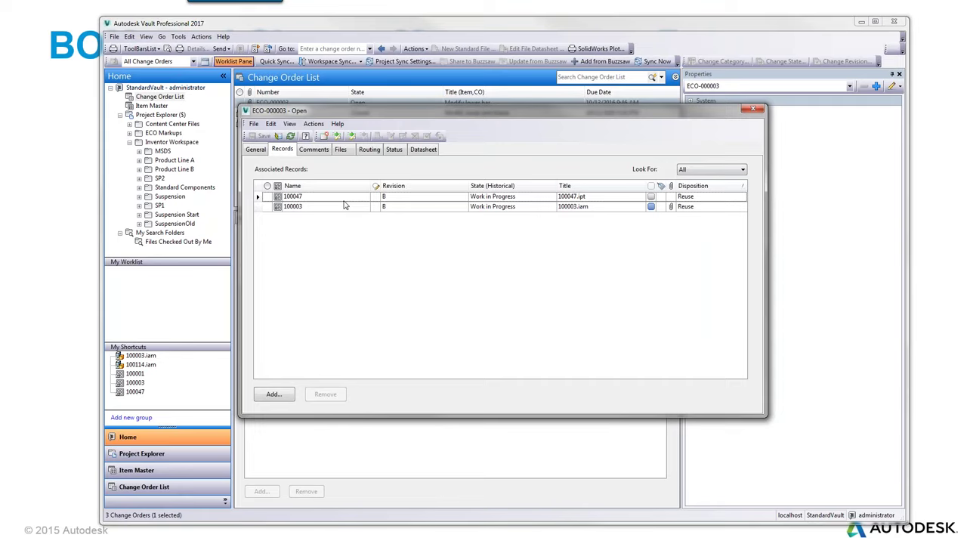
Step: Close the change order editor and select record 100047 in the change order's associated records
left_click(391, 199)
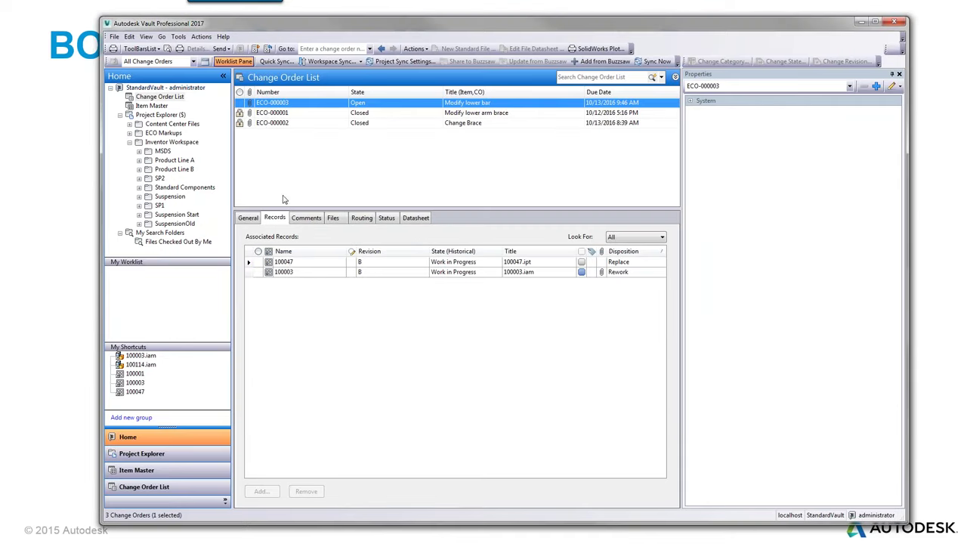
left_click(290, 264)
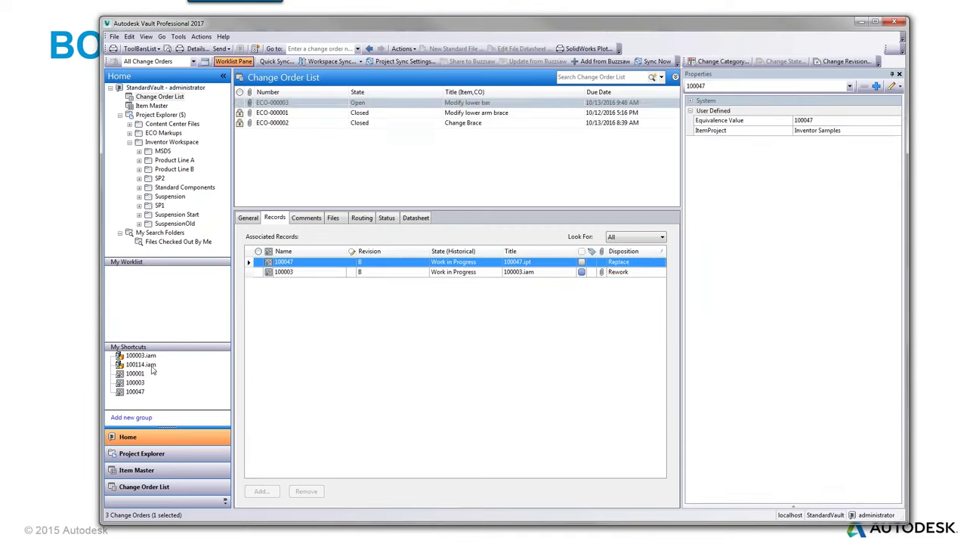
Step: Go to the 100003.iam assembly through its saved shortcut and open it in Inventor without checking it out
left_click(140, 356)
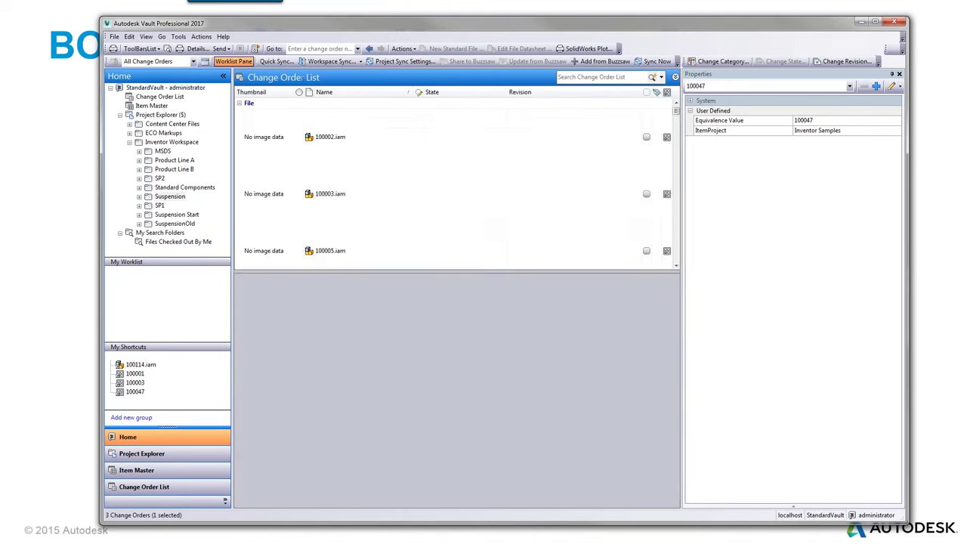
right_click(338, 202)
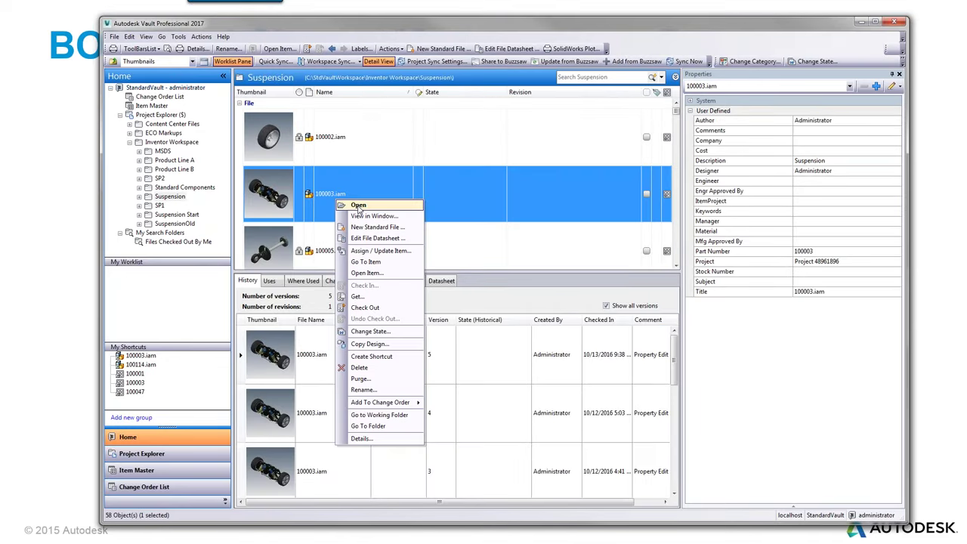
left_click(296, 194)
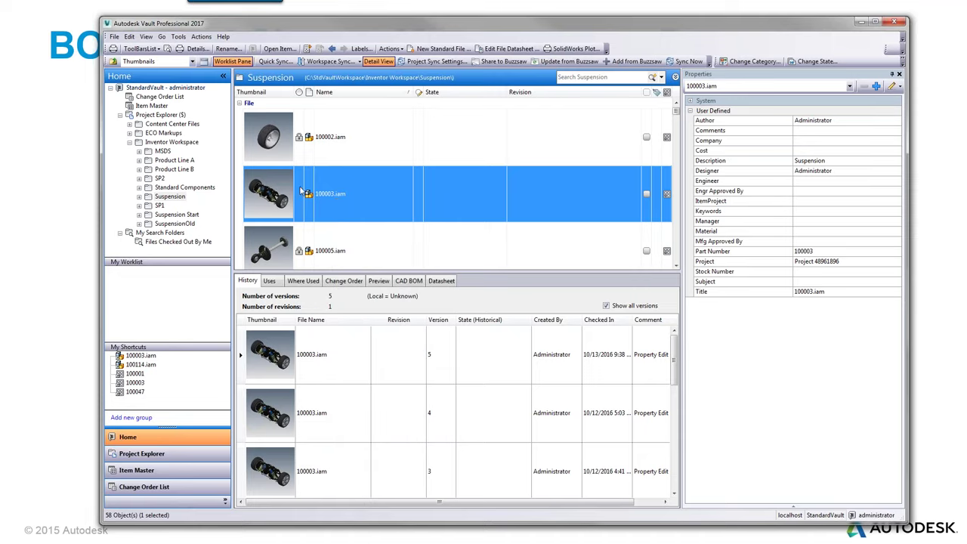
right_click(337, 202)
key("Escape")
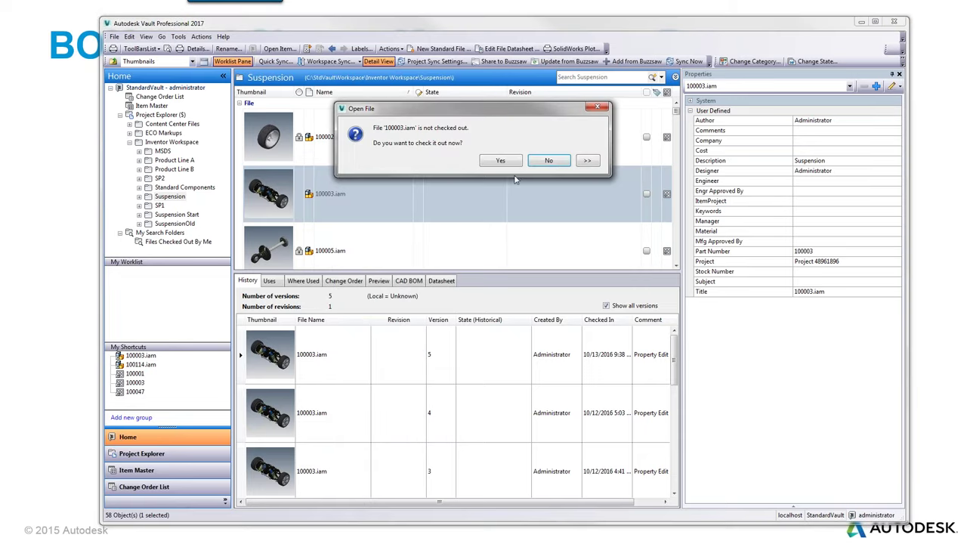
left_click(548, 161)
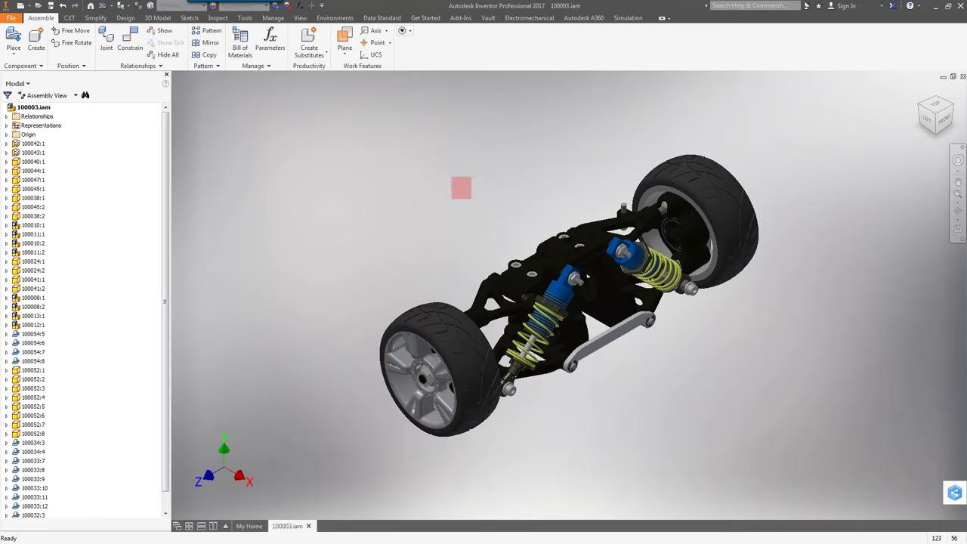
Step: List the assembly's files with their vault status and check out 100003.iam, declining the property update
middle_click_drag(458, 177, 586, 205, "shift")
key("F6")
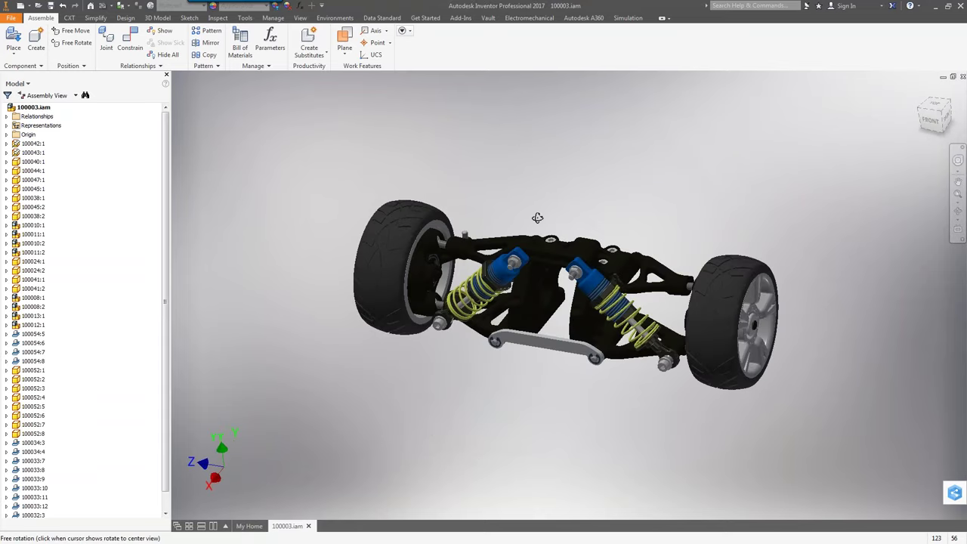
left_click(18, 83)
left_click(23, 127)
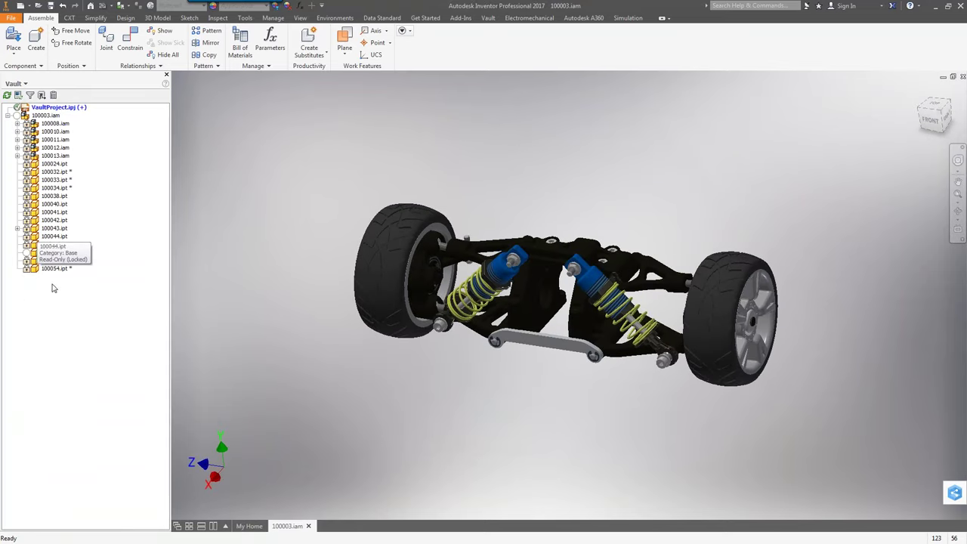
left_click(52, 253)
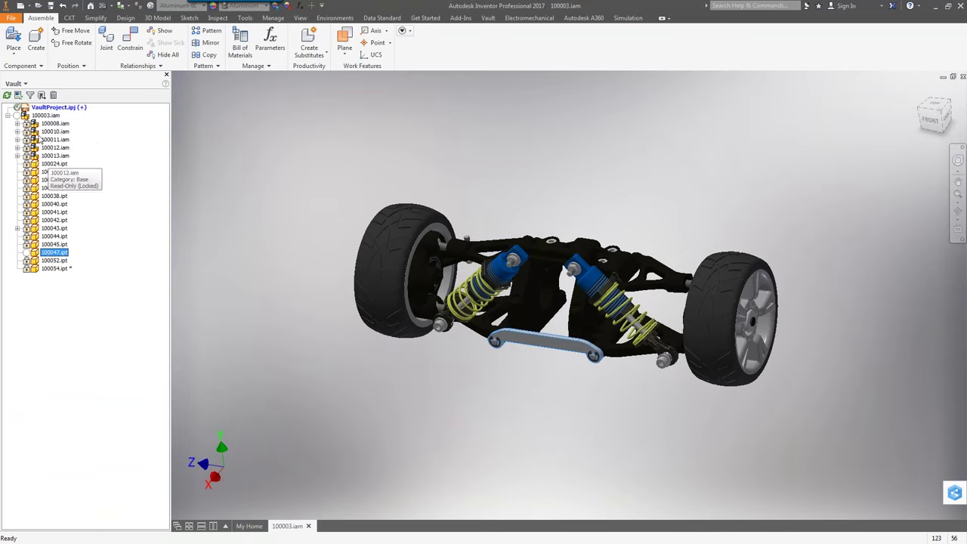
left_click(45, 115)
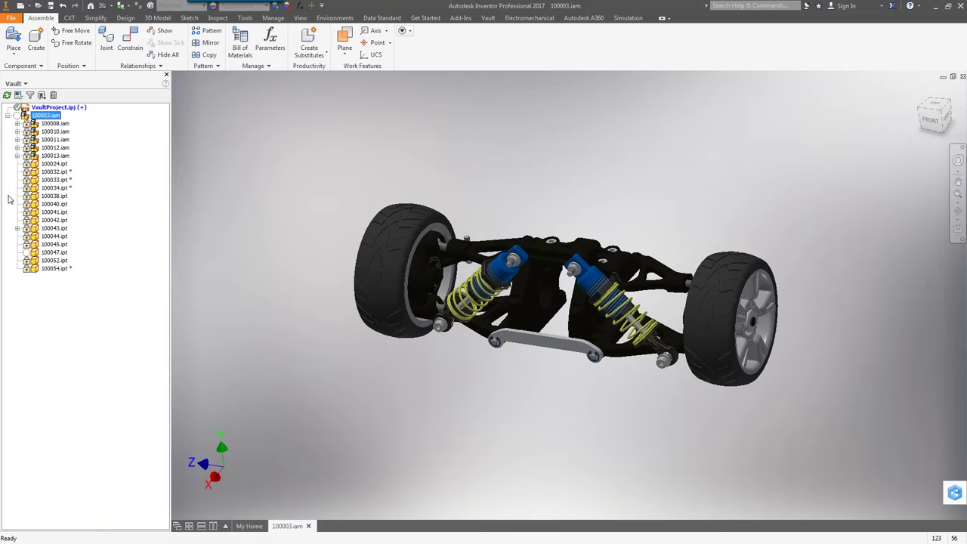
right_click(43, 114)
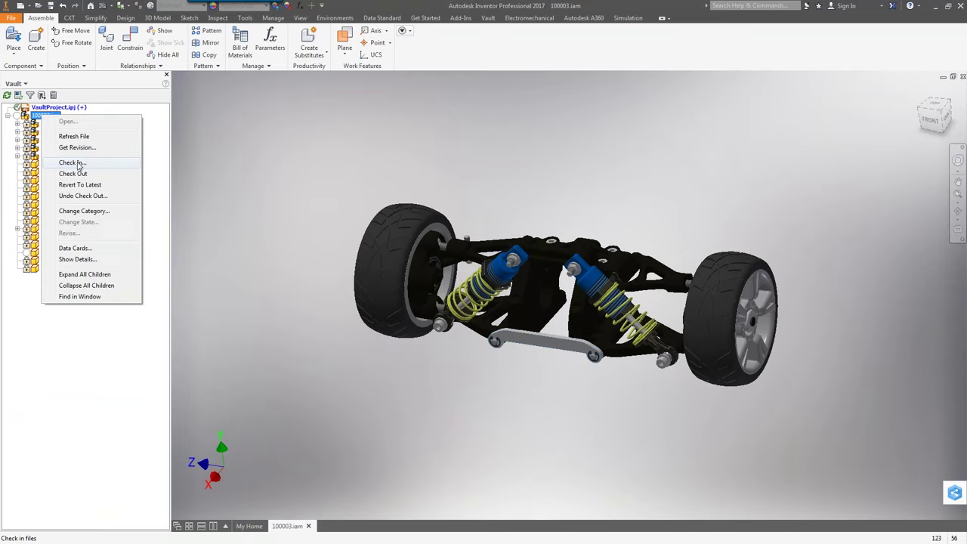
left_click(75, 174)
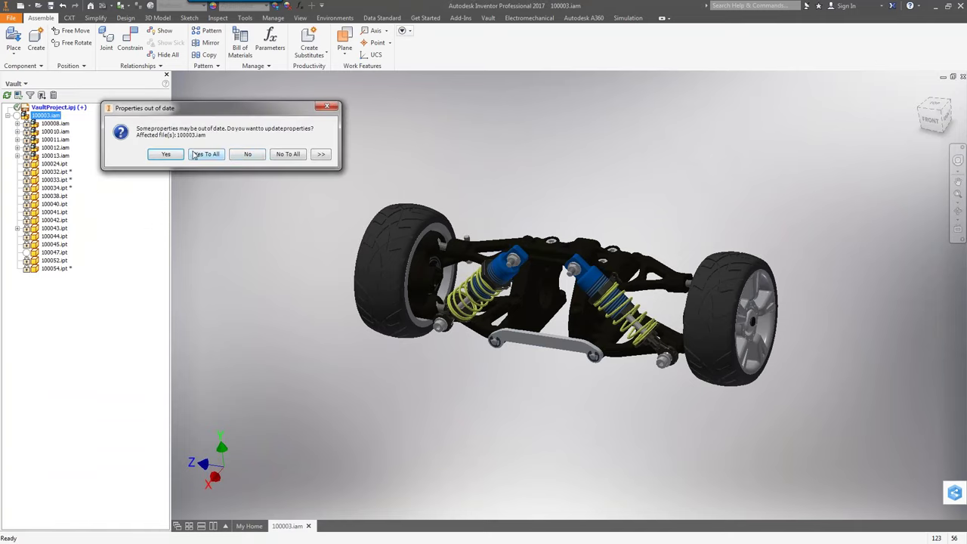
left_click(249, 154)
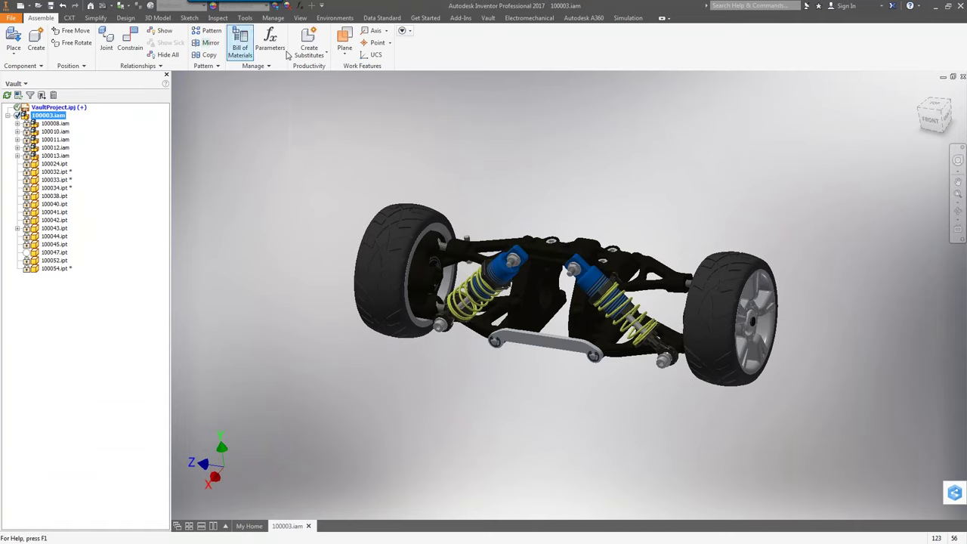
left_click(318, 59)
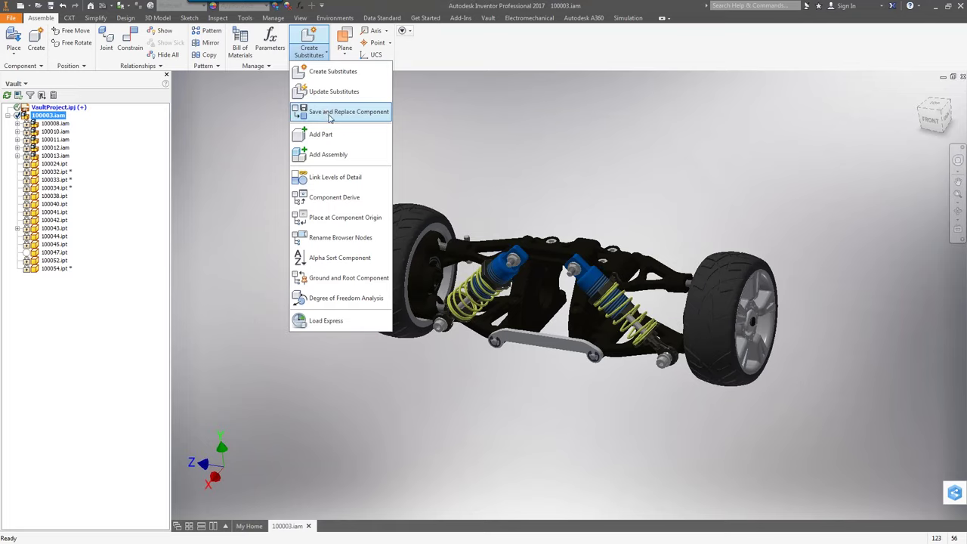
left_click(330, 113)
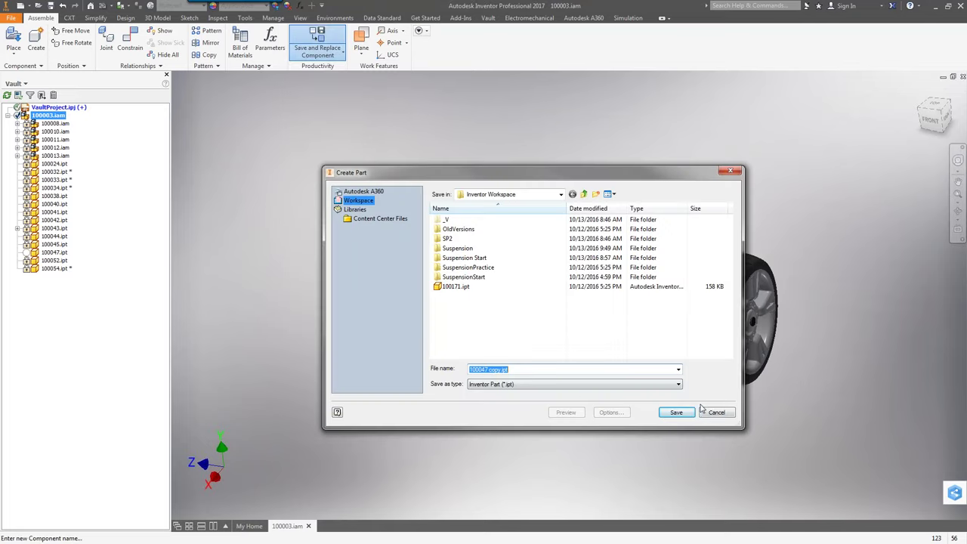
left_click(717, 412)
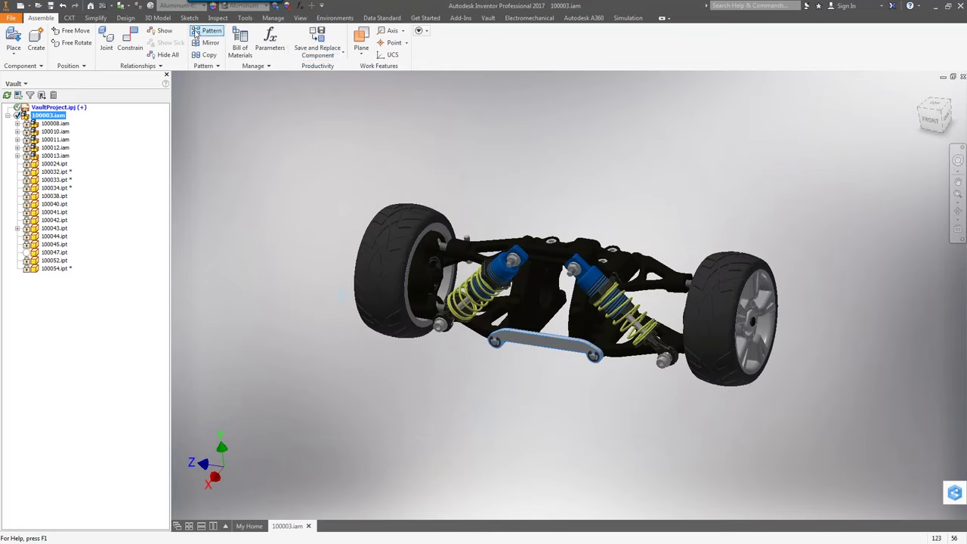
left_click(488, 18)
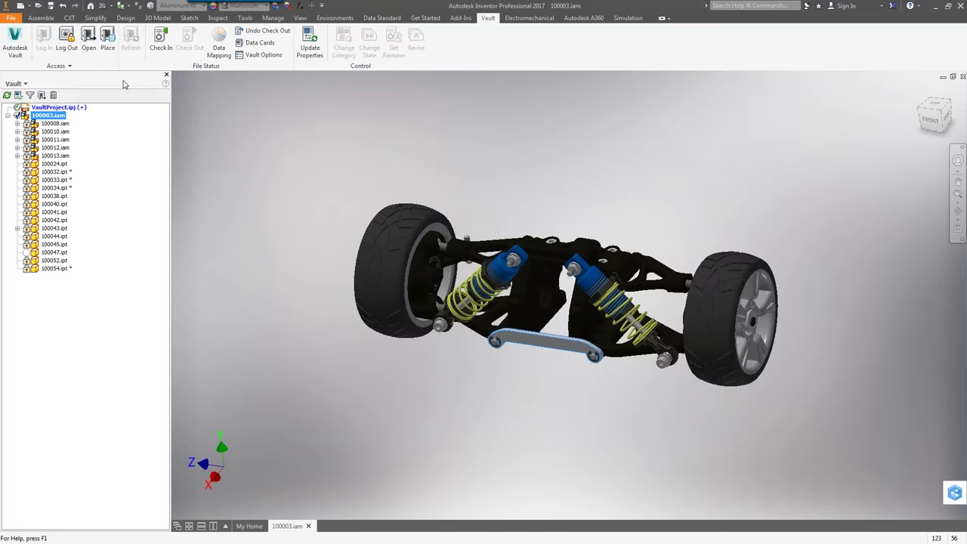
left_click(40, 18)
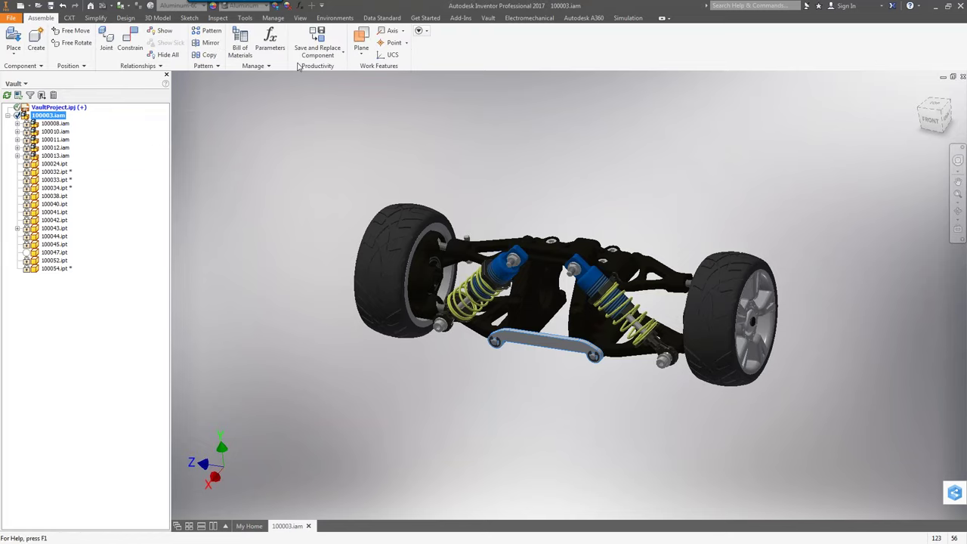
Step: Save and replace the lower bar component 100047 as "New Lower Bar.ipt", accepting continued editing of all locked files
left_click(318, 41)
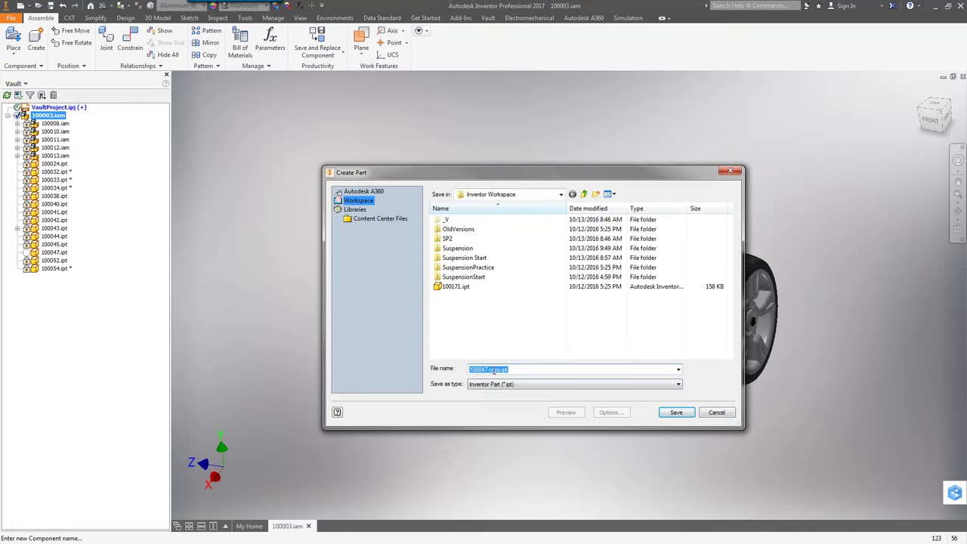
left_click_drag(499, 370, 416, 368)
key("BackSpace")
left_click(675, 413)
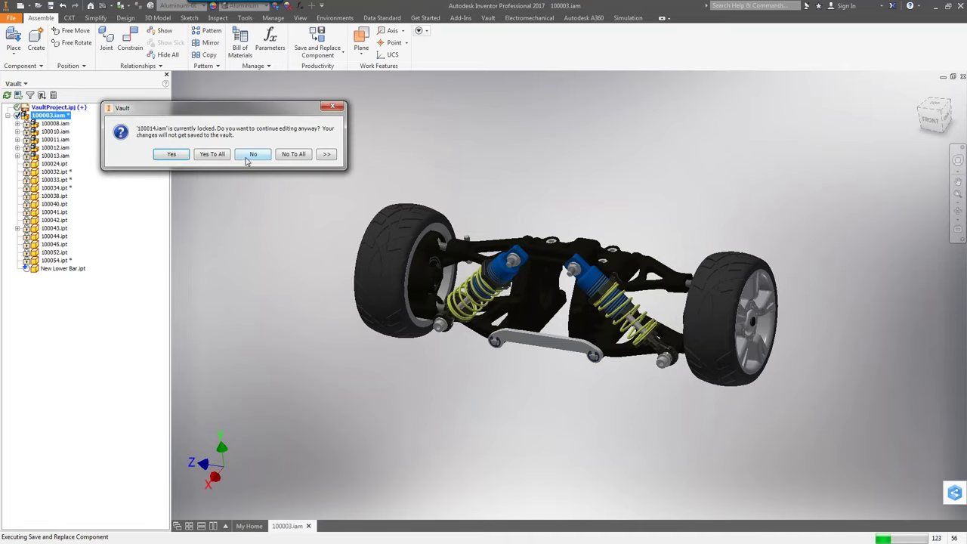
left_click(212, 154)
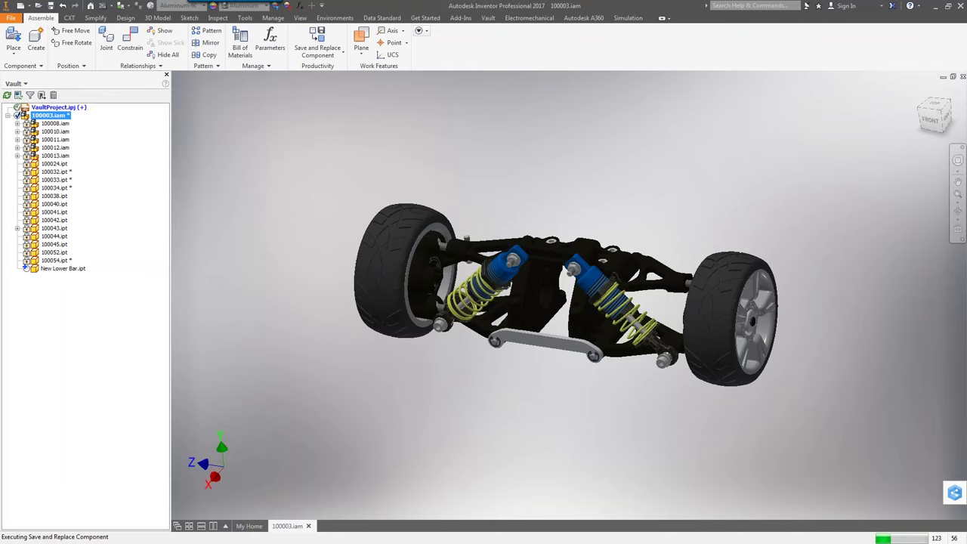
Step: Edit the New Lower Bar part in place and sketch a long, narrow rectangle on the middle of its front face
double_click(546, 344)
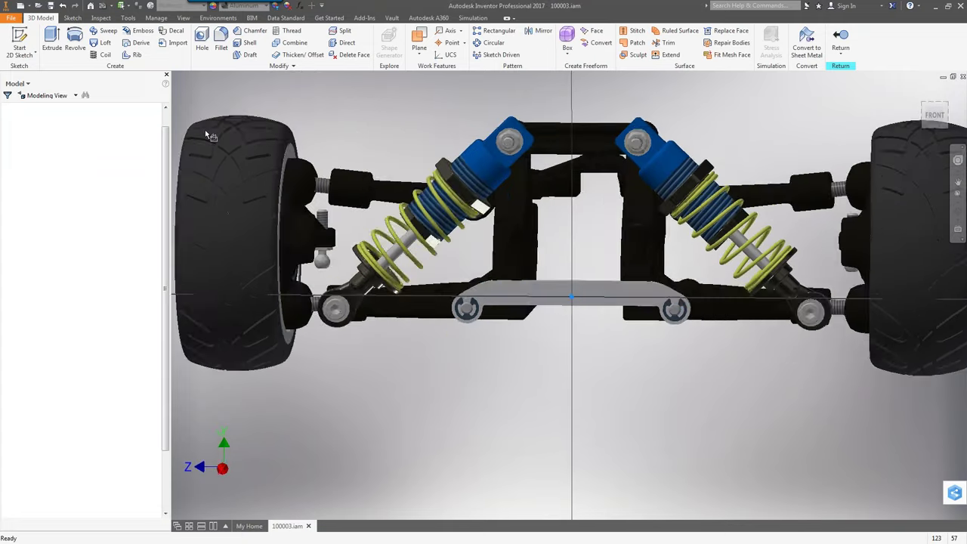
key("r")
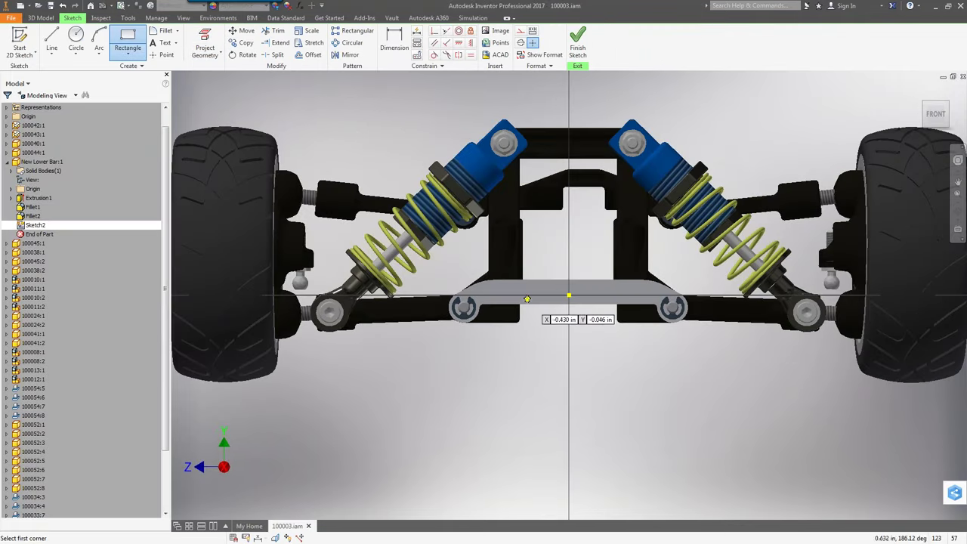
left_click(526, 299)
left_click(612, 287)
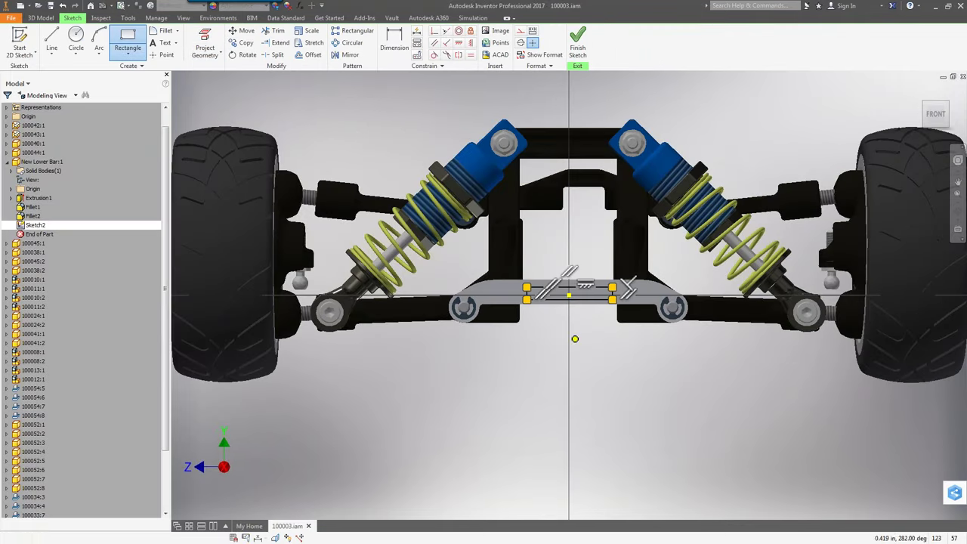
Step: Cut the rectangle through all of the bar with Extrude and return to the assembly
key("e")
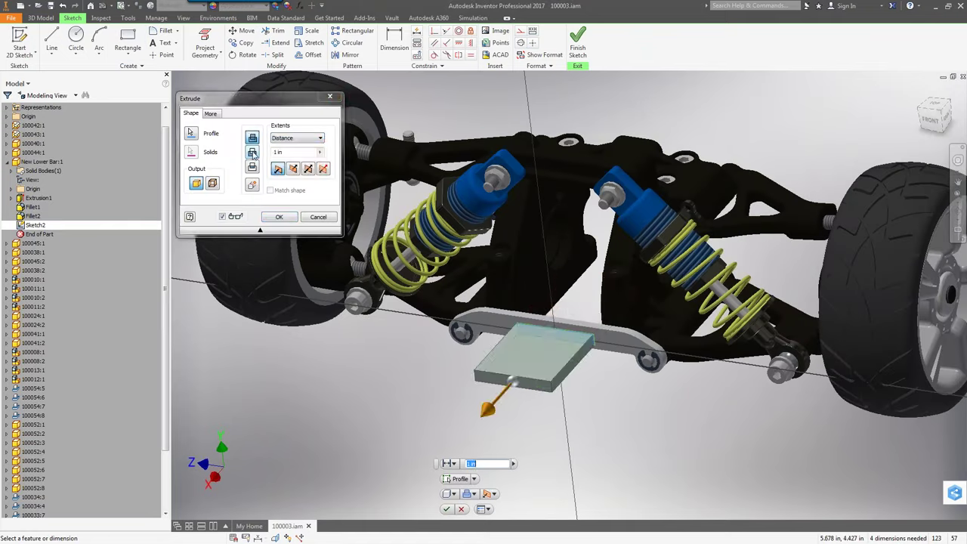
left_click(310, 138)
left_click(284, 182)
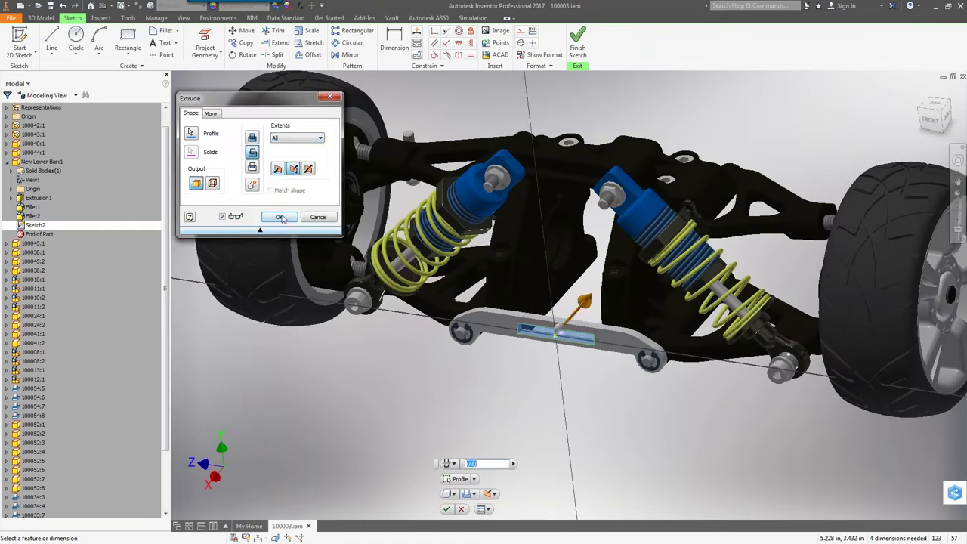
left_click(280, 217)
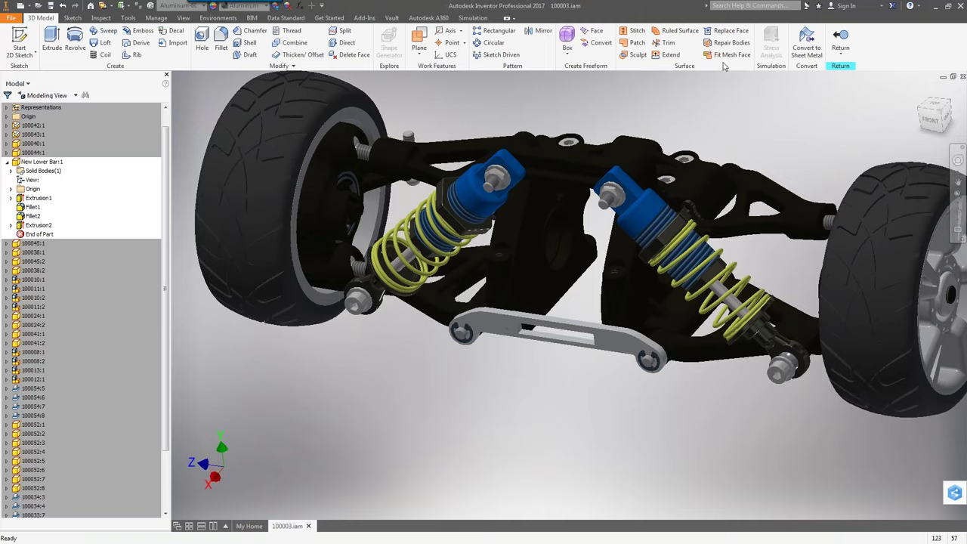
left_click(840, 42)
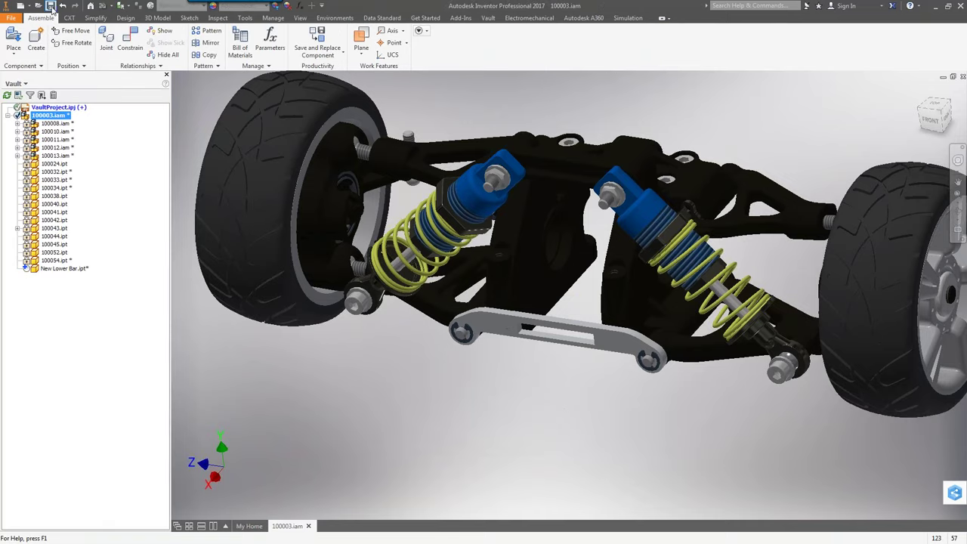
Step: Try to save 100003.iam and its dependents, cancelling the file datasheet of each subassembly
left_click(51, 5)
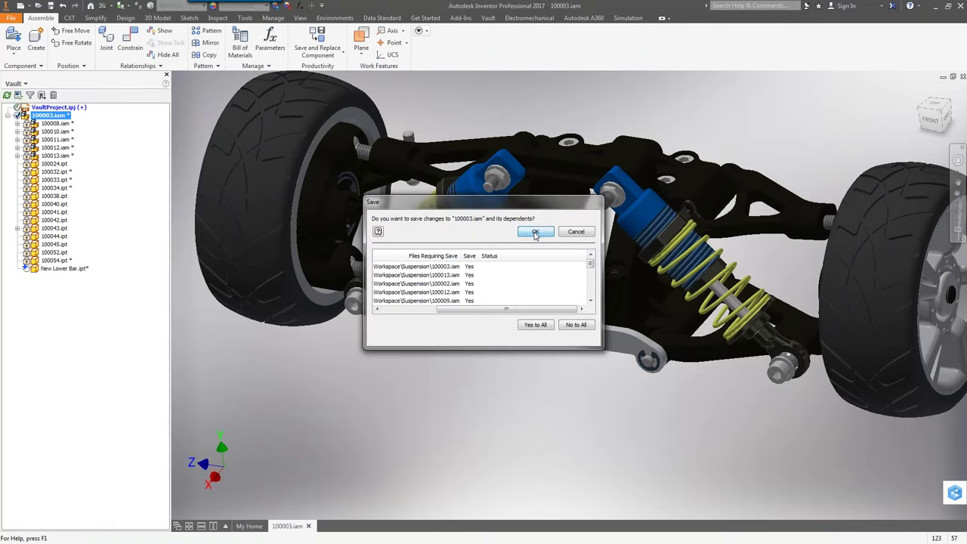
left_click(536, 232)
left_click(528, 261)
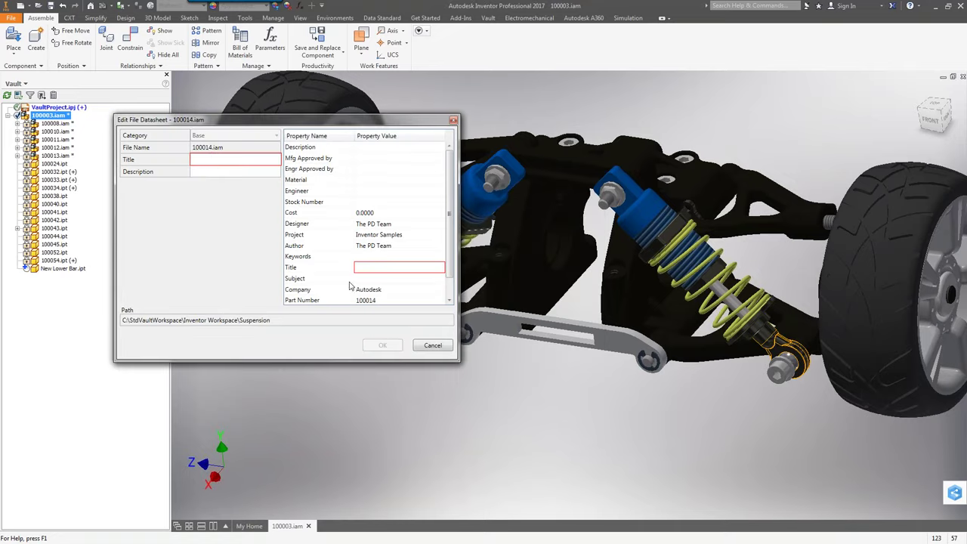
left_click(445, 346)
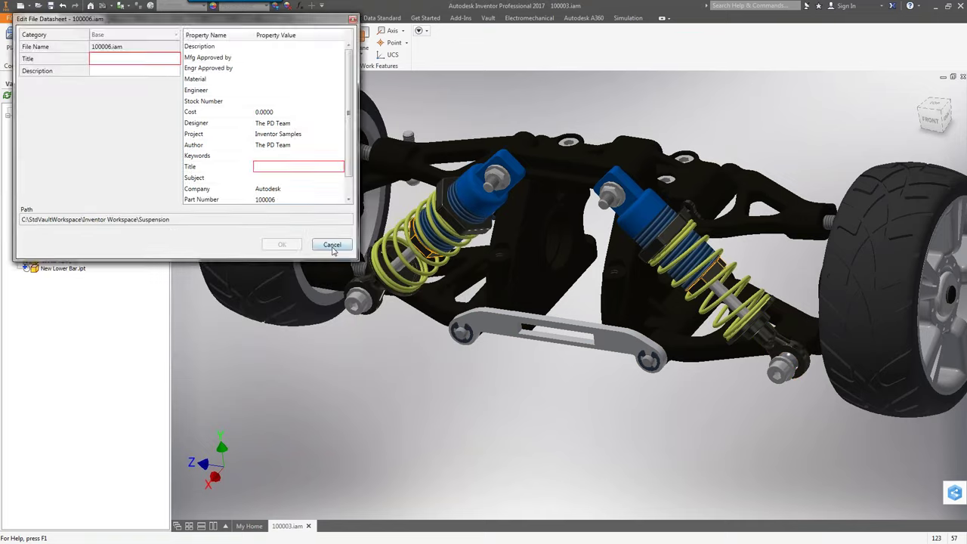
left_click(332, 246)
left_click(333, 247)
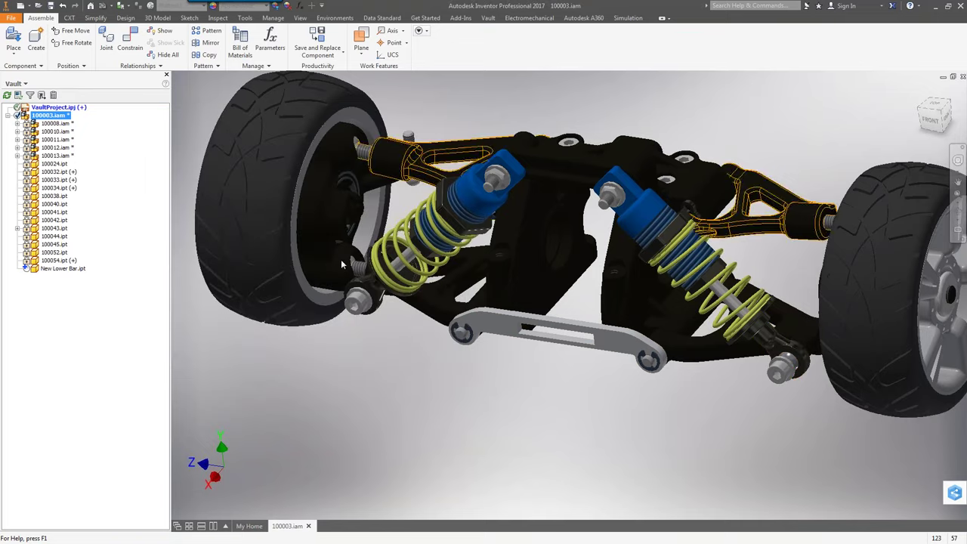
left_click(372, 290)
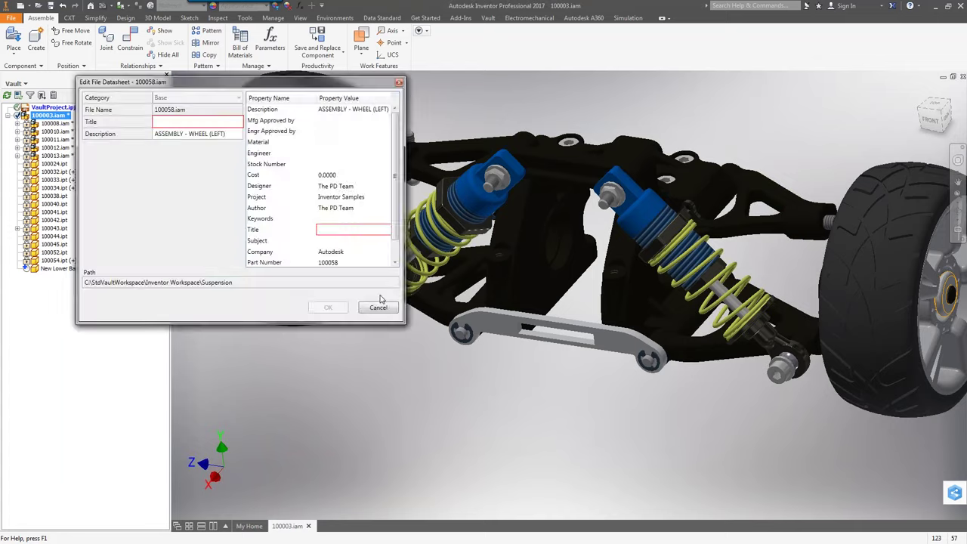
left_click(386, 306)
left_click(420, 338)
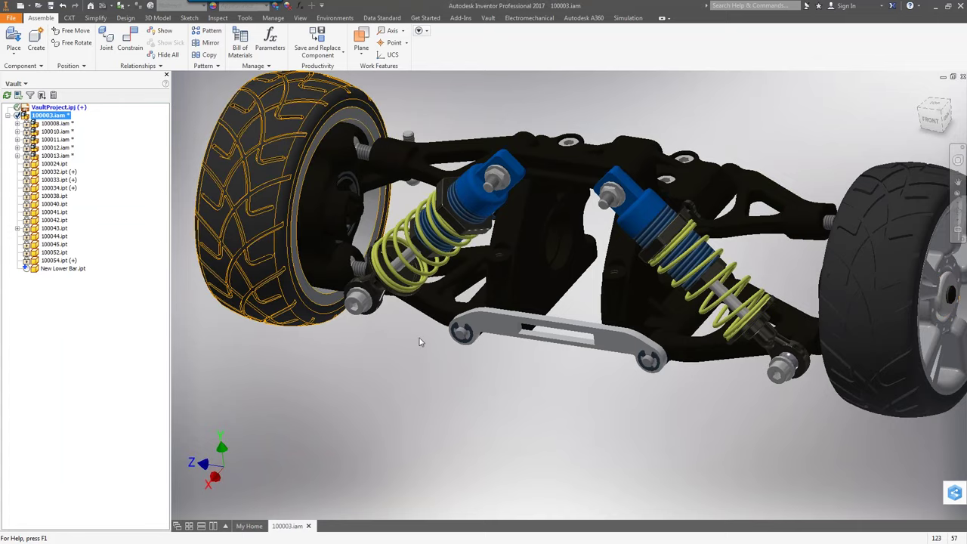
left_click(422, 337)
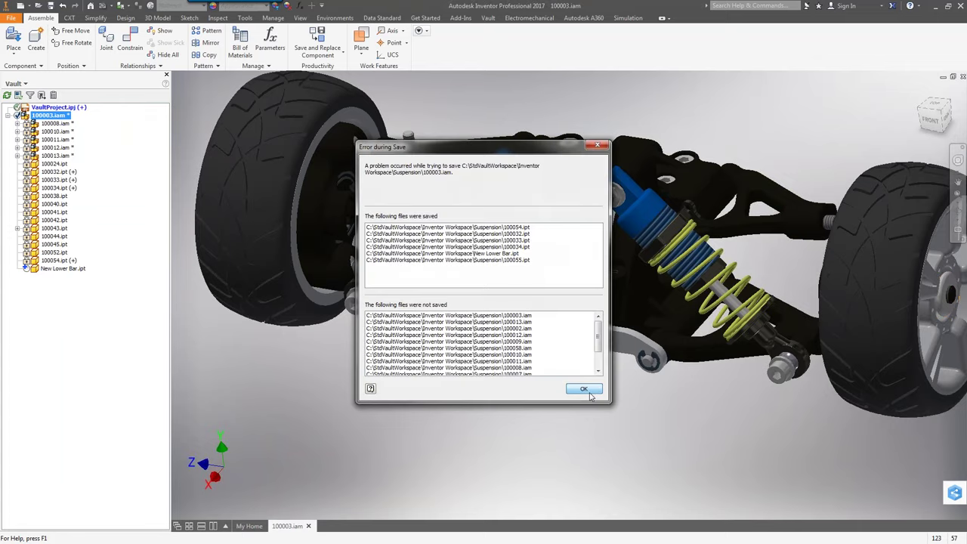
left_click(581, 385)
Step: Disable the Data Standard add-in in Inventor
left_click(394, 20)
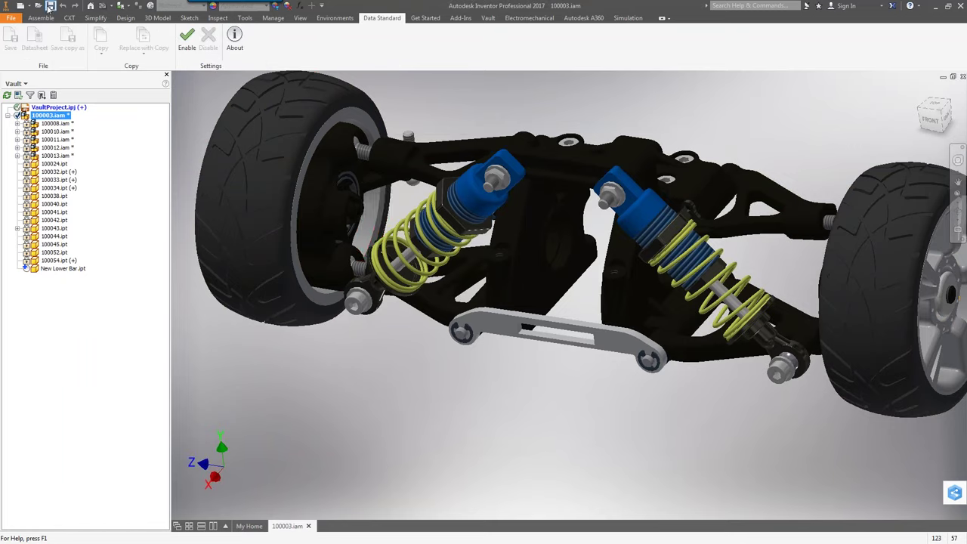
Step: Save 100003.iam with its dependents and check it in to the vault together with New Lower Bar.ipt
left_click(51, 7)
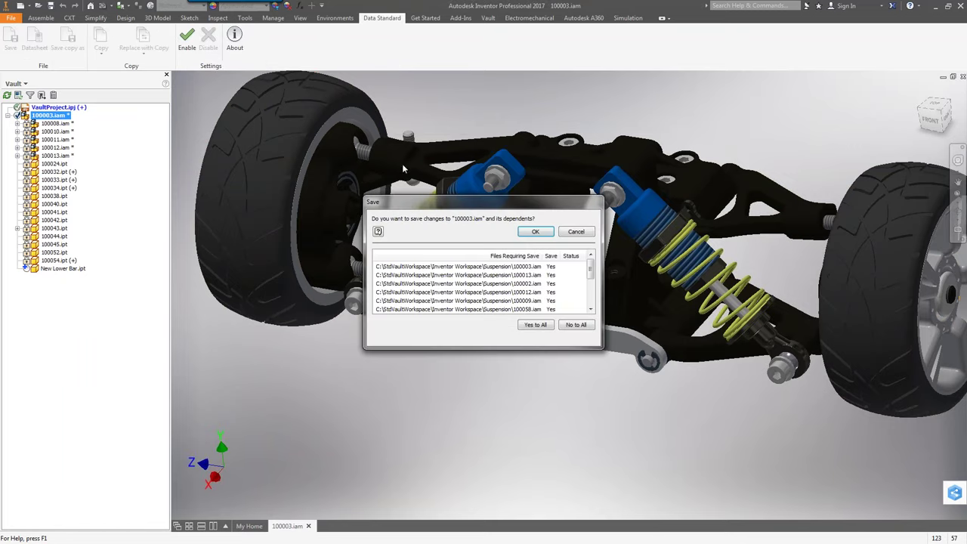
left_click(532, 234)
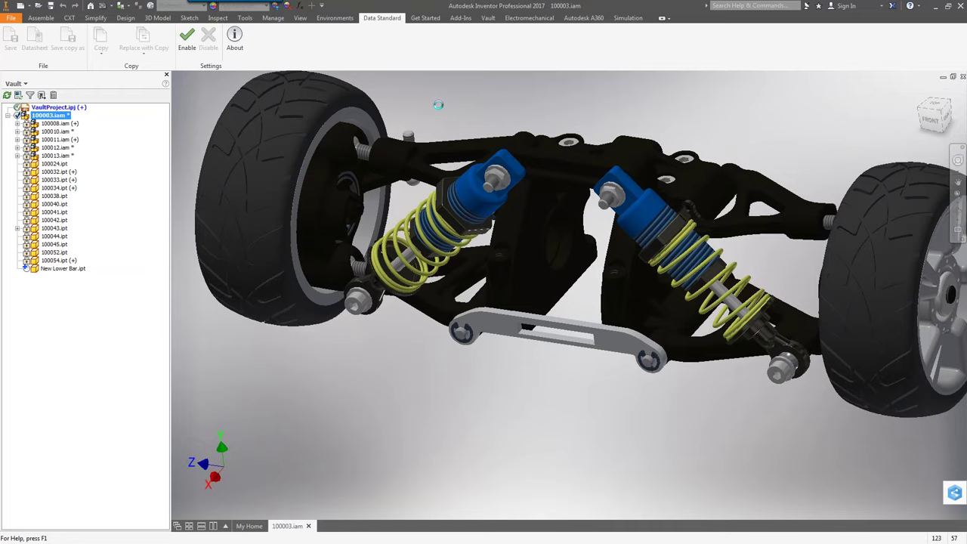
right_click(45, 116)
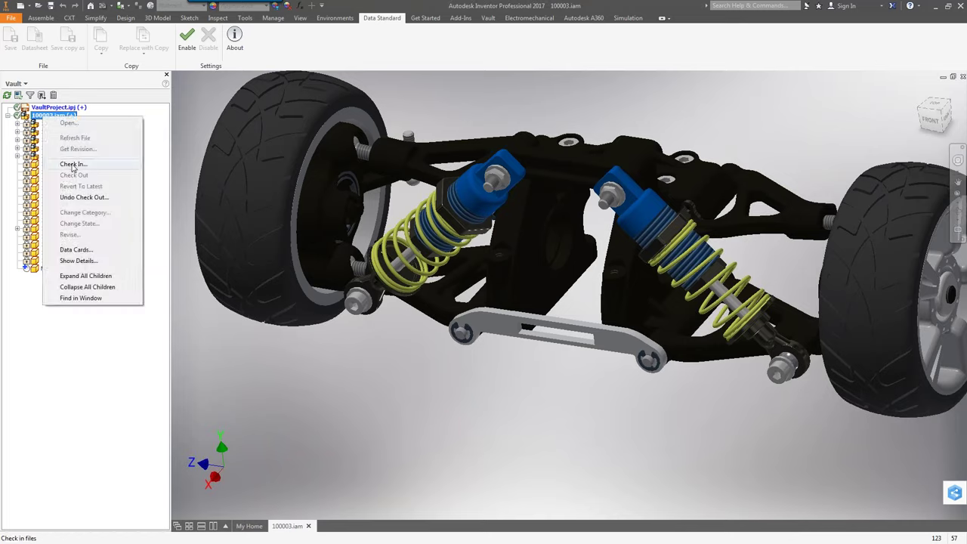
left_click(73, 165)
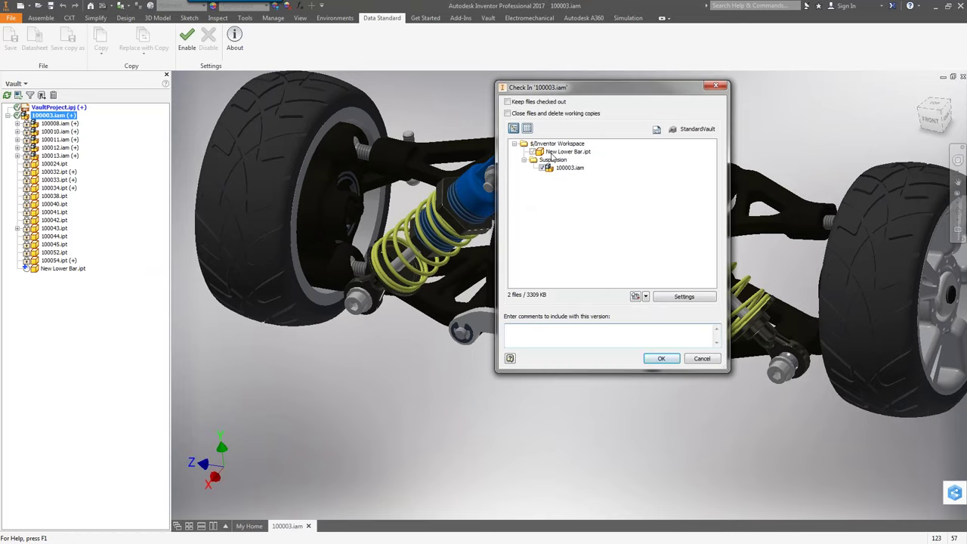
left_click(661, 361)
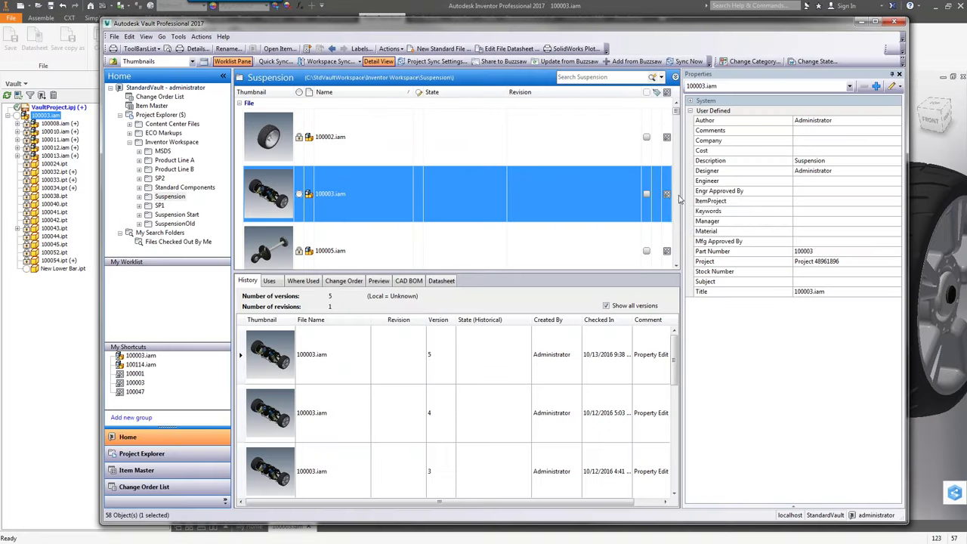
Step: In Autodesk Vault, go from 100003.iam to its item and its change order, and open the records of ECO-000003 for editing
left_click(667, 195, "ctrl")
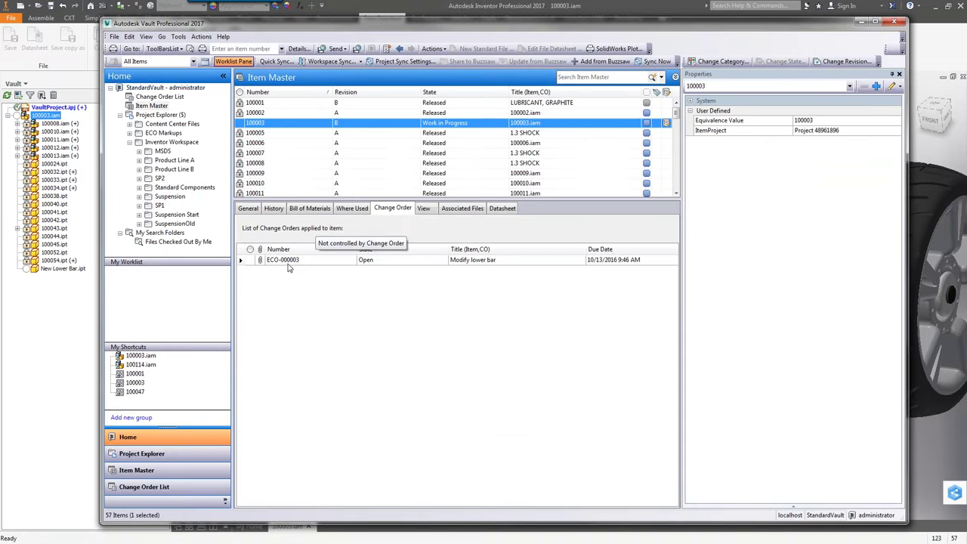
left_click(273, 261)
right_click(275, 261)
left_click(318, 266)
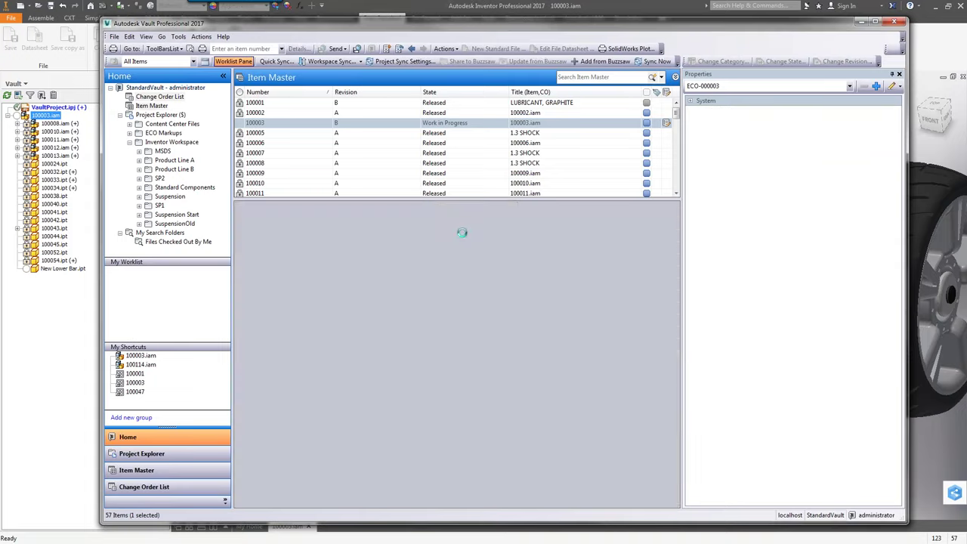
right_click(283, 113)
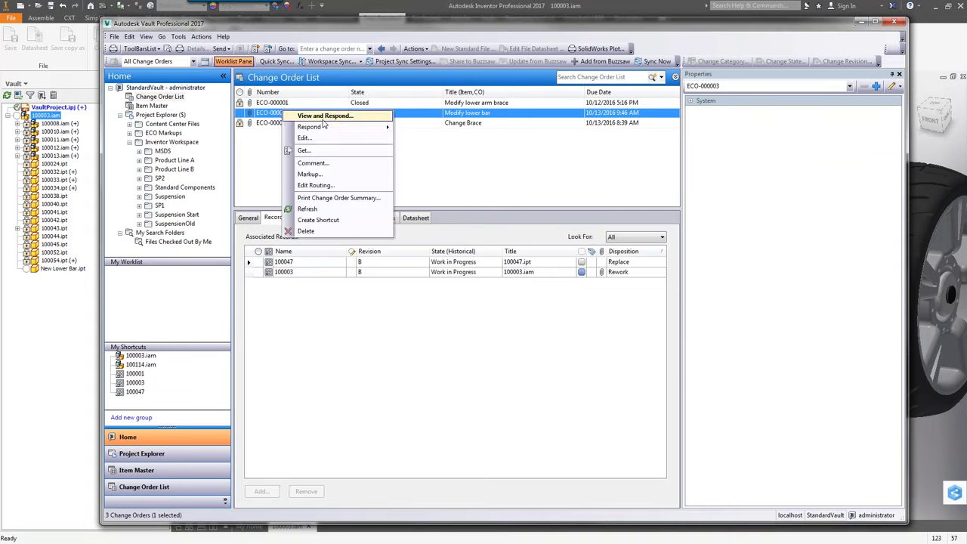
left_click(305, 139)
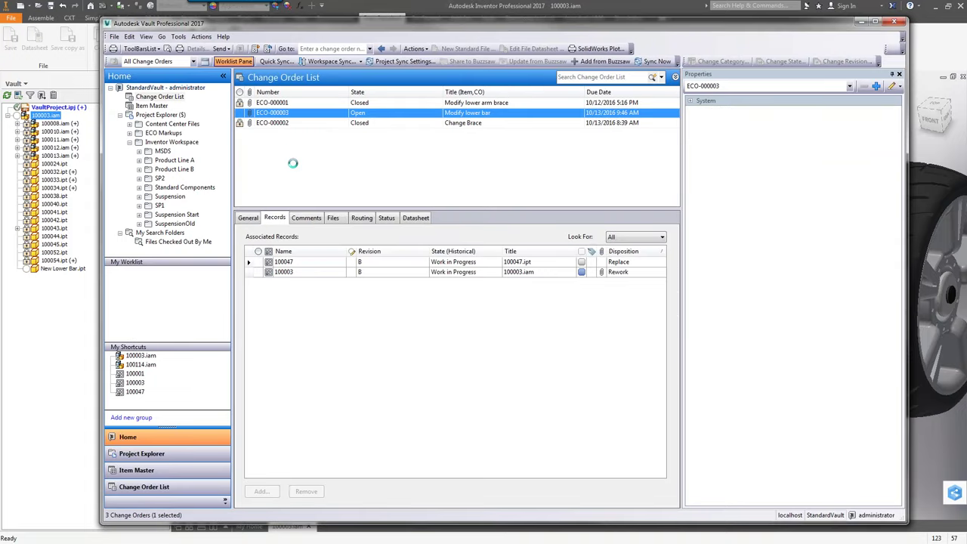
left_click(286, 151)
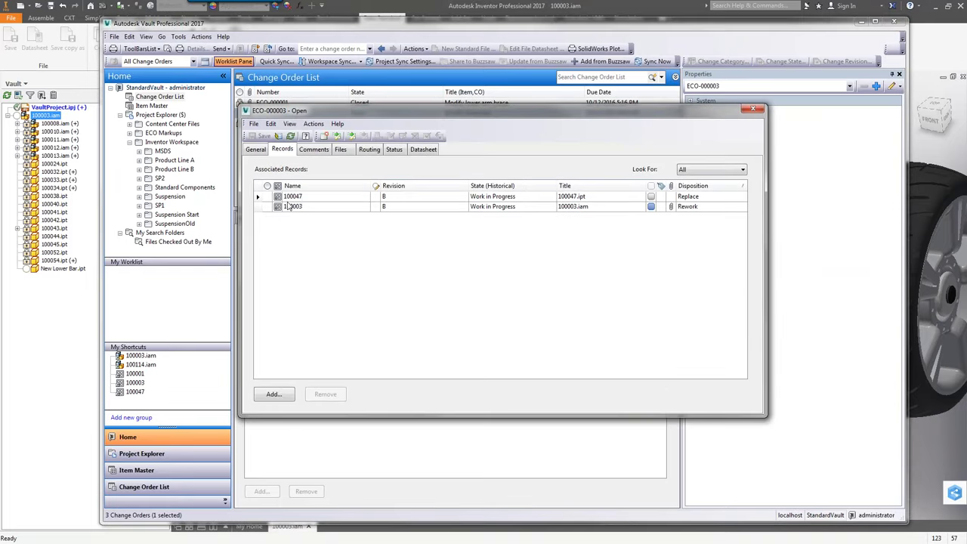
Step: Update item 100003 from the change order's records, check New Lower Bar in its bill of materials and save the item
left_click(306, 201)
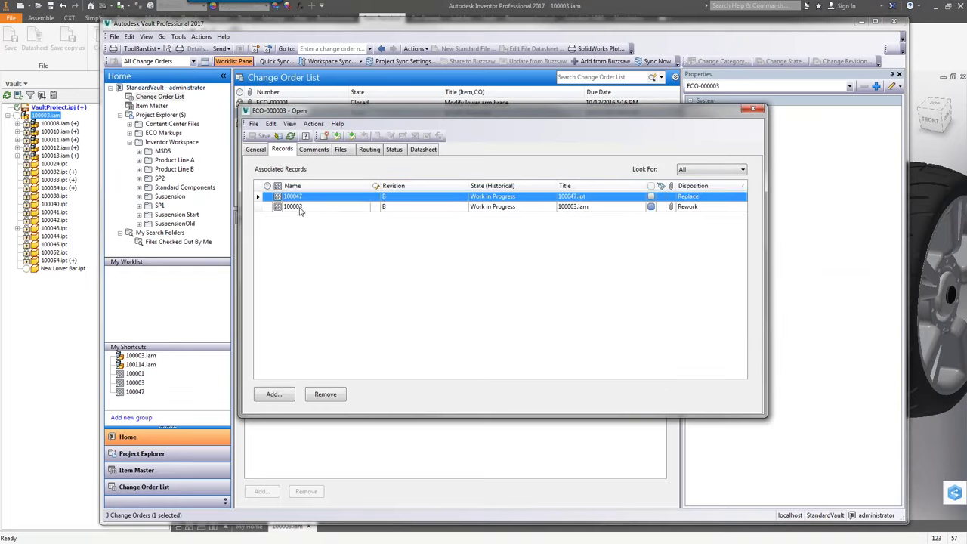
left_click(302, 208)
right_click(304, 207)
left_click(333, 261)
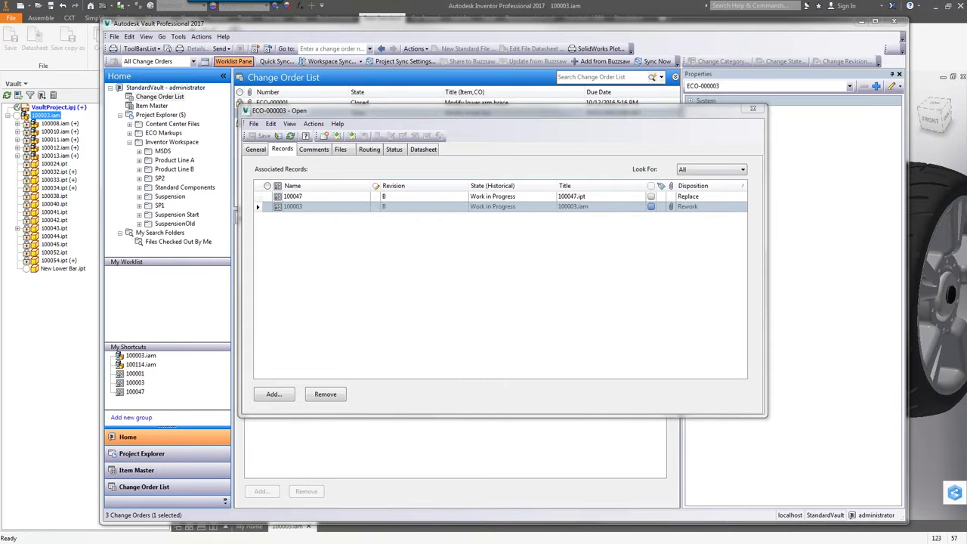
double_click(293, 206)
left_click(304, 142)
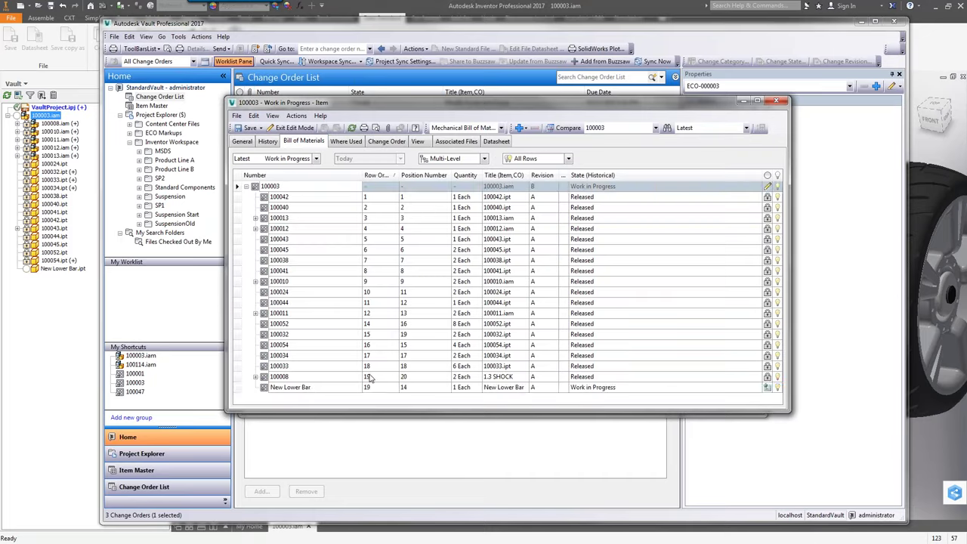
left_click(296, 389)
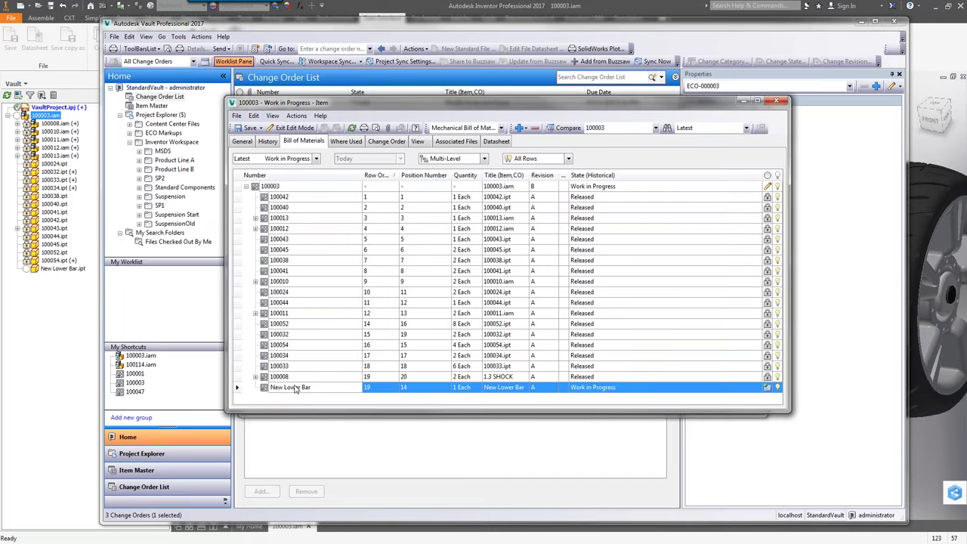
mouse_move(768, 389)
left_click_drag(362, 103, 485, 98)
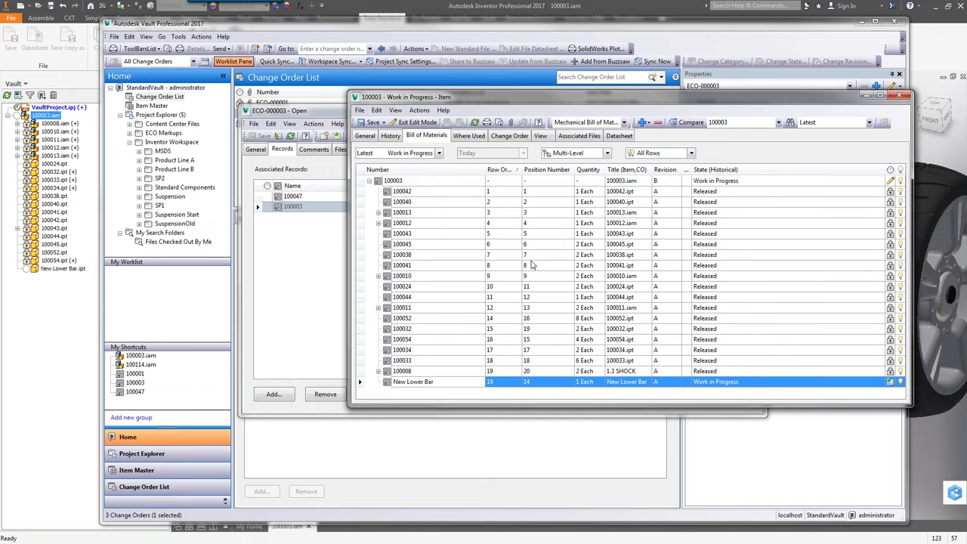
left_click(370, 123)
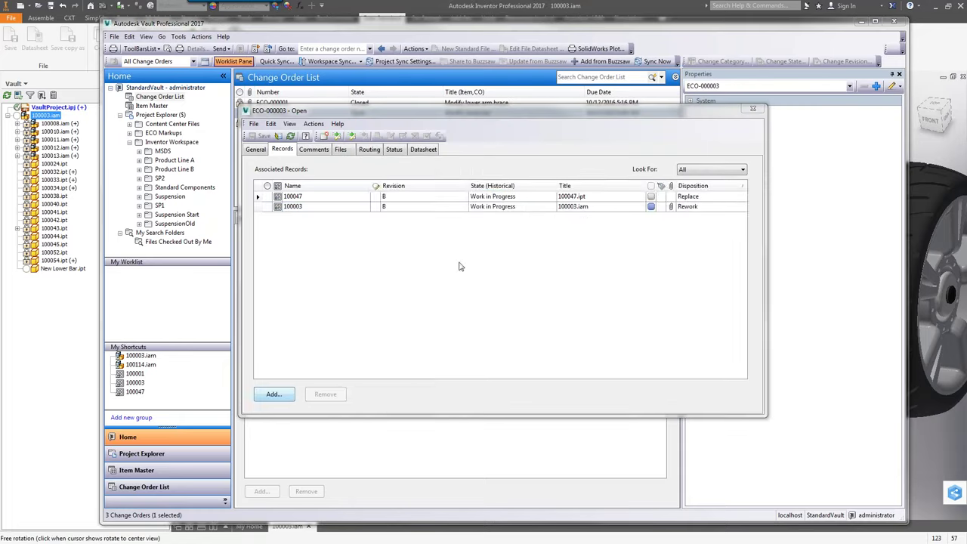
Step: Search the items for "lower" and add the New Lower Bar item to the change order's records
left_click(252, 242)
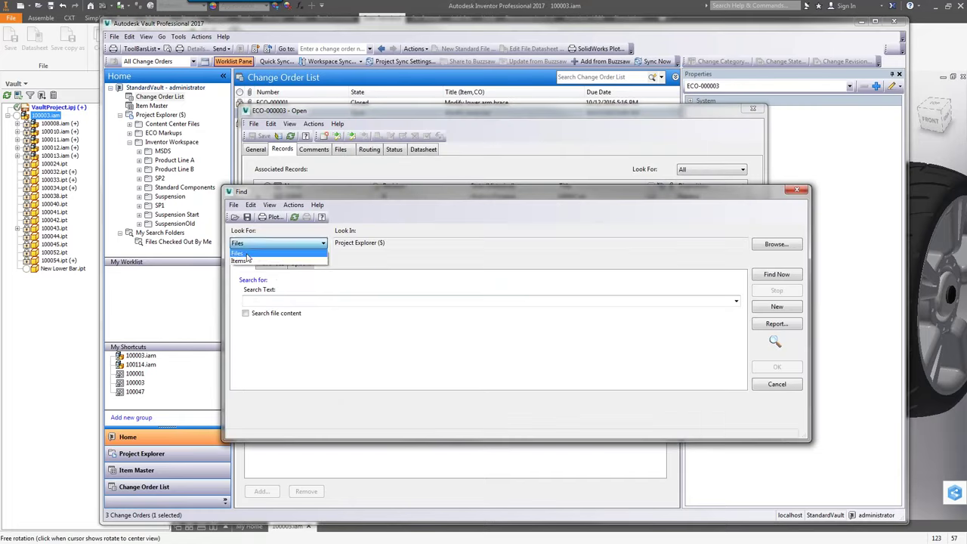
left_click(250, 261)
left_click(288, 299)
type("lower")
key("Return")
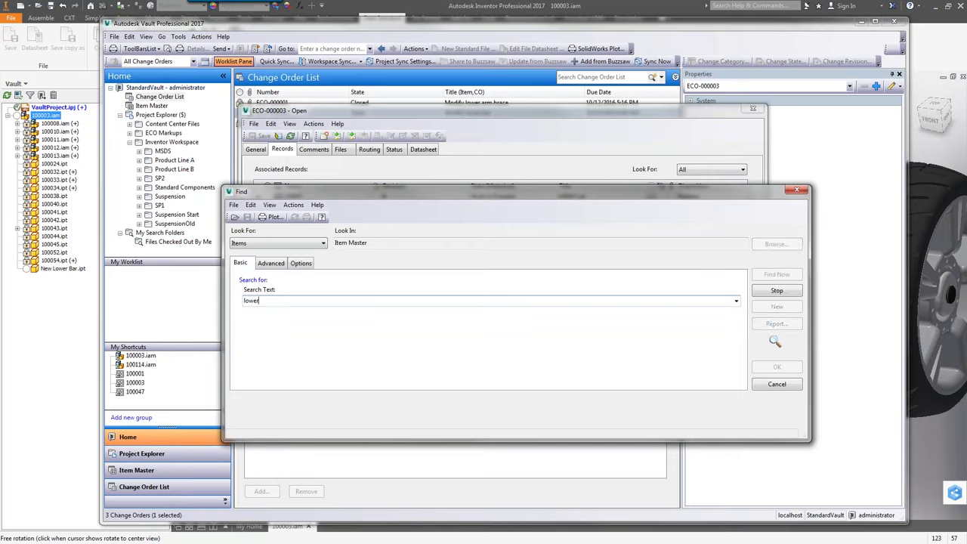
left_click(762, 369)
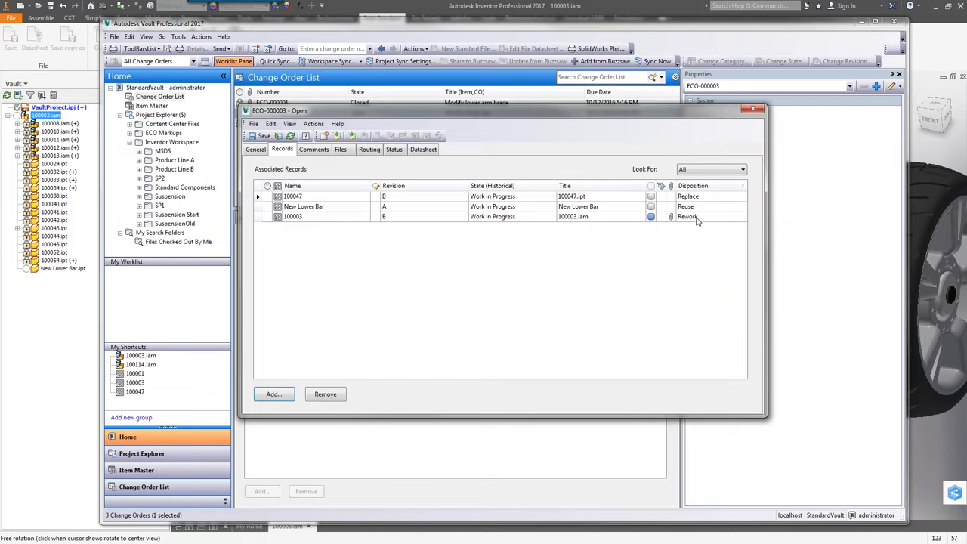
Step: Set the disposition of New Lower Bar to New and go through the other two records
left_click(692, 208)
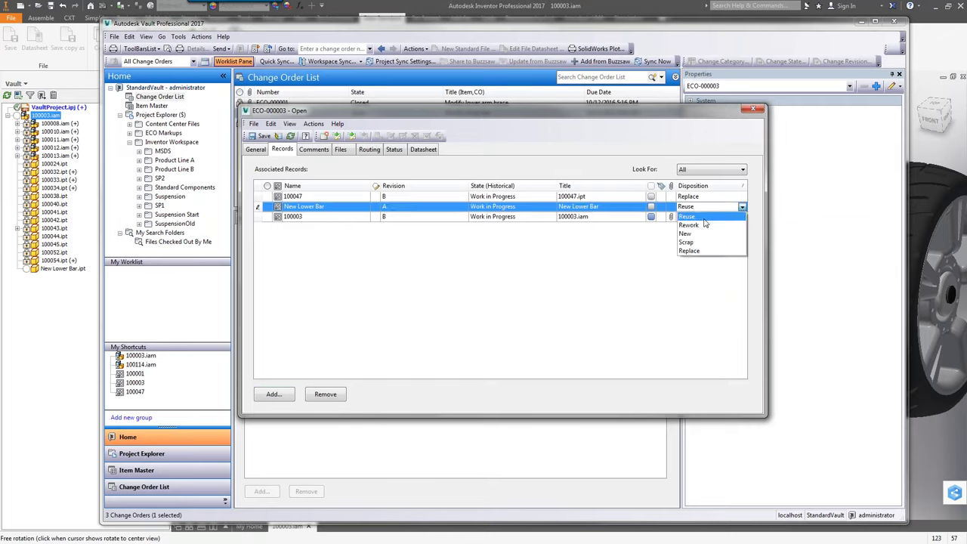
left_click(689, 242)
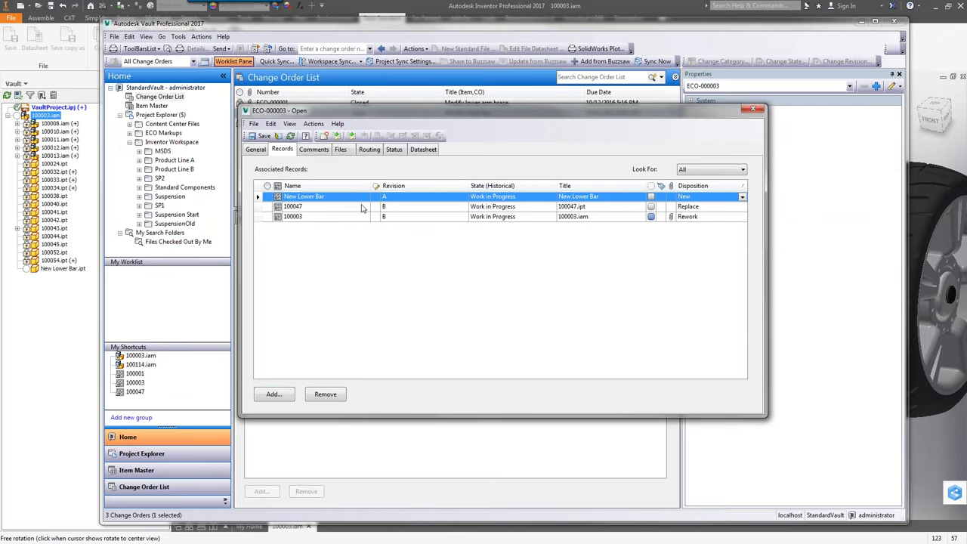
left_click(303, 207)
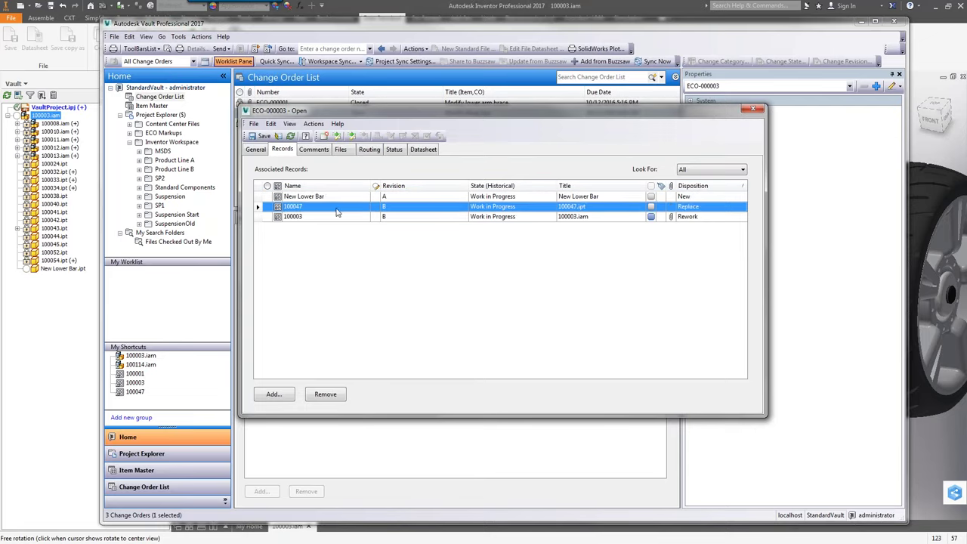
left_click(300, 218)
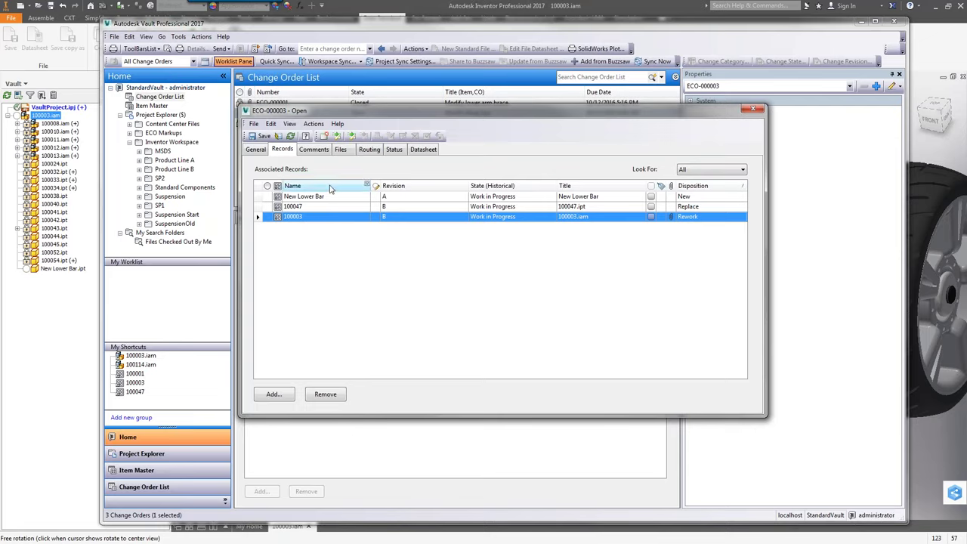
Step: Save ECO-000003, then submit it and force its approval
left_click(260, 136)
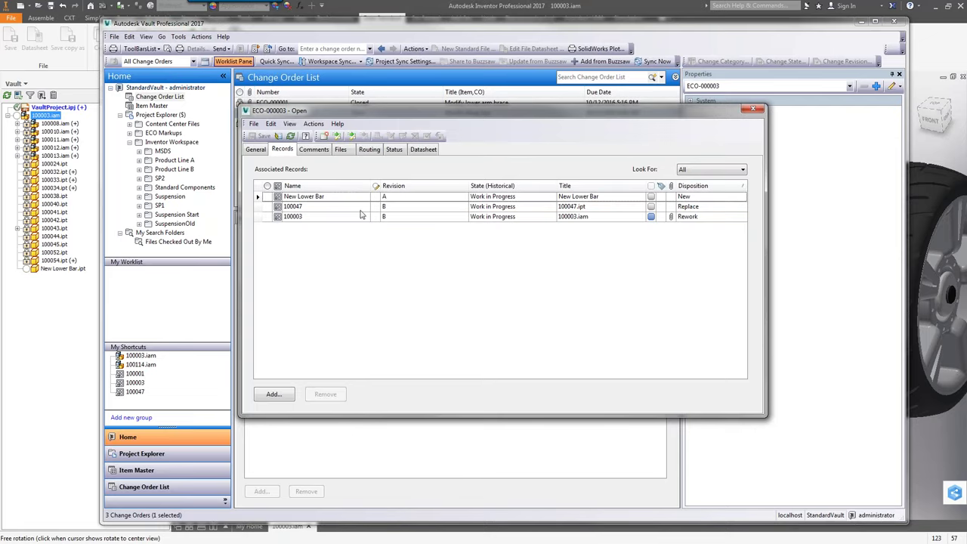
left_click(351, 136)
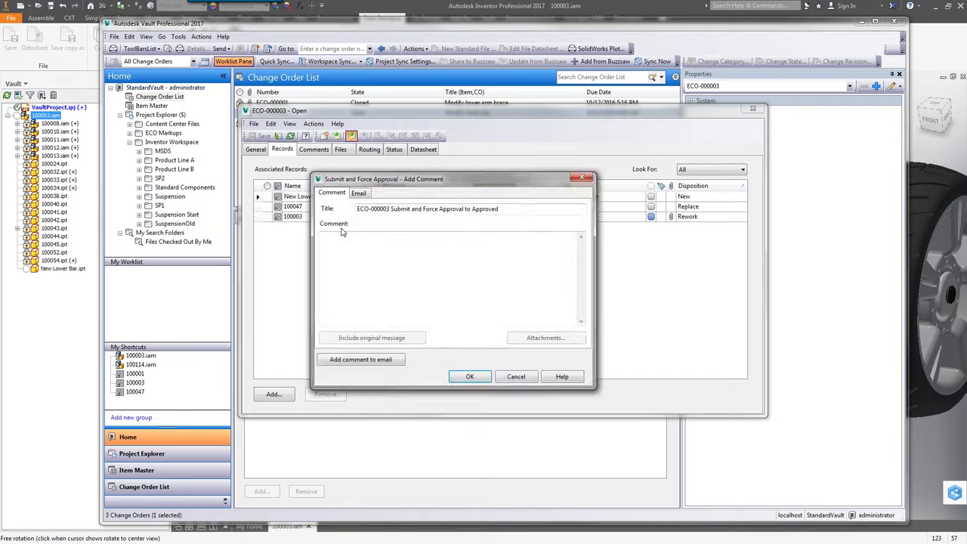
left_click(469, 374)
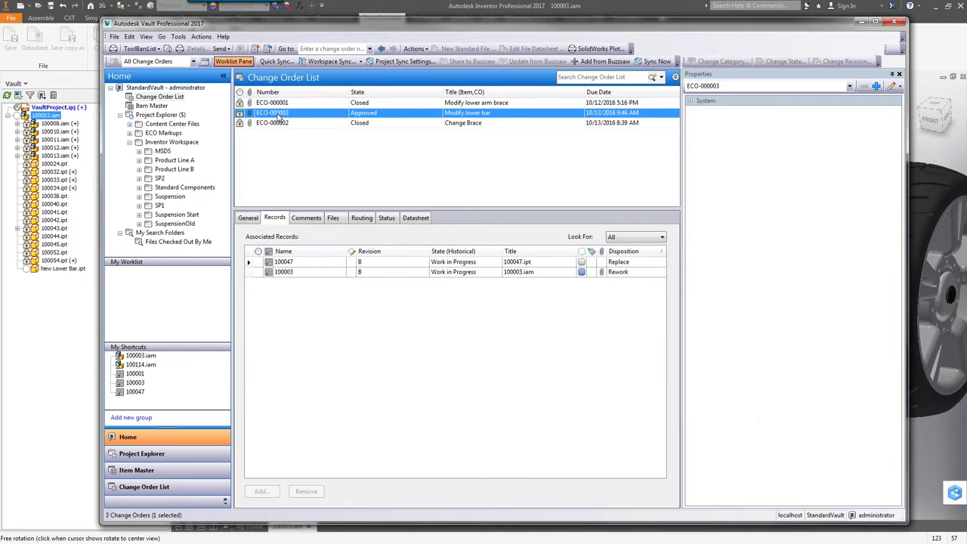
Step: Open the records of the approved ECO-000003 and change the state of New Lower Bar, 100047 and 100003 to In Review
right_click(276, 112)
left_click(362, 186)
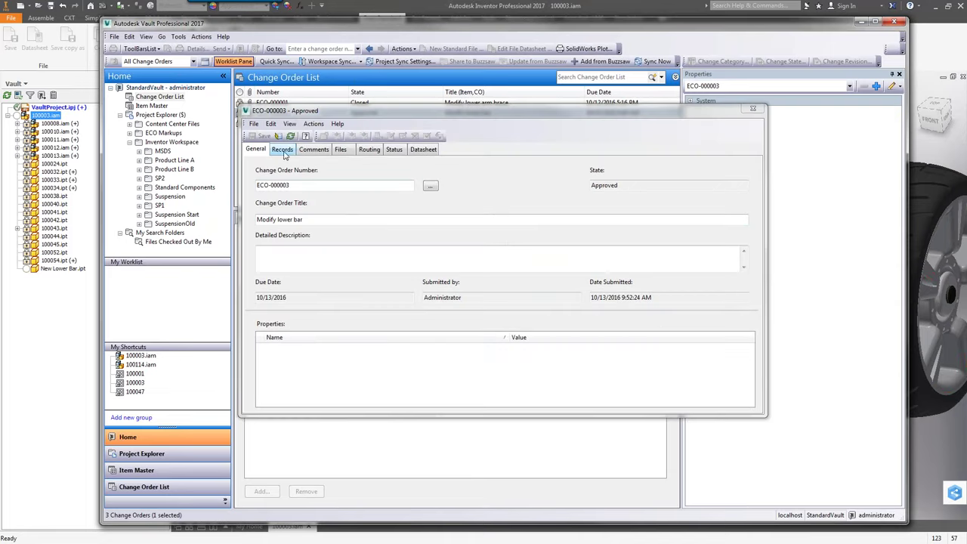
left_click(291, 151)
left_click(326, 198)
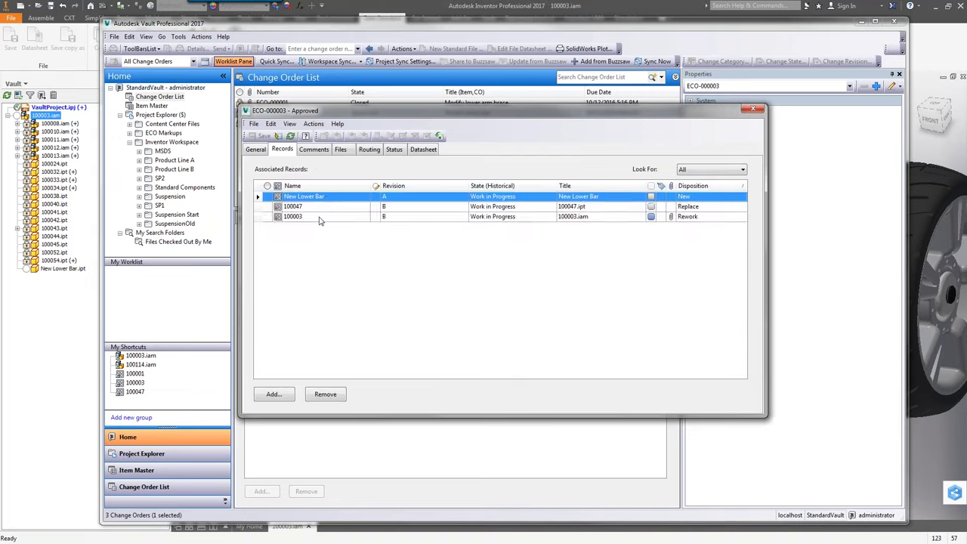
left_click(321, 217, "shift")
right_click(321, 214)
left_click(355, 229)
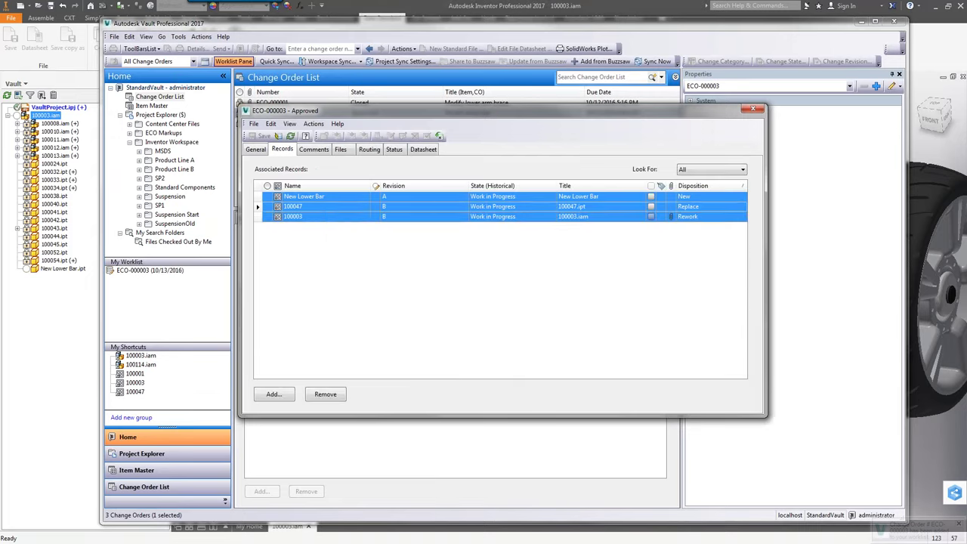
left_click(514, 201)
left_click(499, 220)
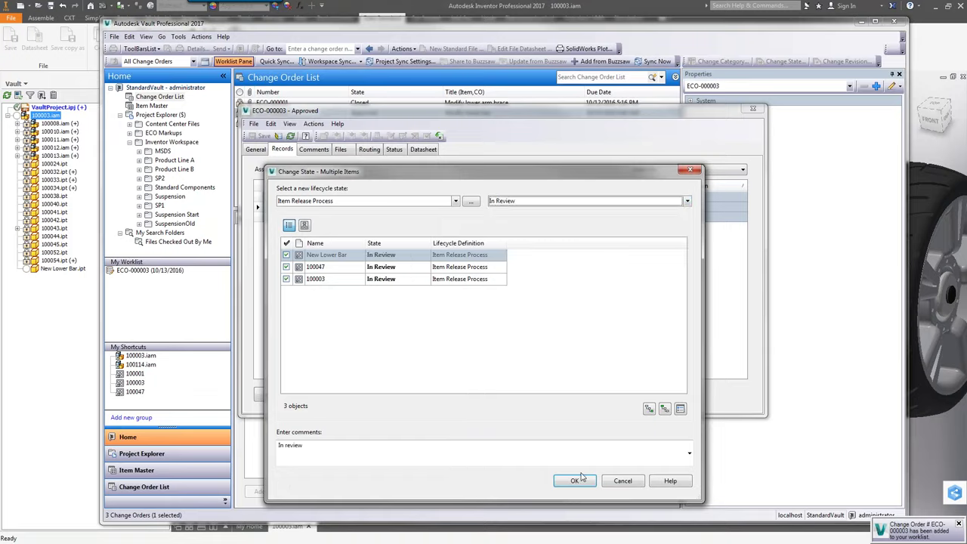
left_click(575, 481)
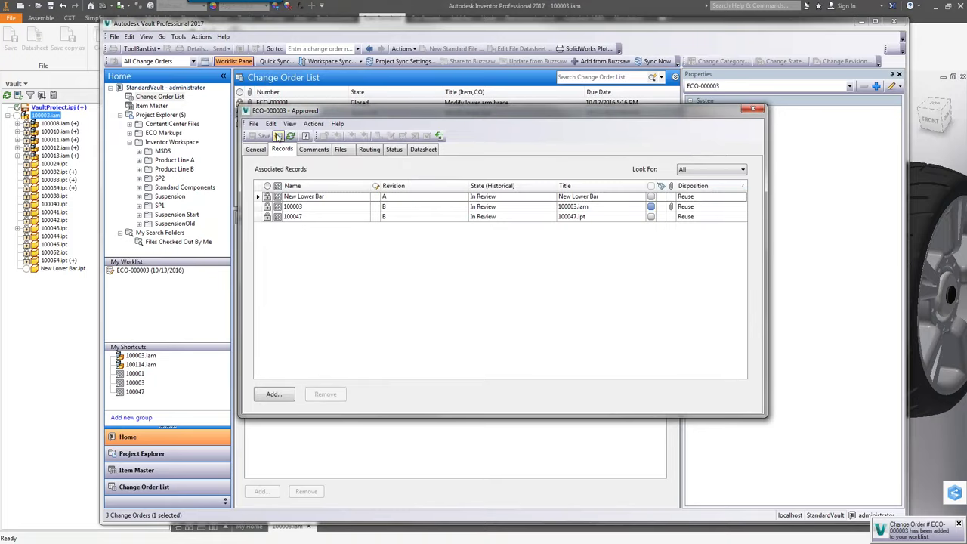
Step: Close change order ECO-000003 and set the lifecycle state of 100003, 100047 and New Lower Bar to Released
left_click(753, 110)
right_click(286, 112)
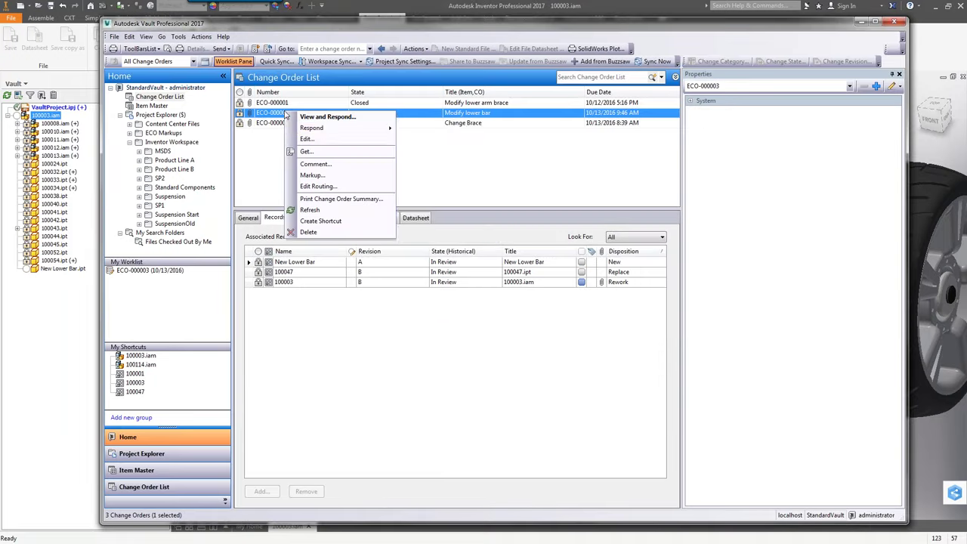
mouse_move(355, 128)
left_click(442, 235)
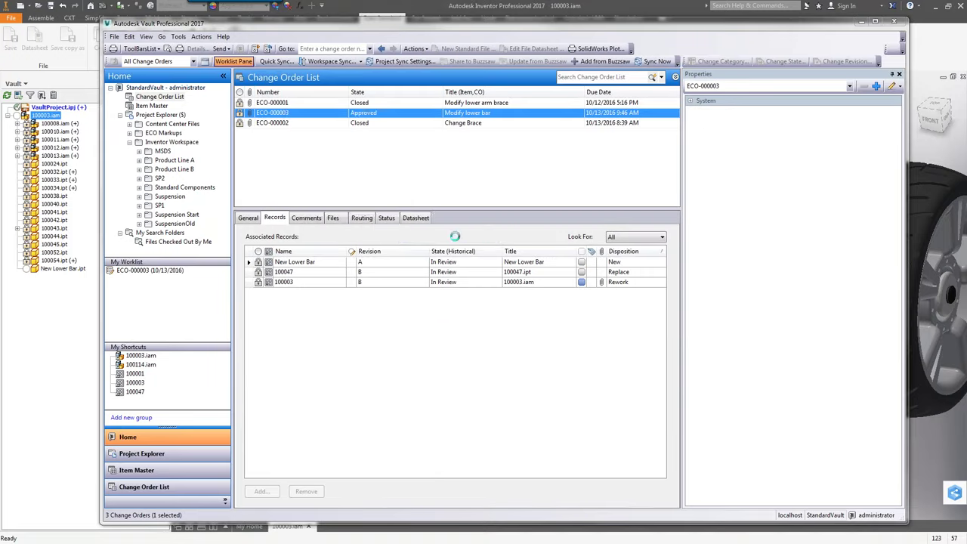
left_click(469, 377)
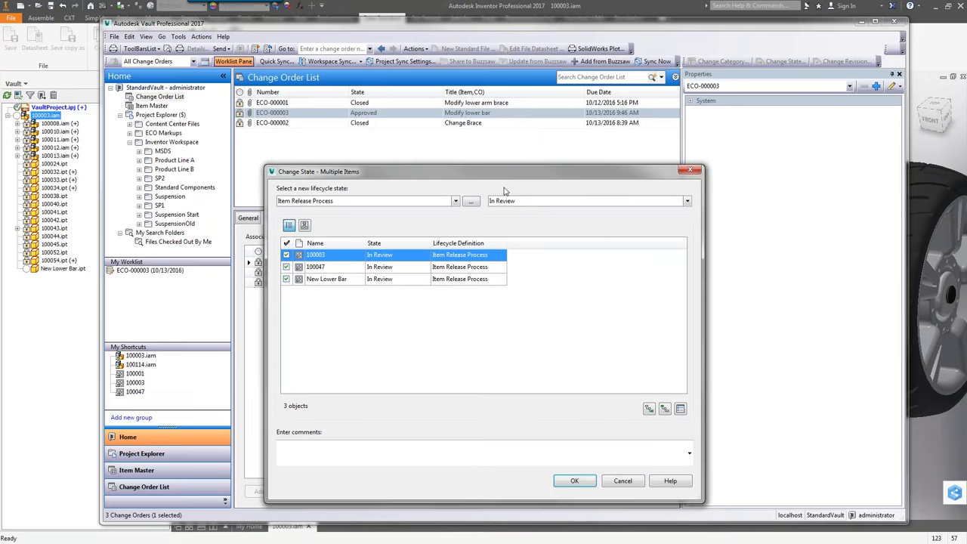
left_click_drag(496, 172, 519, 141)
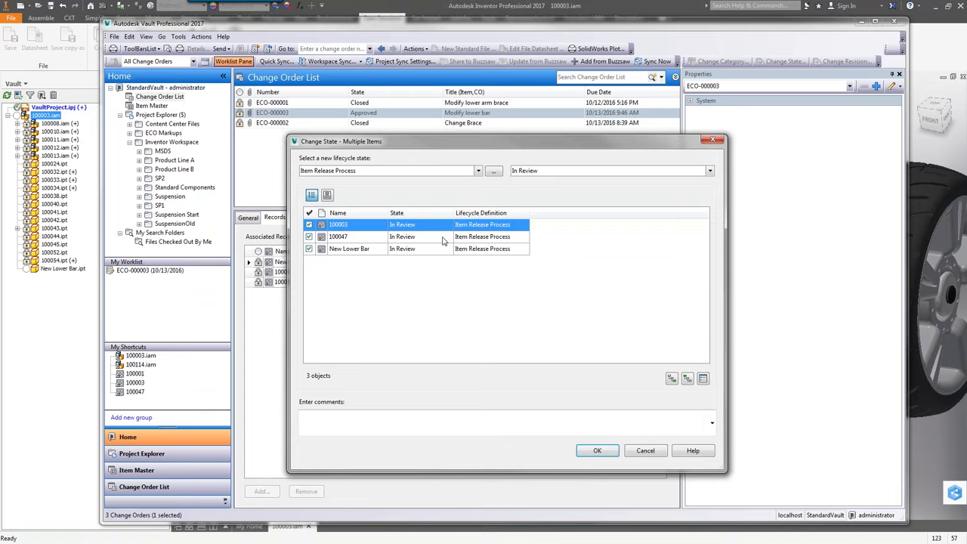
left_click(544, 172)
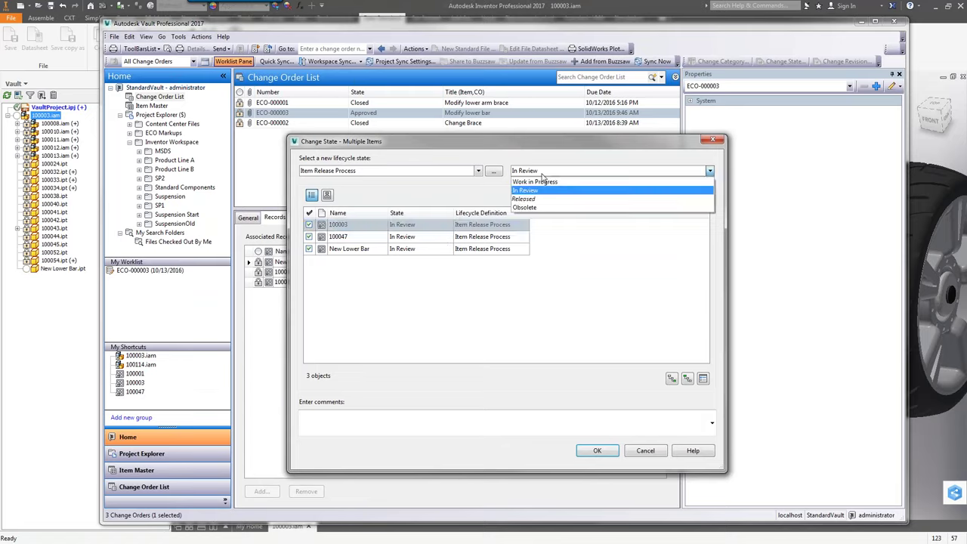
left_click(537, 199)
left_click(597, 451)
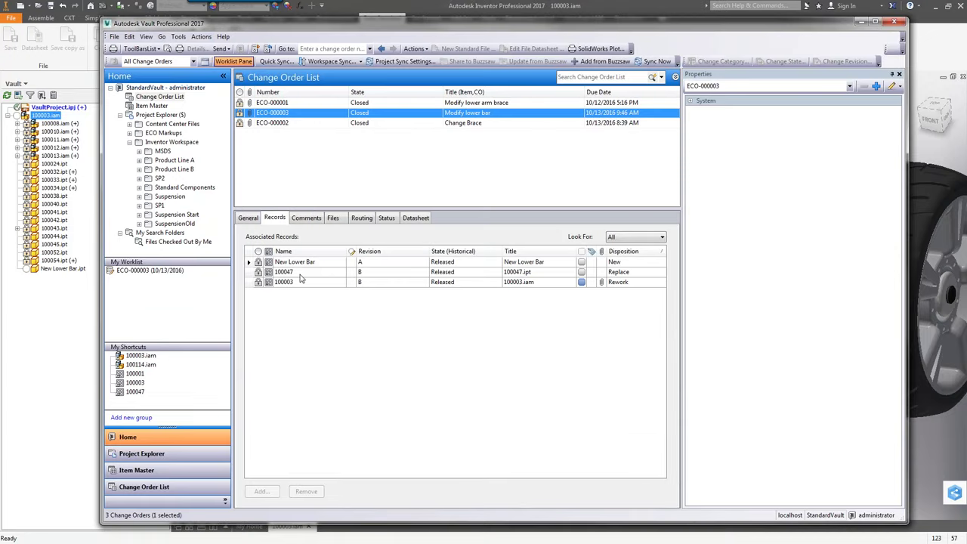
Step: Go to item 100003 from the change order's records, review its general details and bill of materials, and open the item
left_click(286, 284)
right_click(288, 281)
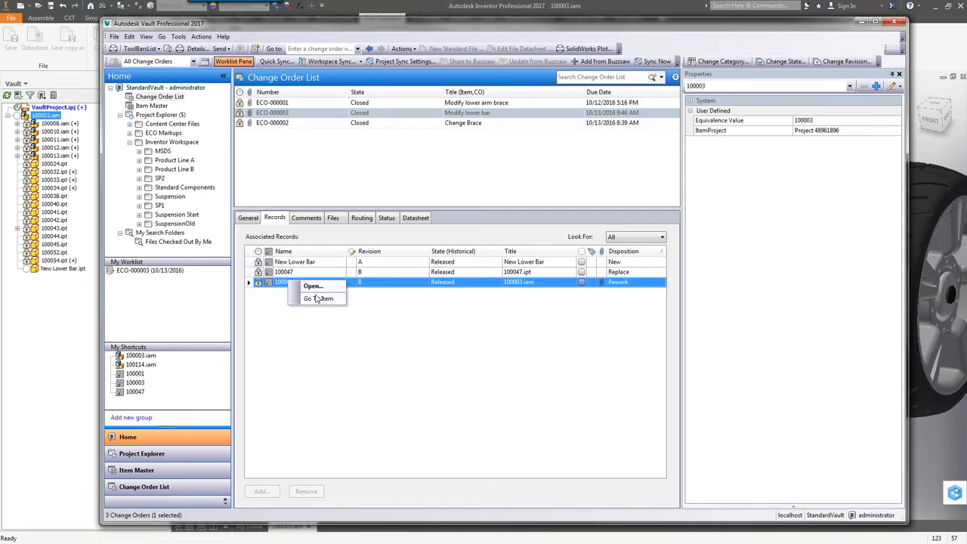
left_click(318, 298)
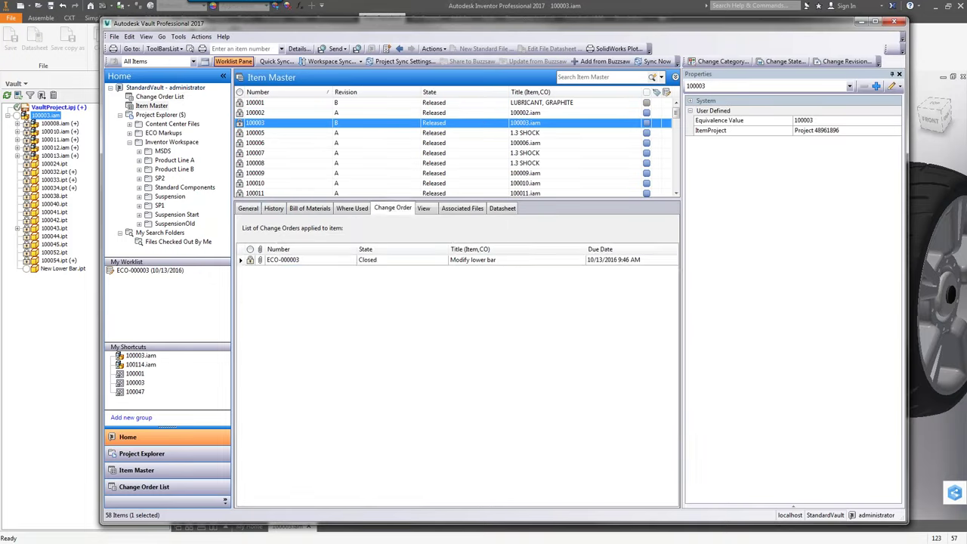
left_click(247, 210)
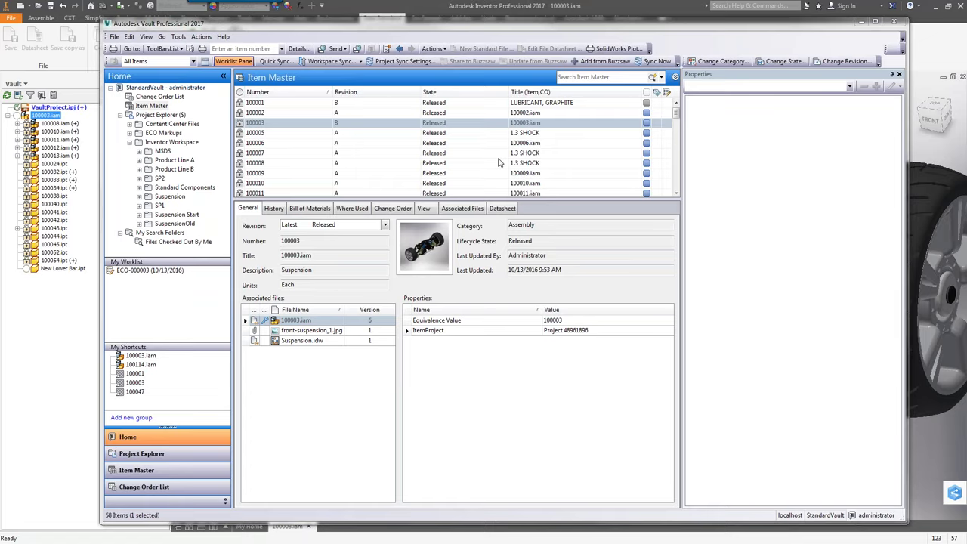
left_click(313, 208)
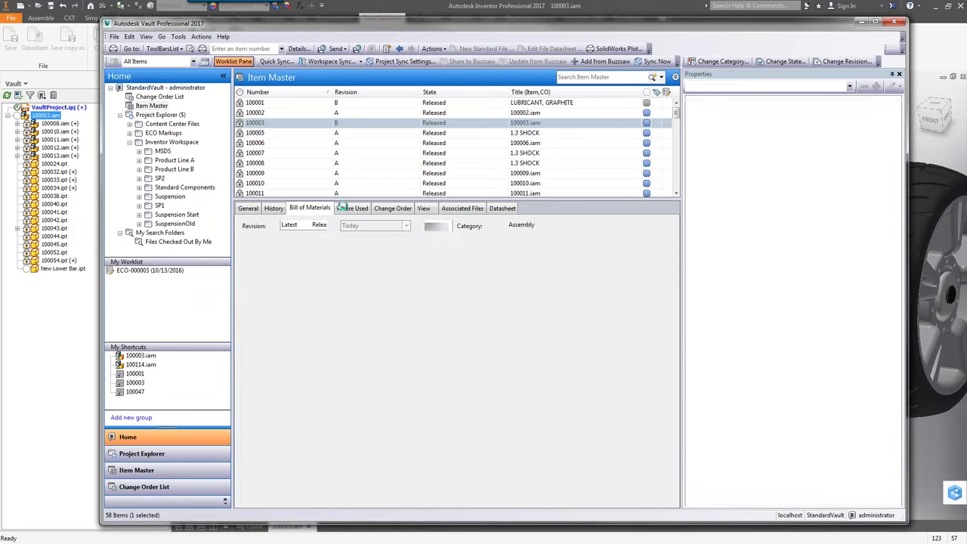
left_click_drag(342, 203, 338, 173)
right_click(262, 123)
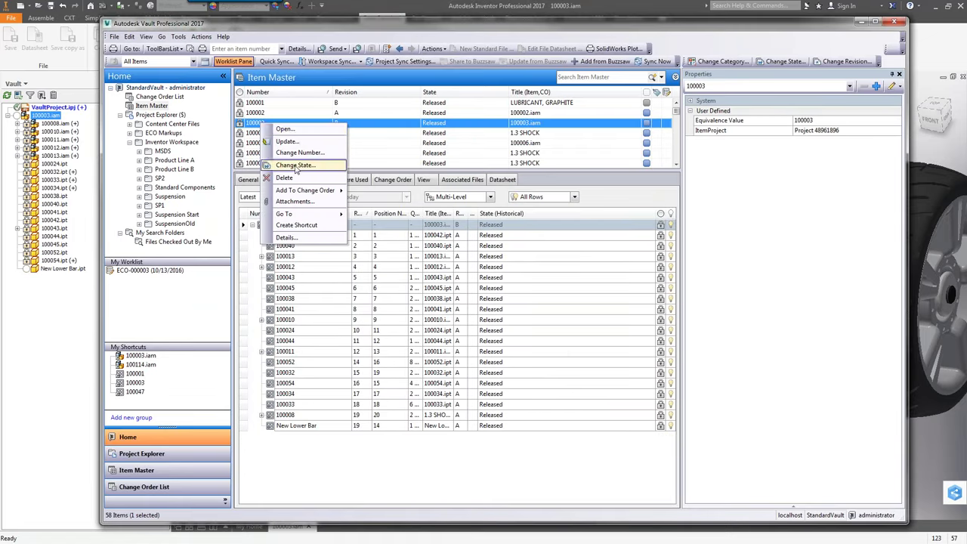
left_click(284, 129)
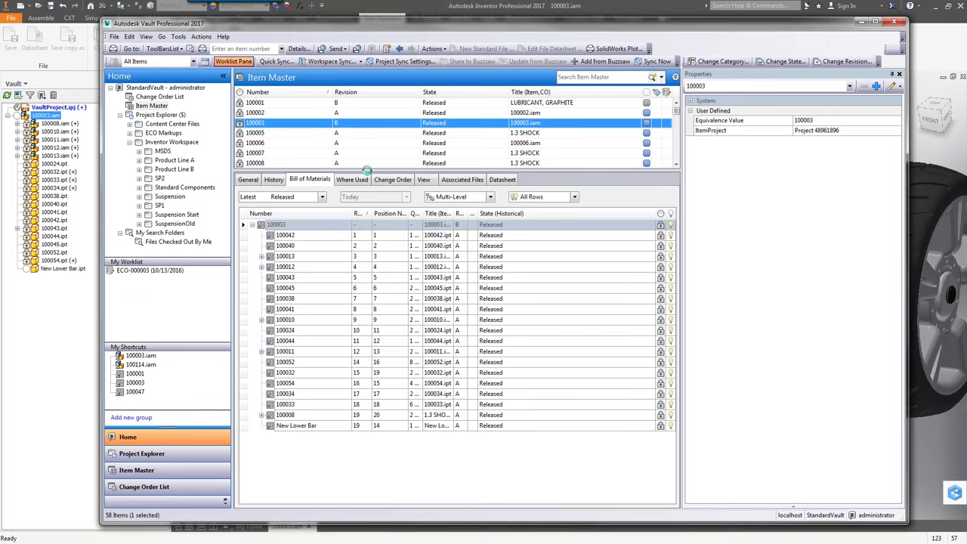
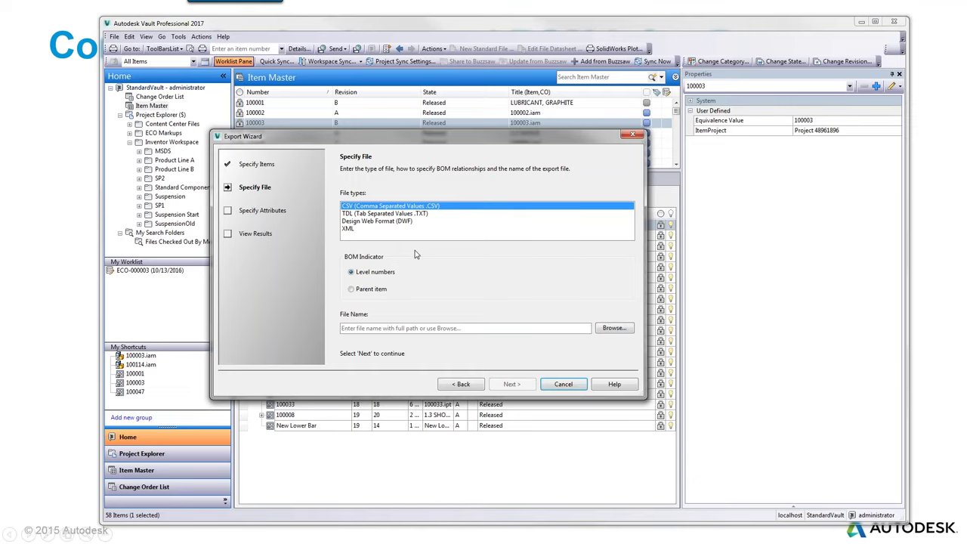
Step: Set the item export to CSV with the Parent item BOM indicator and name the file ItemExport
left_click(351, 290)
left_click(614, 328)
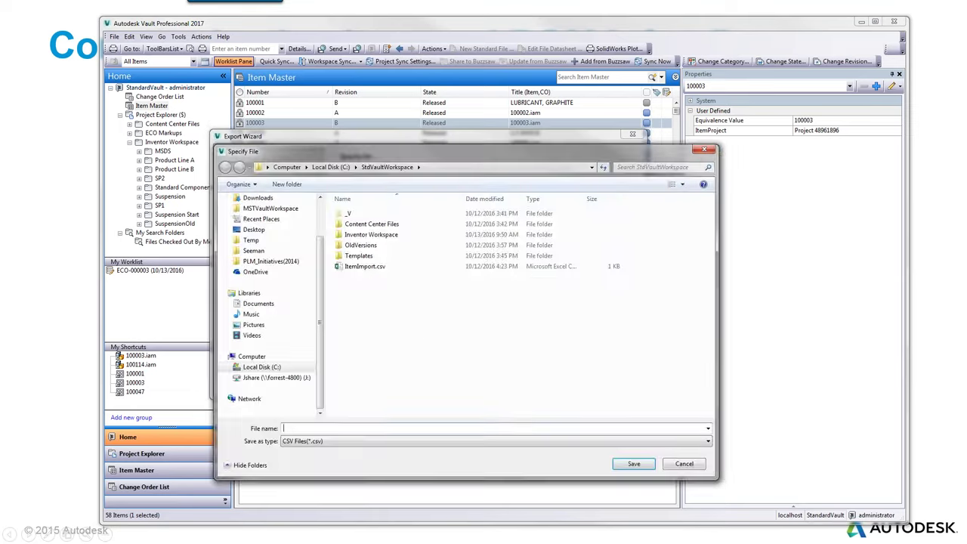
type("ItemExport")
key("Return")
left_click(511, 384)
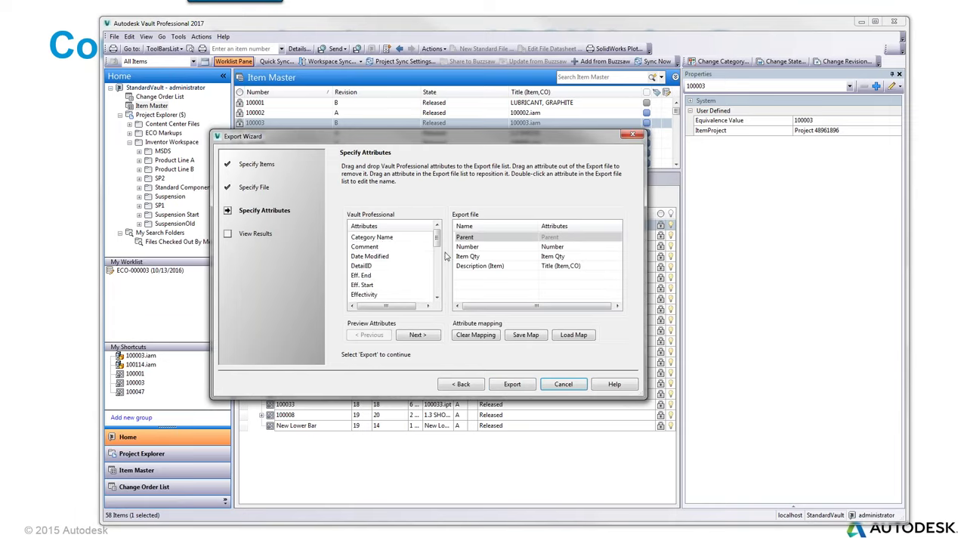
Step: Review the Number, Item Qty and Description (Item) attributes of the export file and export the items
mouse_move(437, 240)
left_mouse_down()
mouse_move(439, 293)
mouse_move(437, 231)
left_mouse_up()
left_click(470, 247)
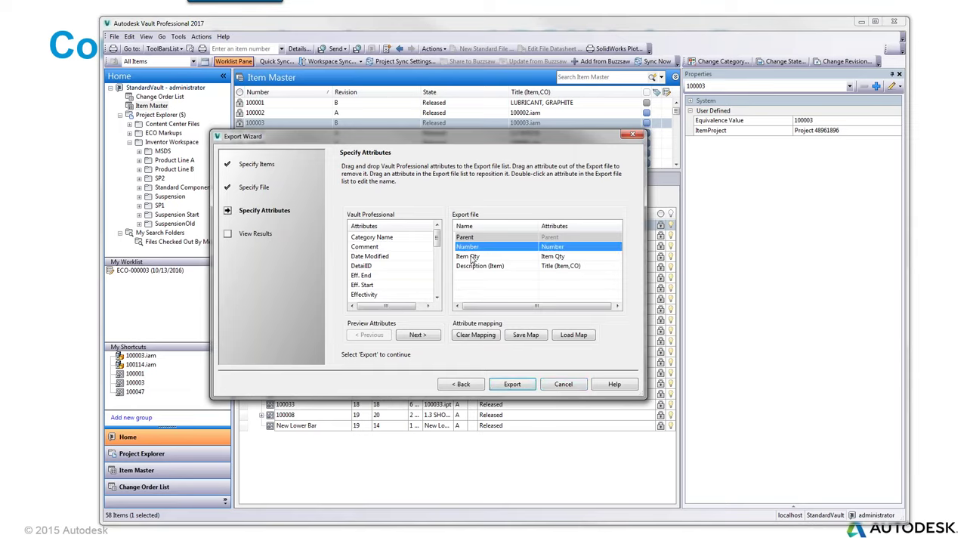
left_click(473, 257)
left_click(479, 266)
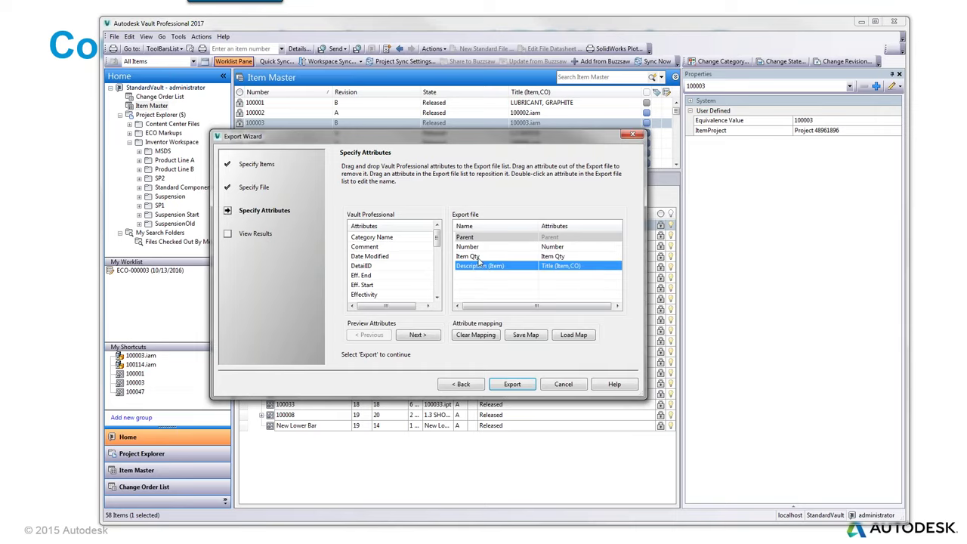
left_click(517, 384)
left_click(559, 386)
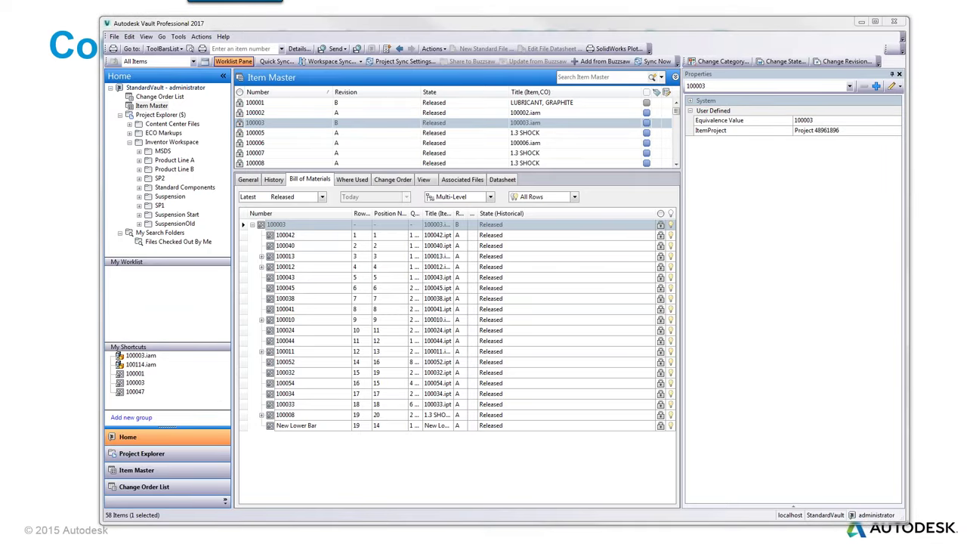
Step: Open ItemExport.csv from the StdVaultWorkspace folder in Excel to inspect the exported rows, and close the file and folder
left_click_drag(966, 72, 575, 72)
double_click(597, 182)
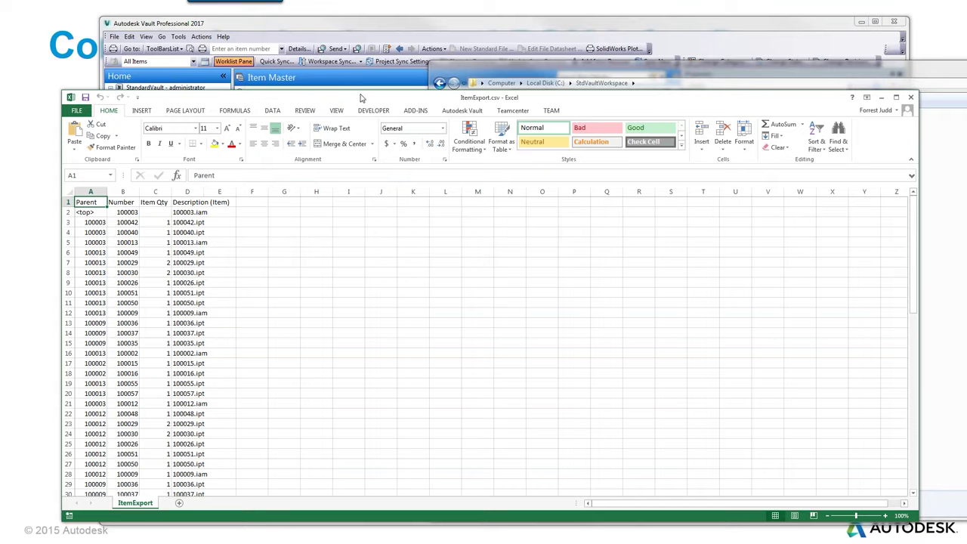
left_click(911, 96)
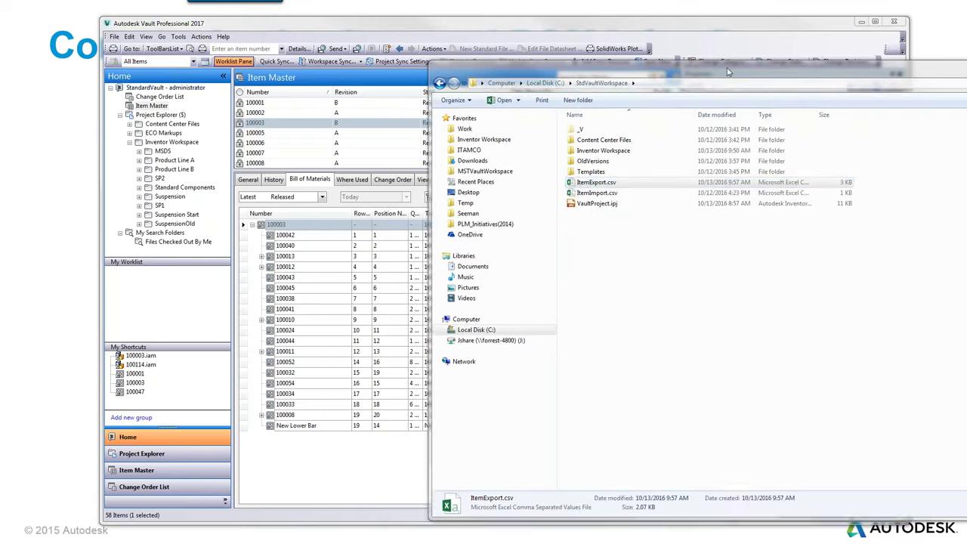
left_click_drag(752, 84, 810, 78)
left_click(945, 75)
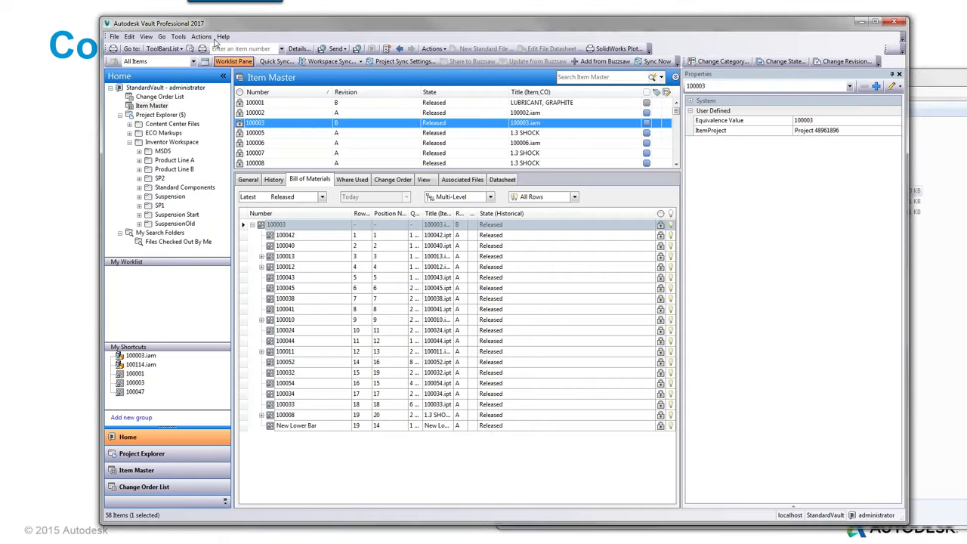
Step: Start an item import from ItemImport.csv with the Parent item BOM indicator
left_click(113, 37)
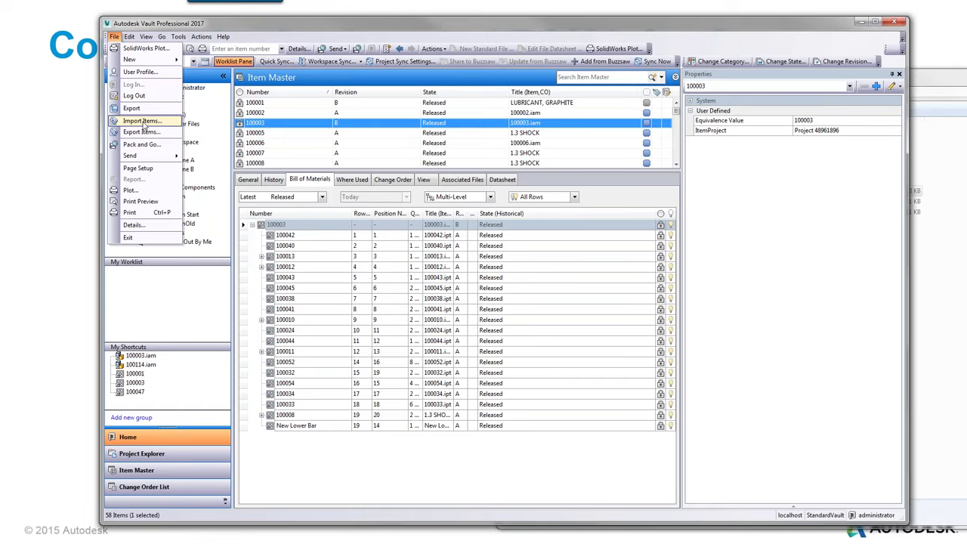
left_click(141, 121)
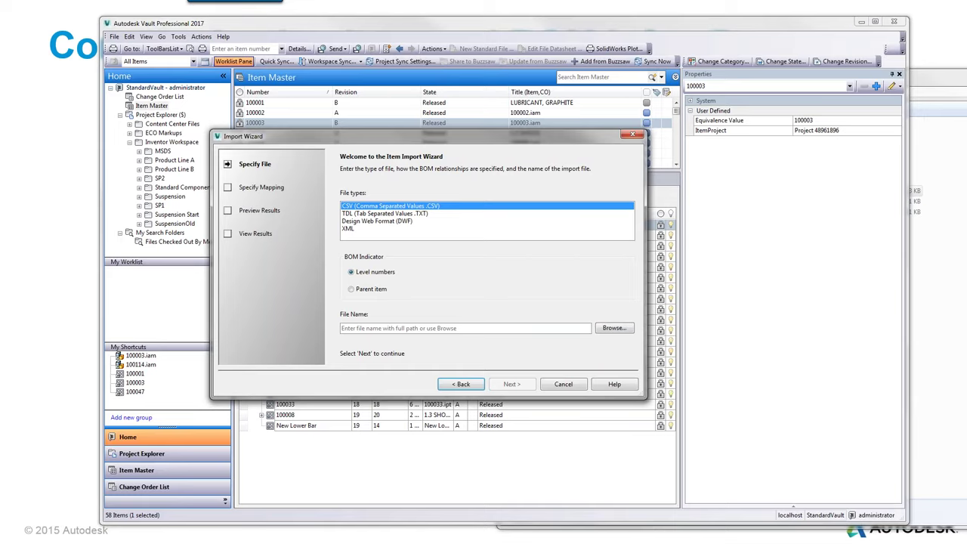
left_click(352, 292)
left_click(614, 329)
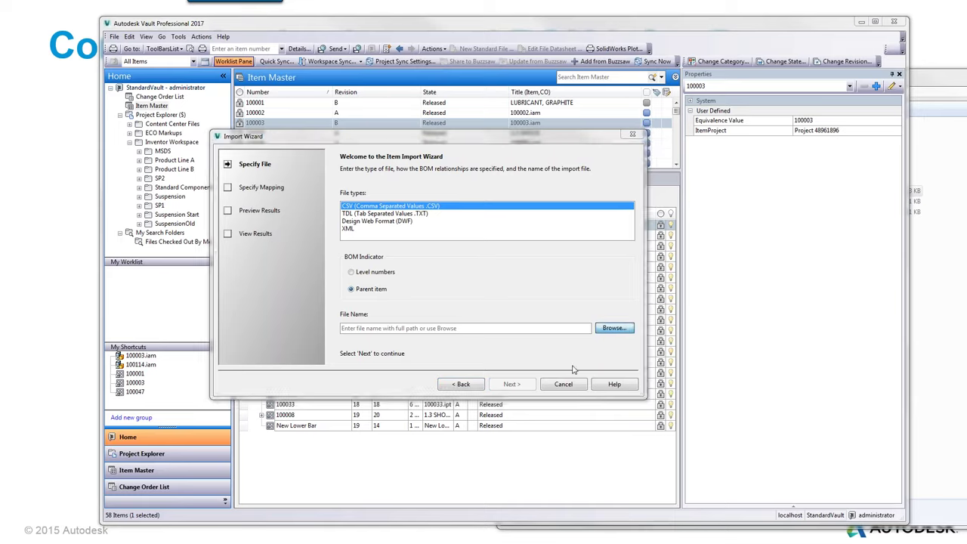
left_click(408, 277)
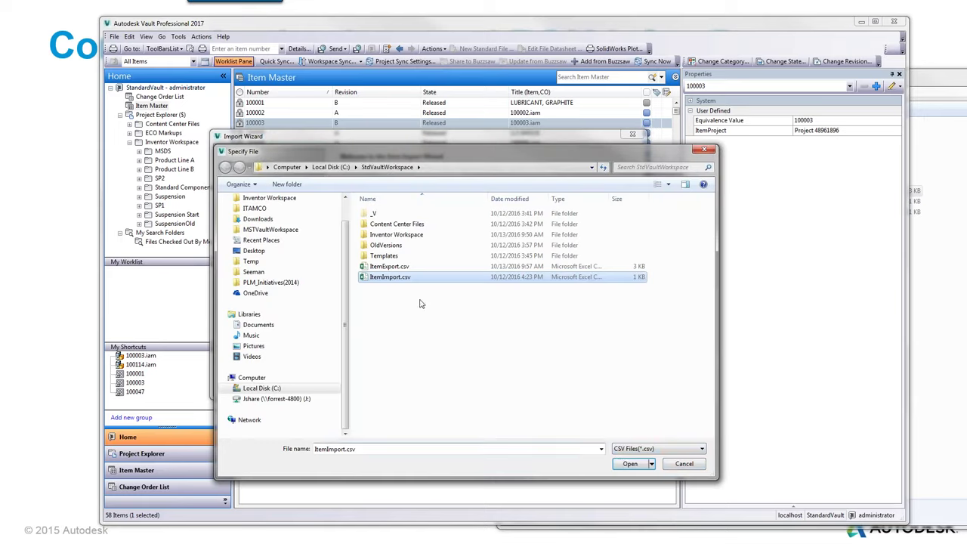
left_click(622, 463)
left_click(508, 387)
Step: Adjust the import mapping, check the resolution methods of the previewed 503285 items and import them
left_click_drag(619, 229, 621, 250)
left_click(512, 383)
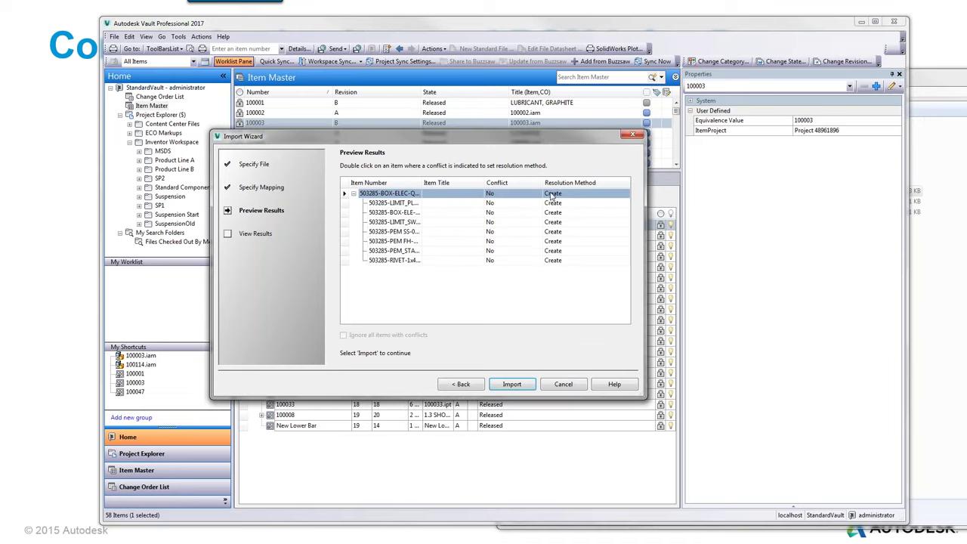
left_click(560, 215)
left_click(554, 250)
left_click(555, 262)
left_click(550, 232)
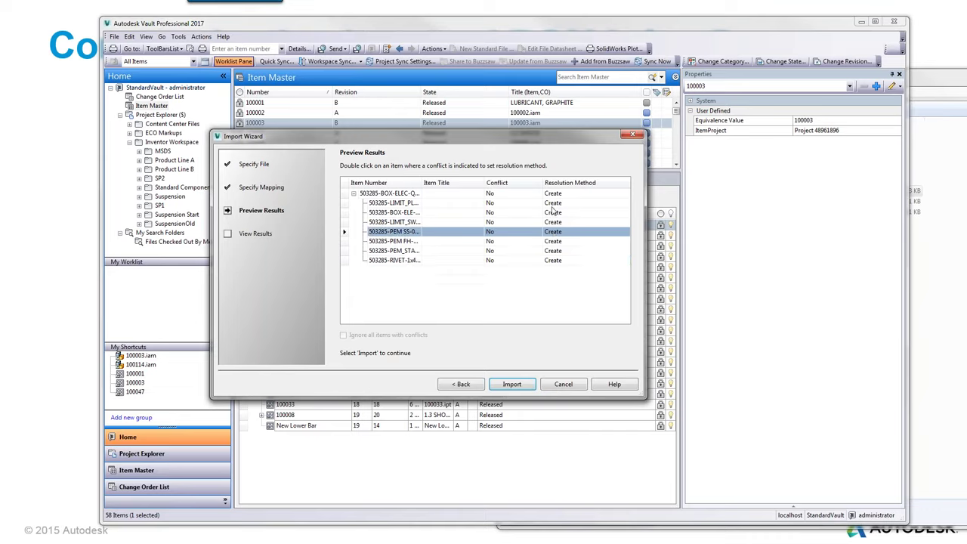
left_click(551, 204)
left_click(510, 385)
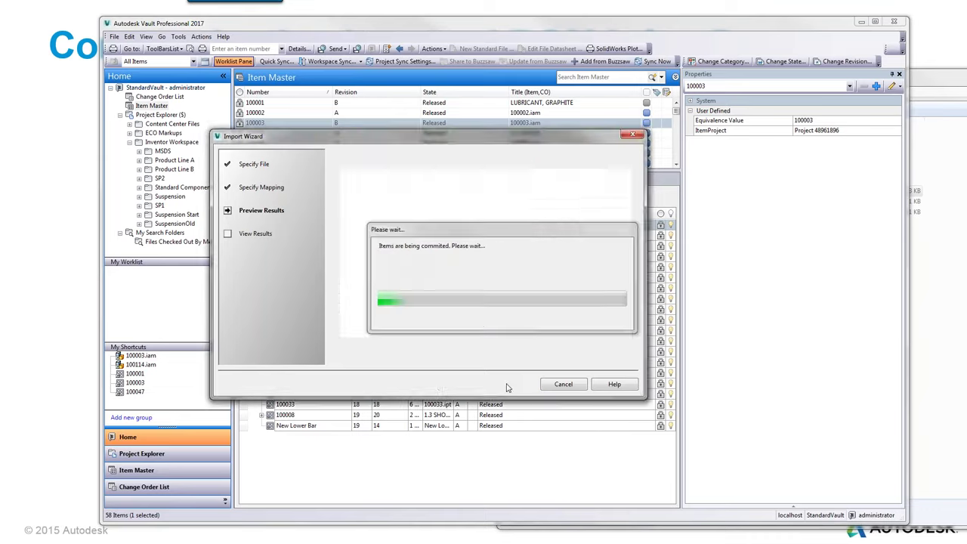
left_click(564, 384)
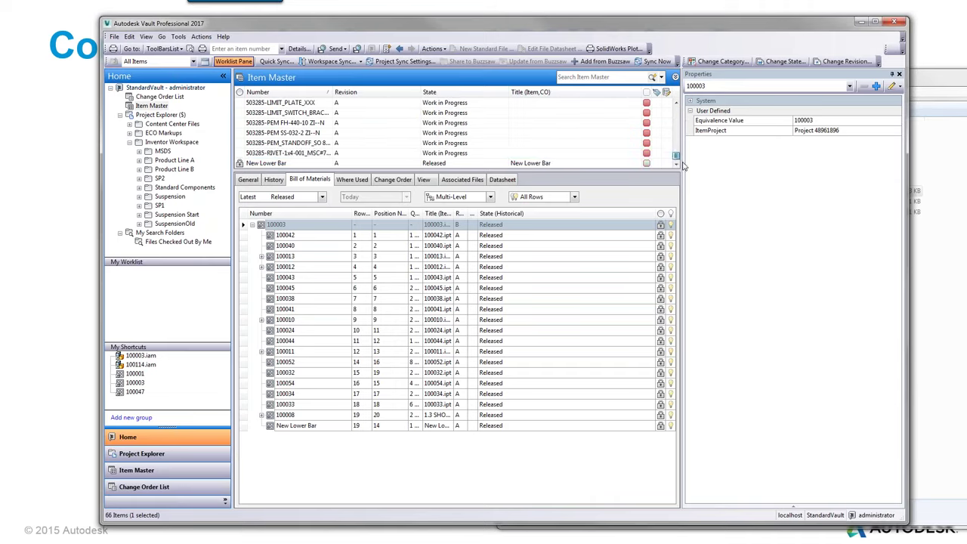
Step: Examine the imported 503285 items, including the details of the limit switch bracket and the bill of materials of 503285-BOX-ELEC-QR3
left_click(299, 124)
left_click(292, 153)
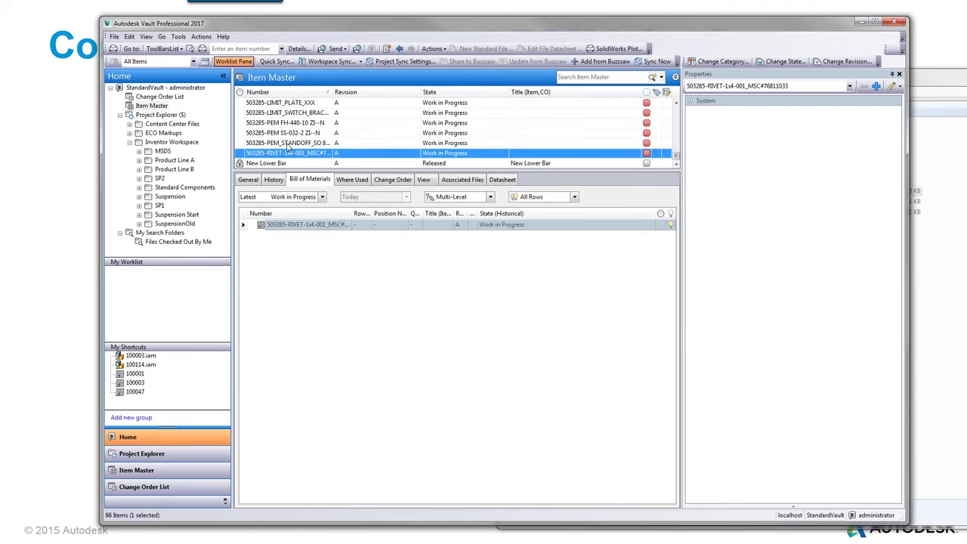
left_click(290, 143)
key("Up")
key("Up")
key("Up")
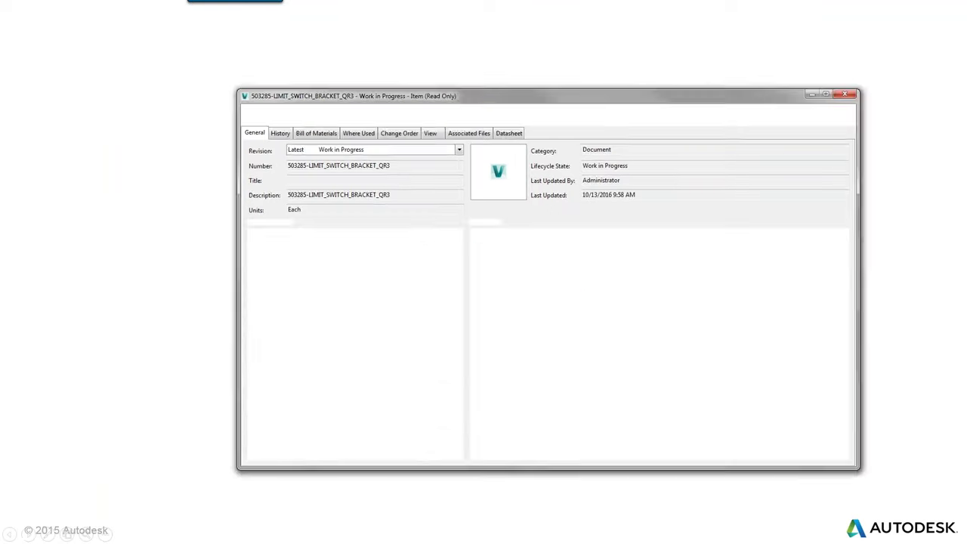
left_click(845, 95)
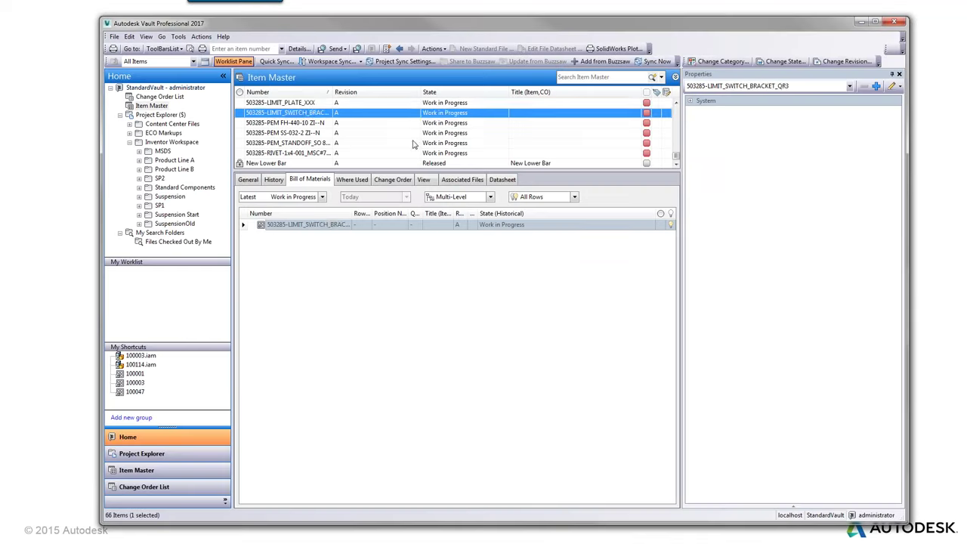
left_click(314, 105)
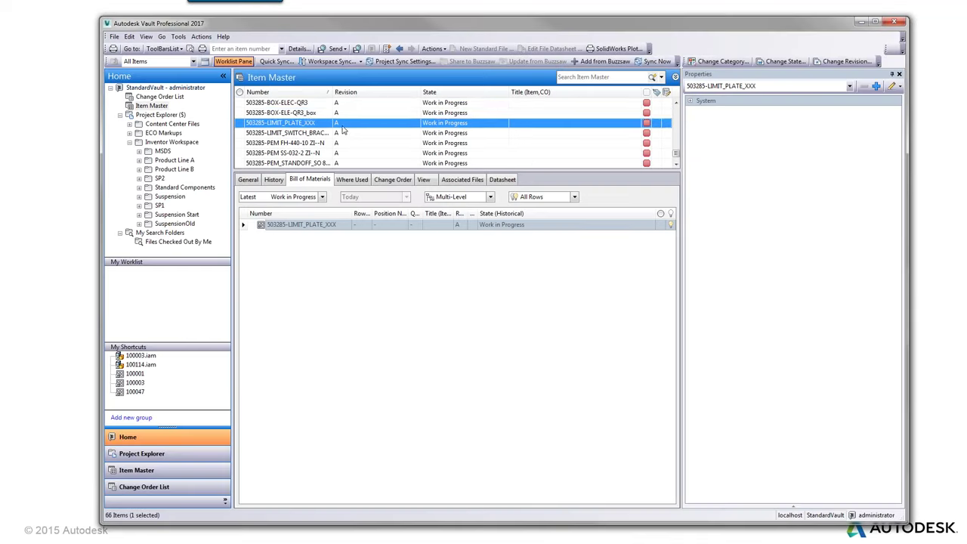
left_click(340, 103)
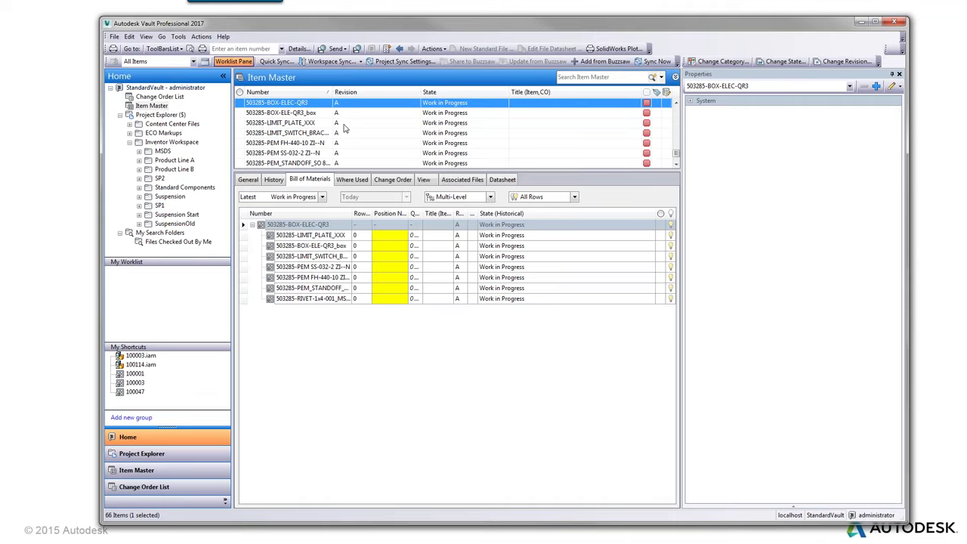